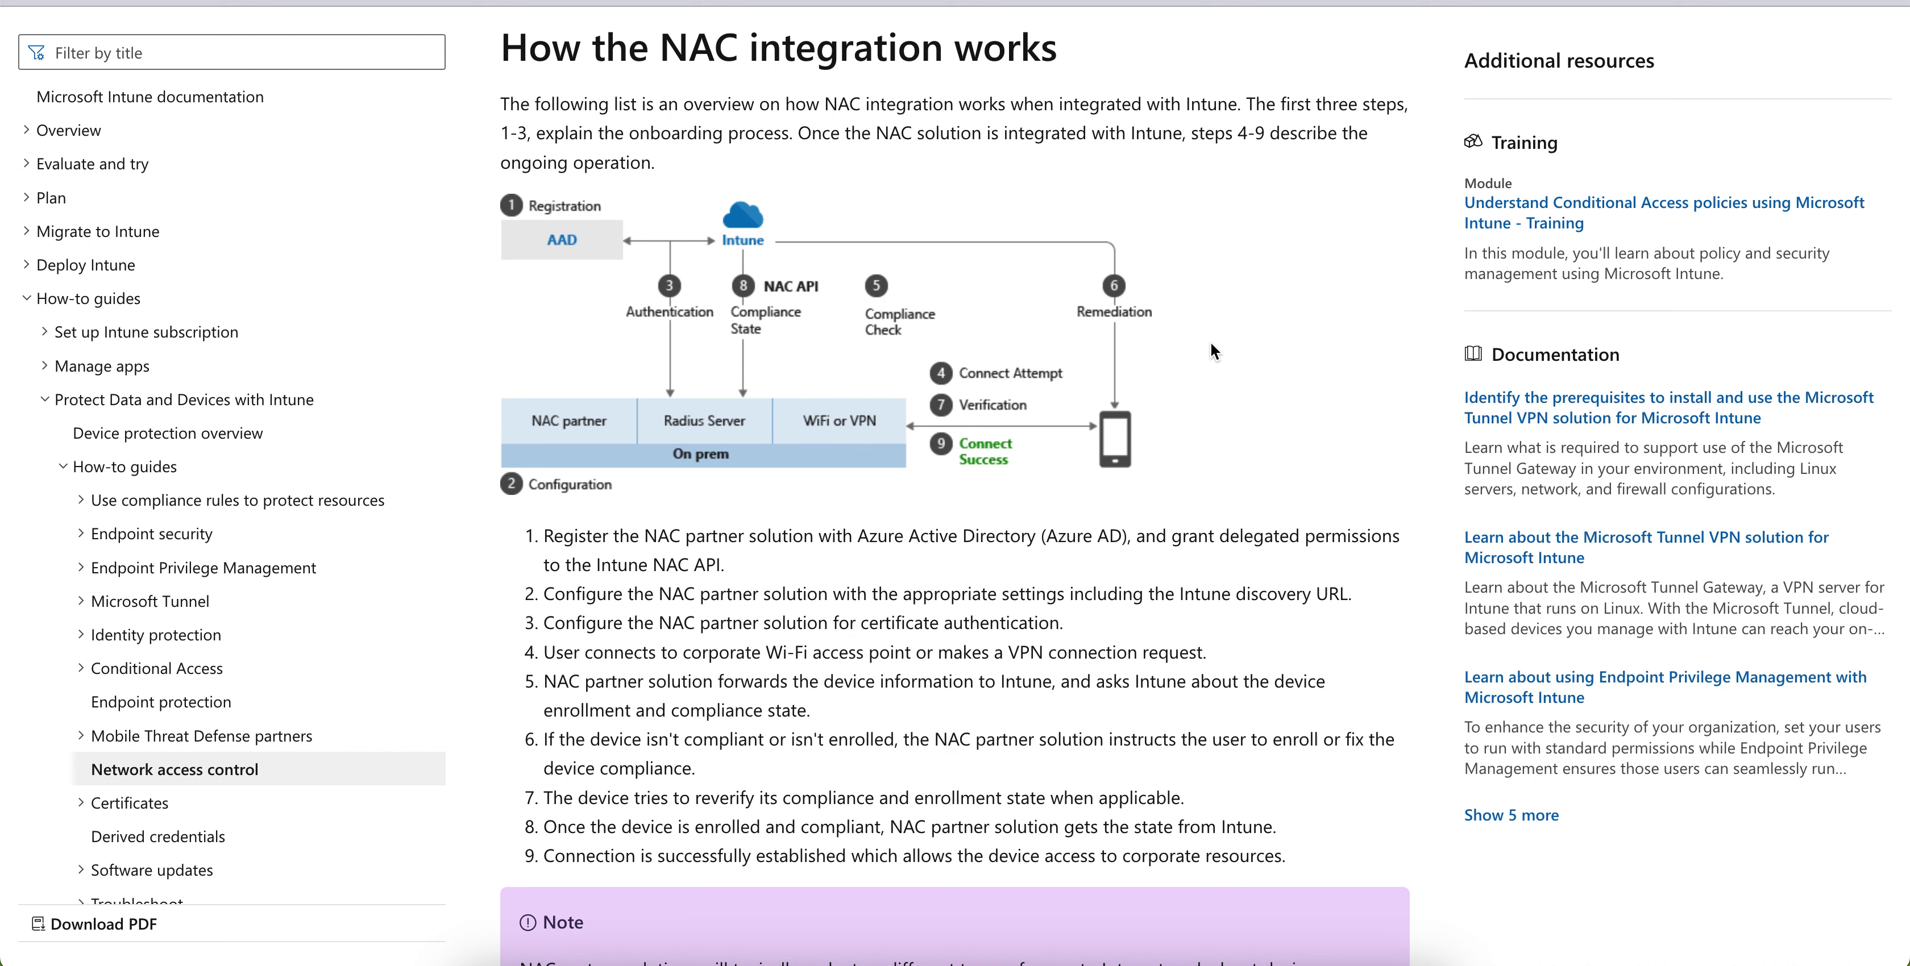
- Bring up the context menu on the NAC diagram image, then dismiss it
right_click(1055, 408)
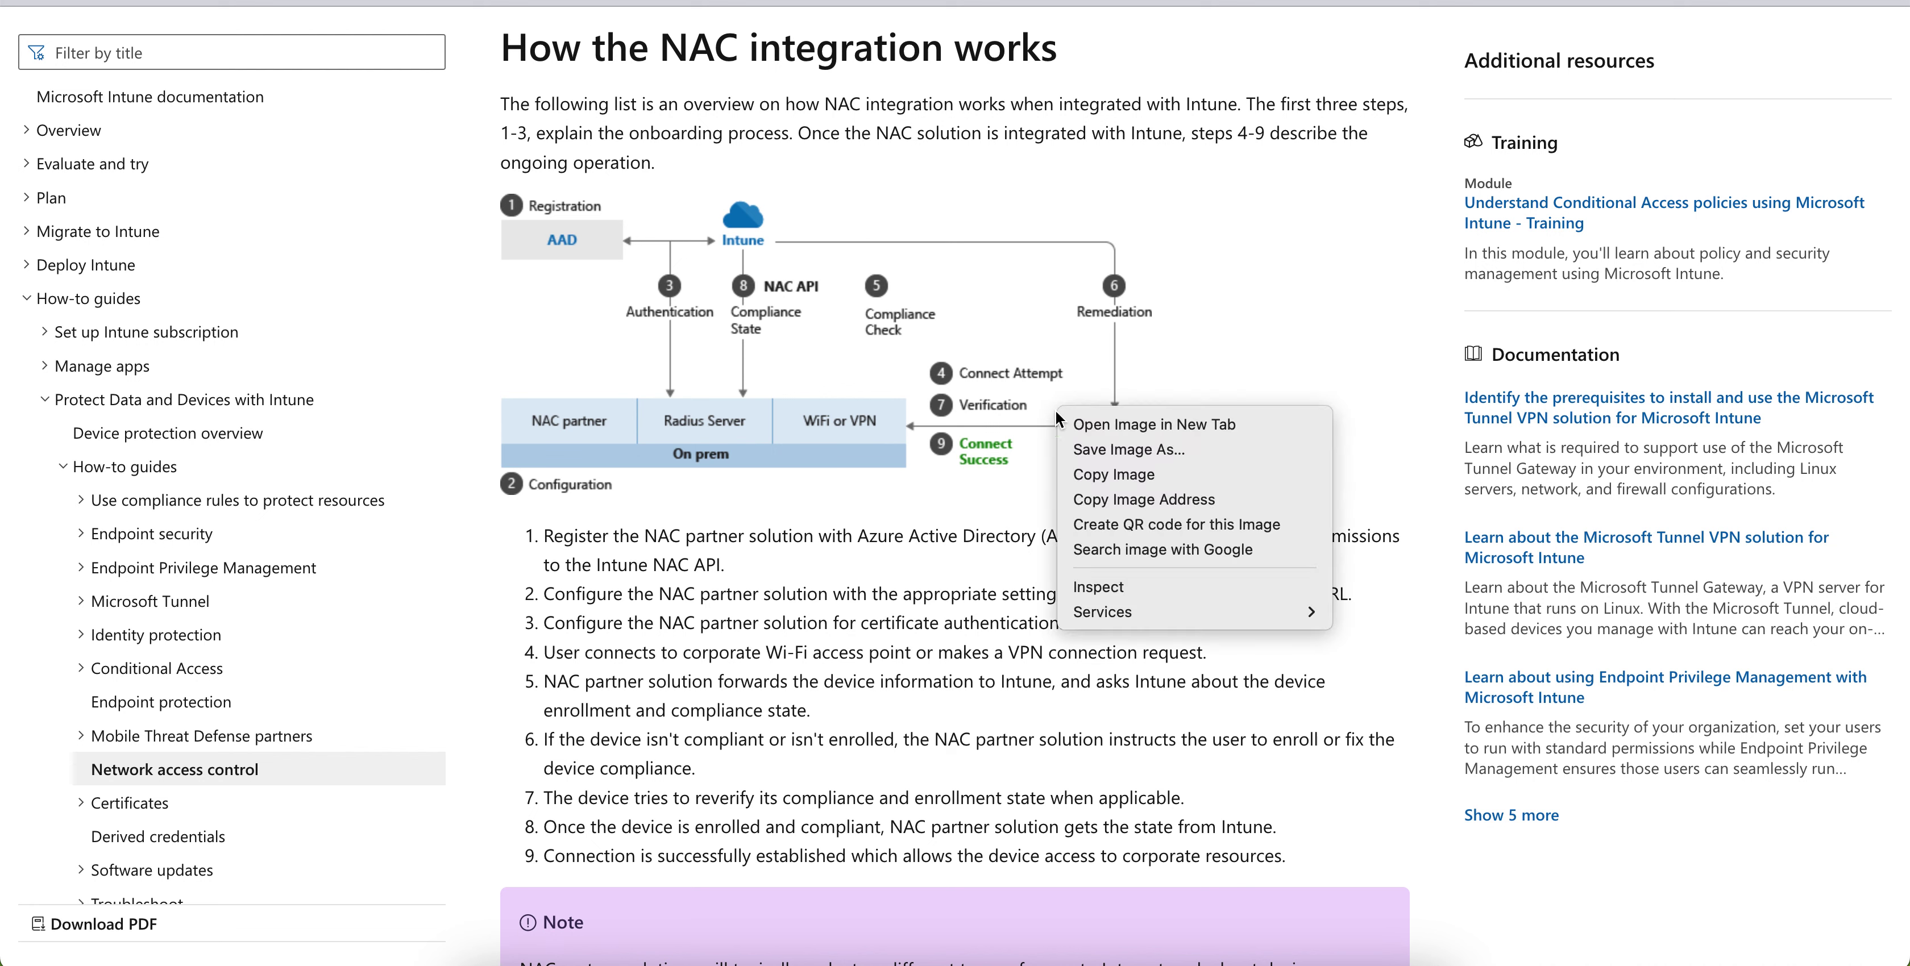
left_click(1112, 430)
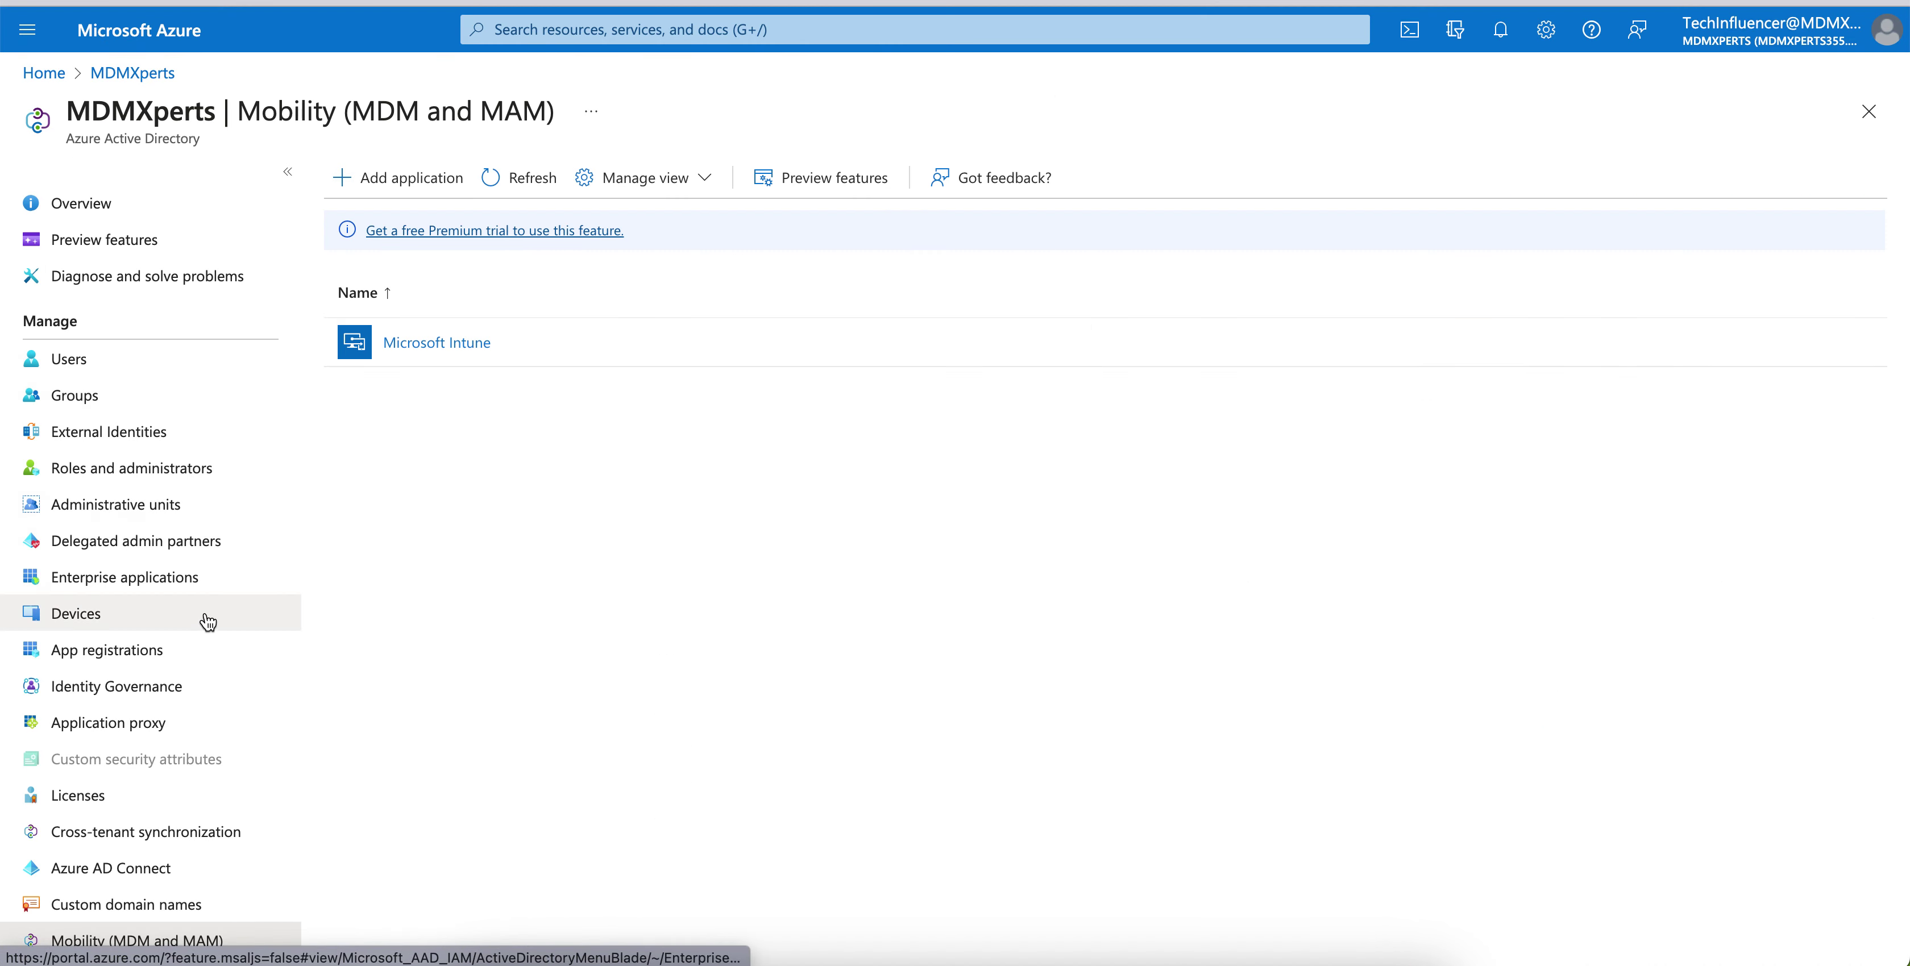
- Start a new app registration from App registrations and name it CISCO NAC
left_click(173, 650)
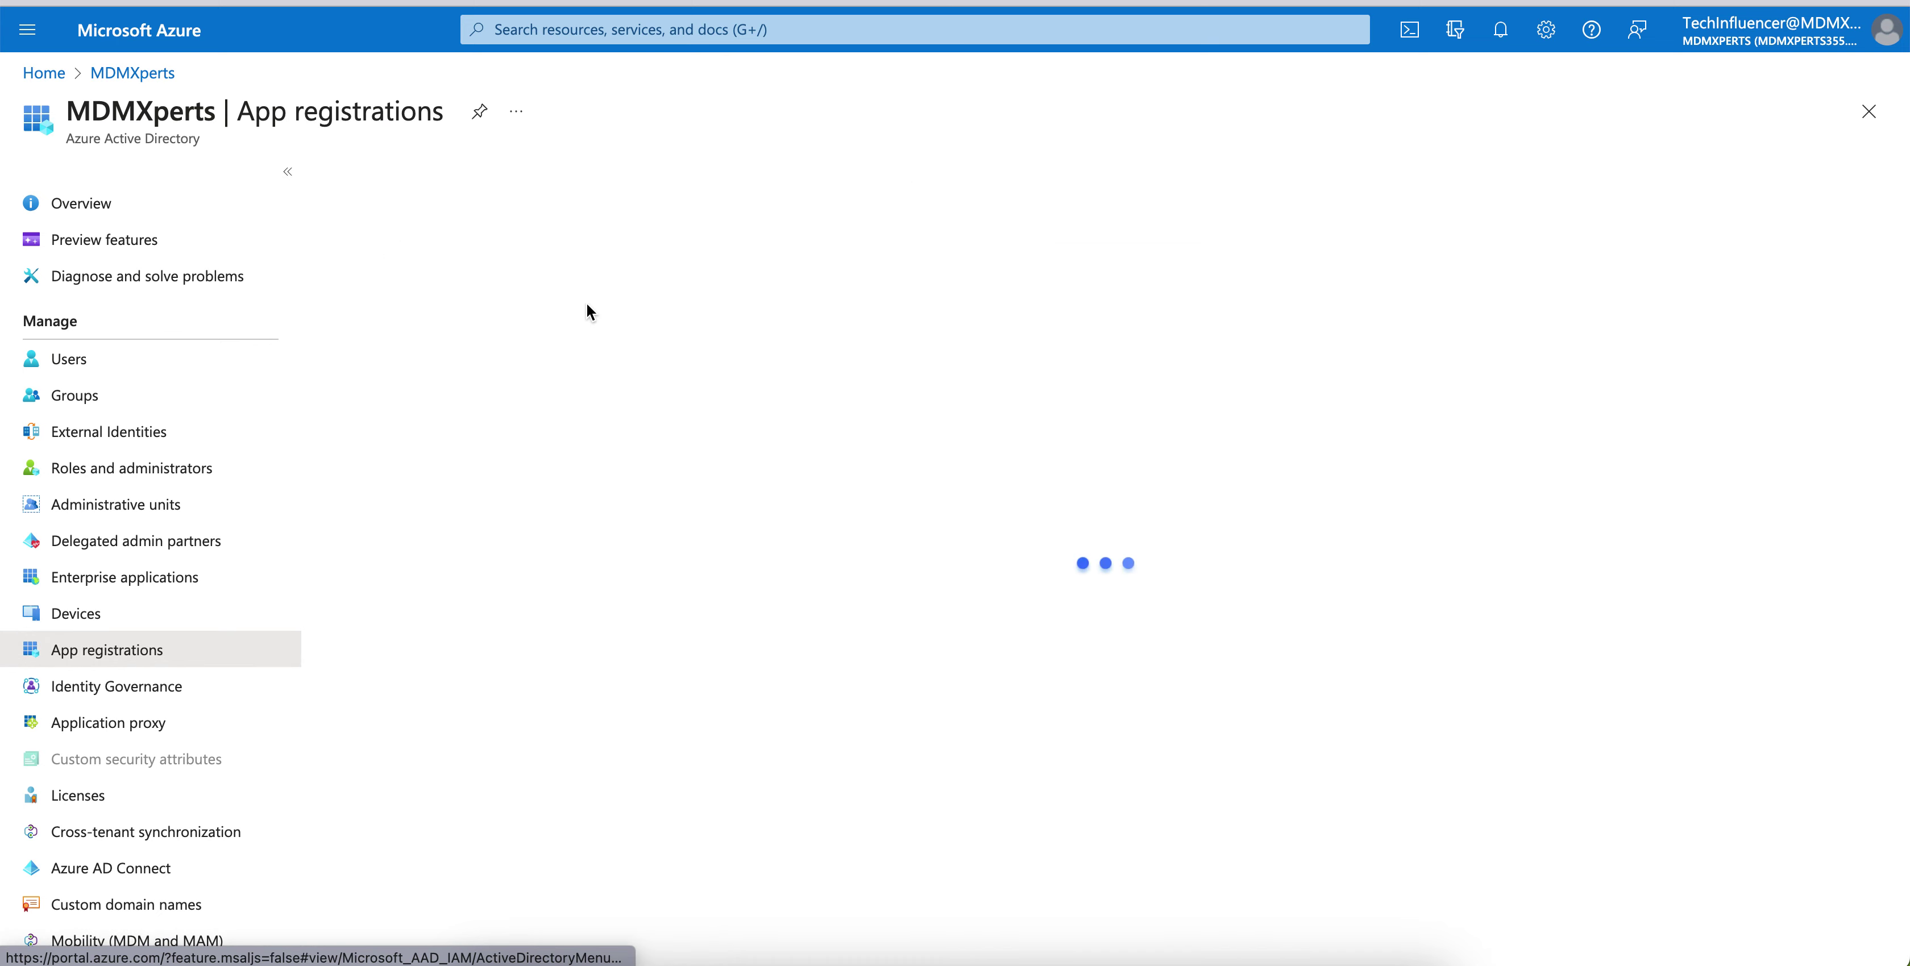
left_click(440, 191)
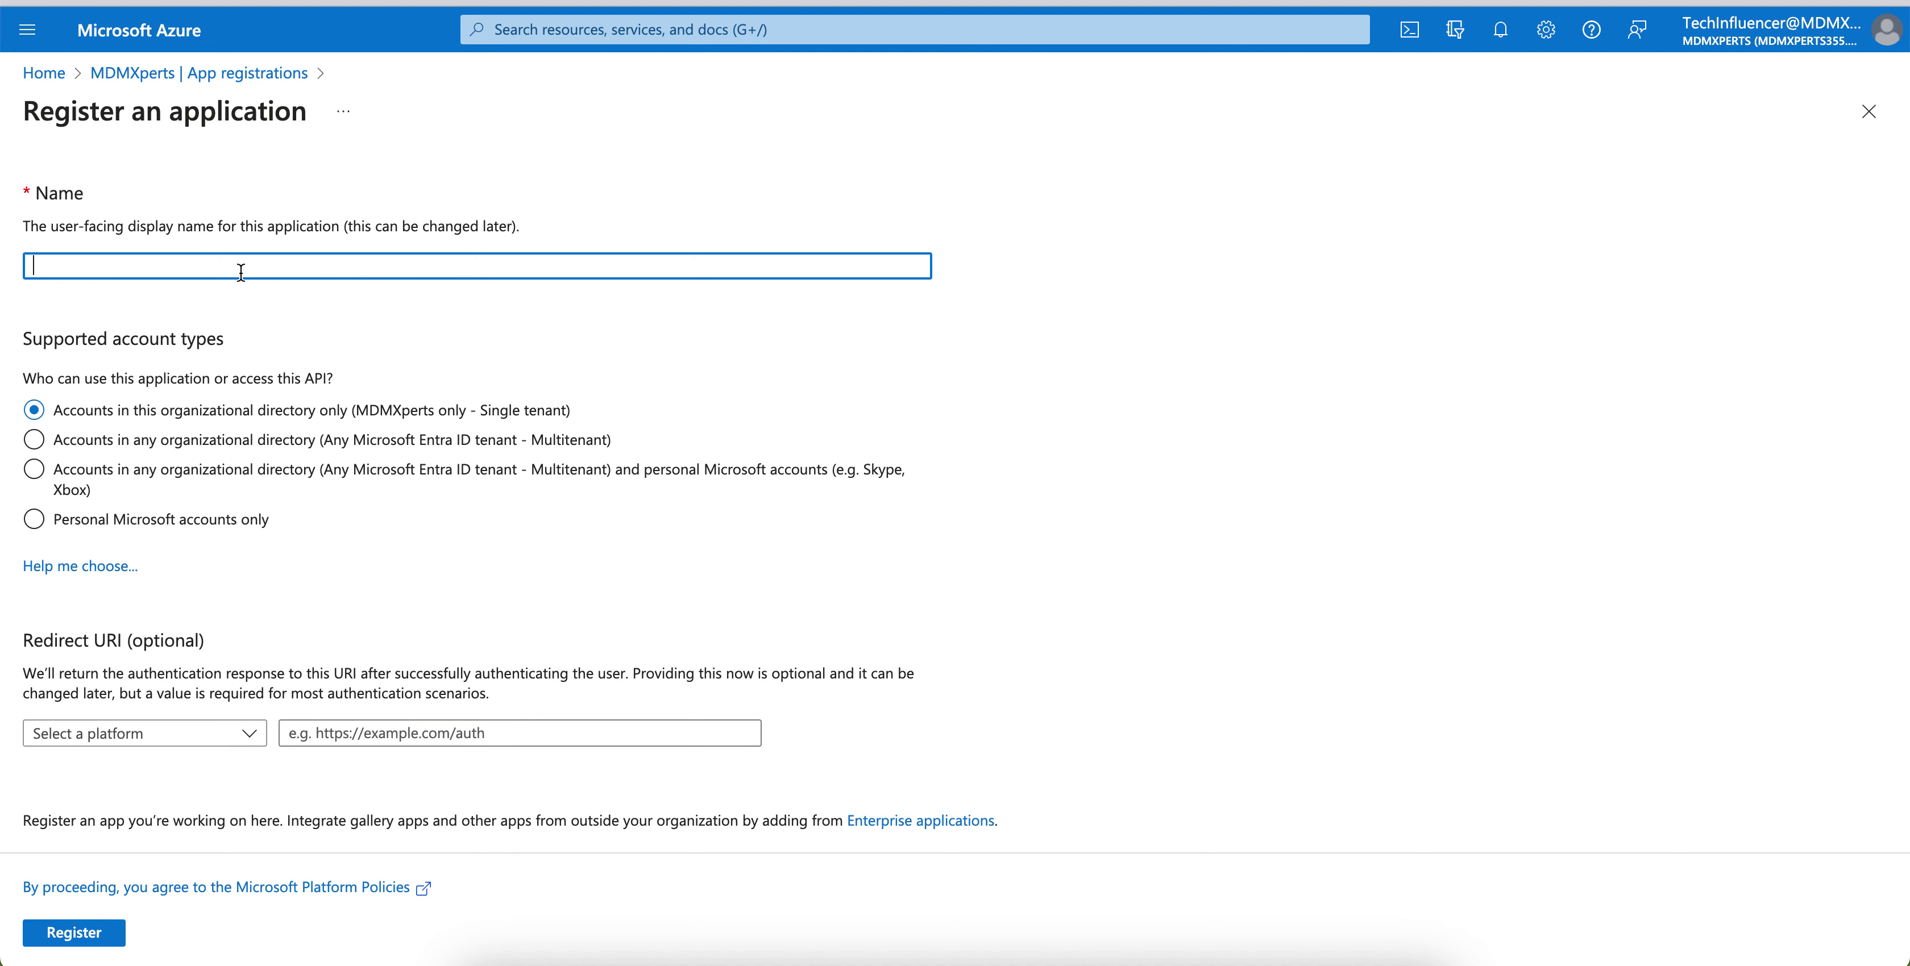
type("CISCO NAC")
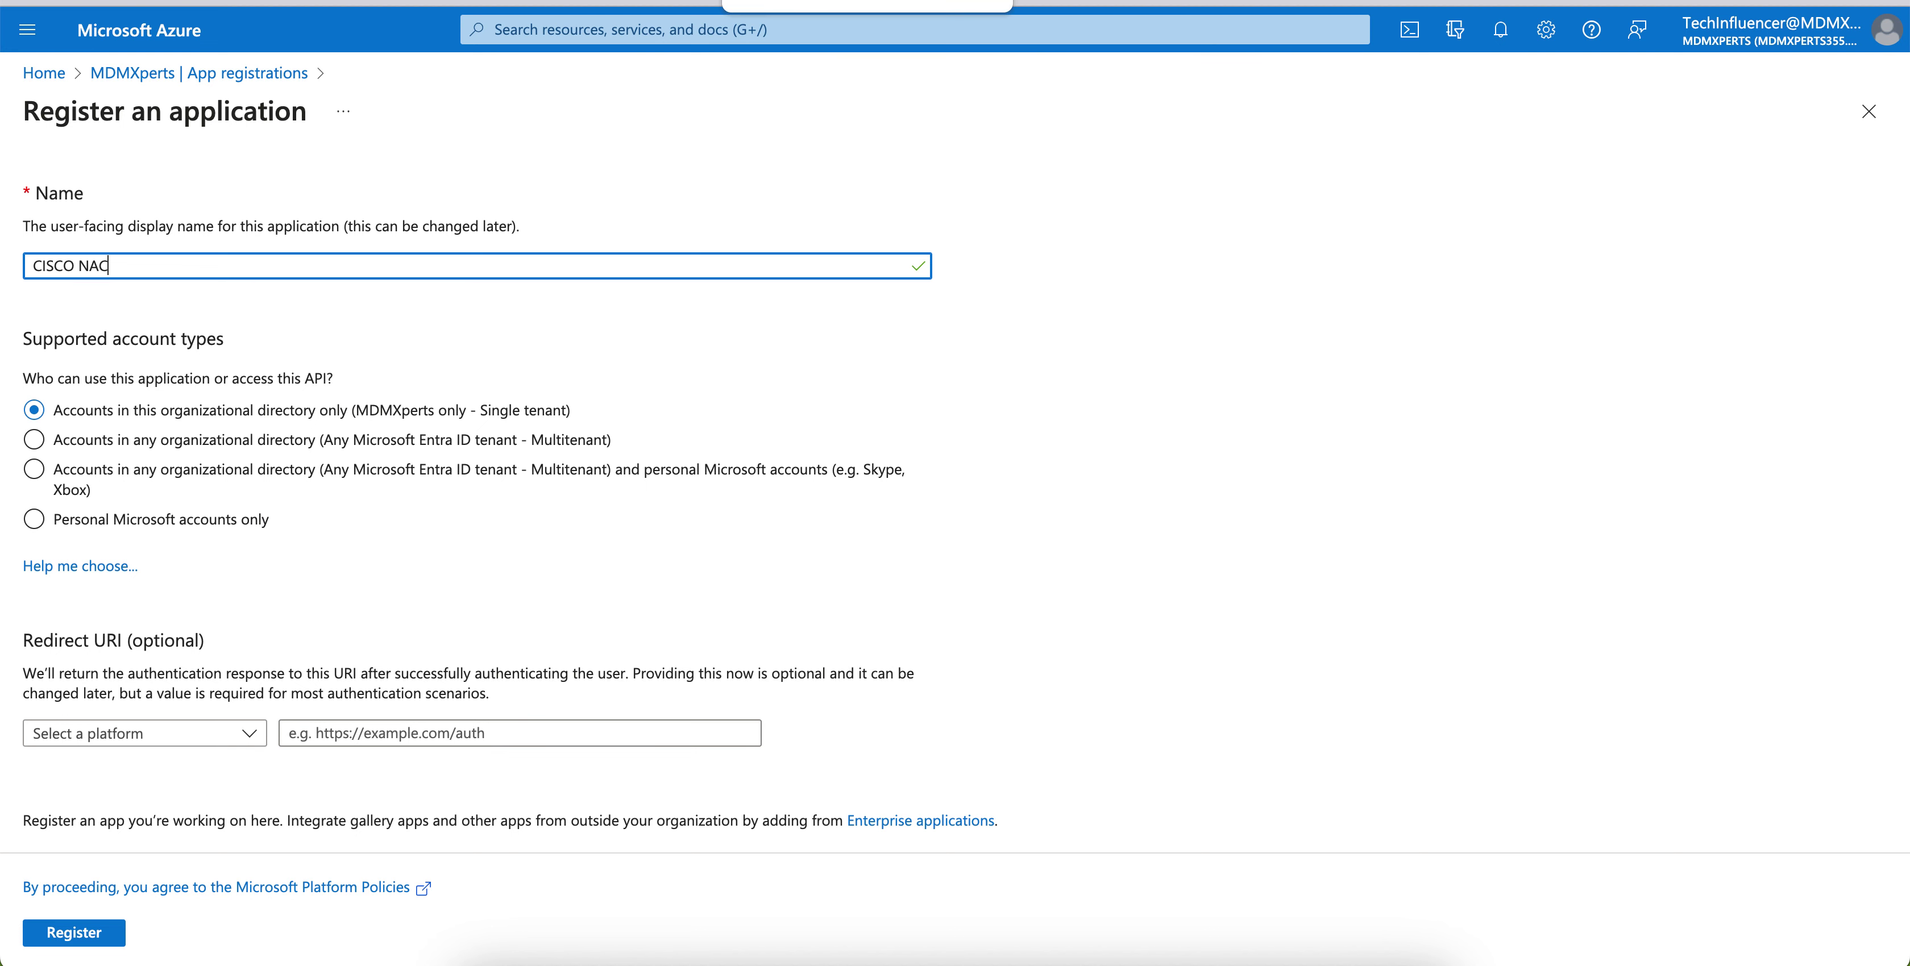
left_click_drag(169, 259, 11, 267)
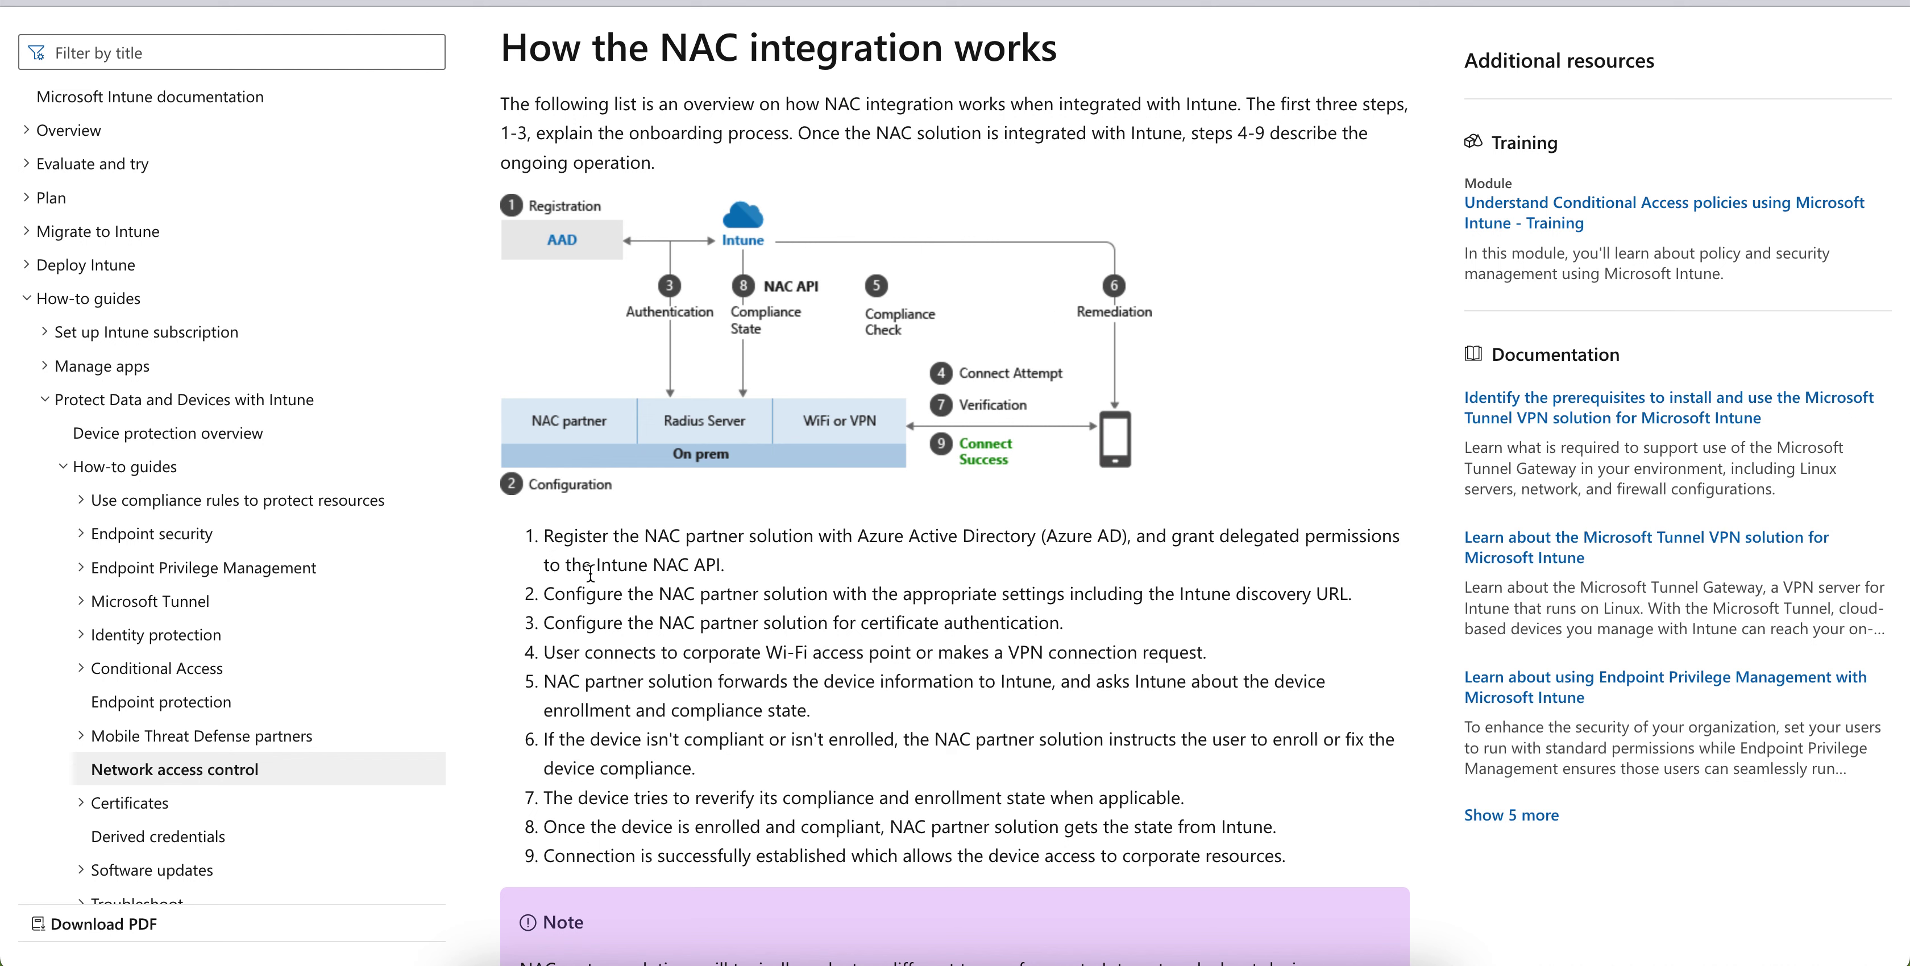
left_click_drag(554, 537, 892, 531)
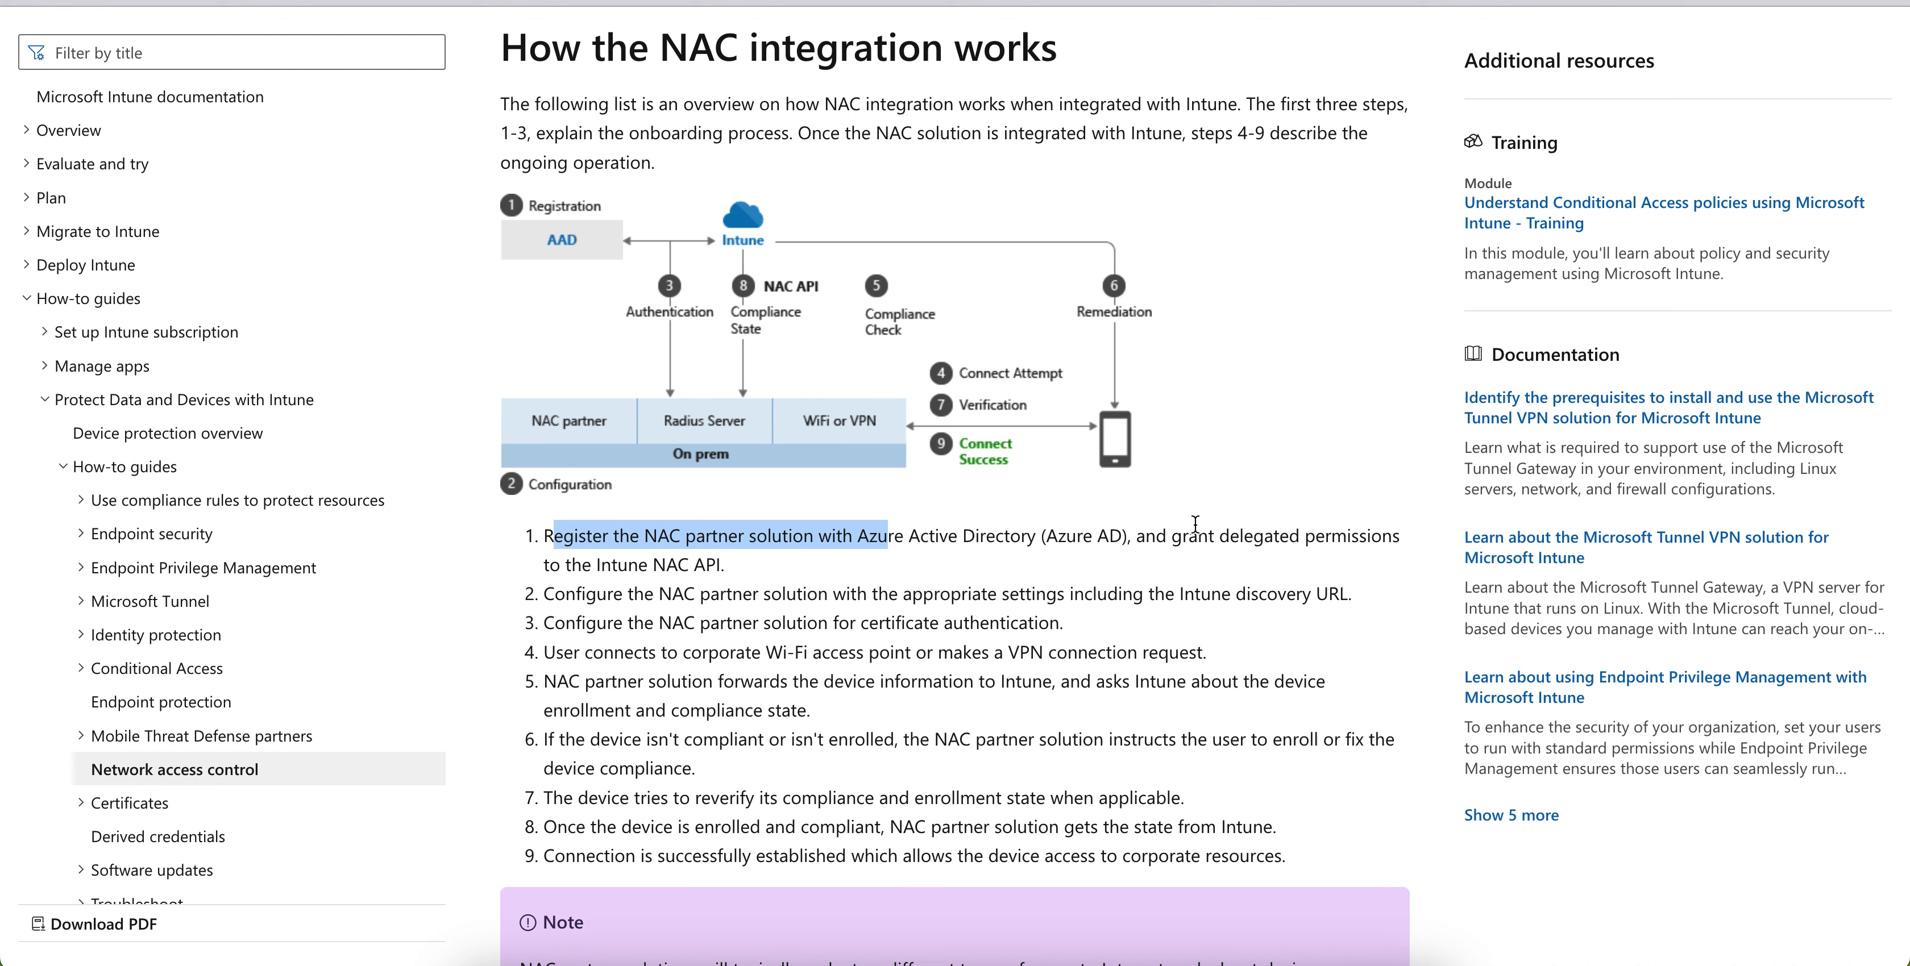
left_click_drag(1240, 542, 1345, 537)
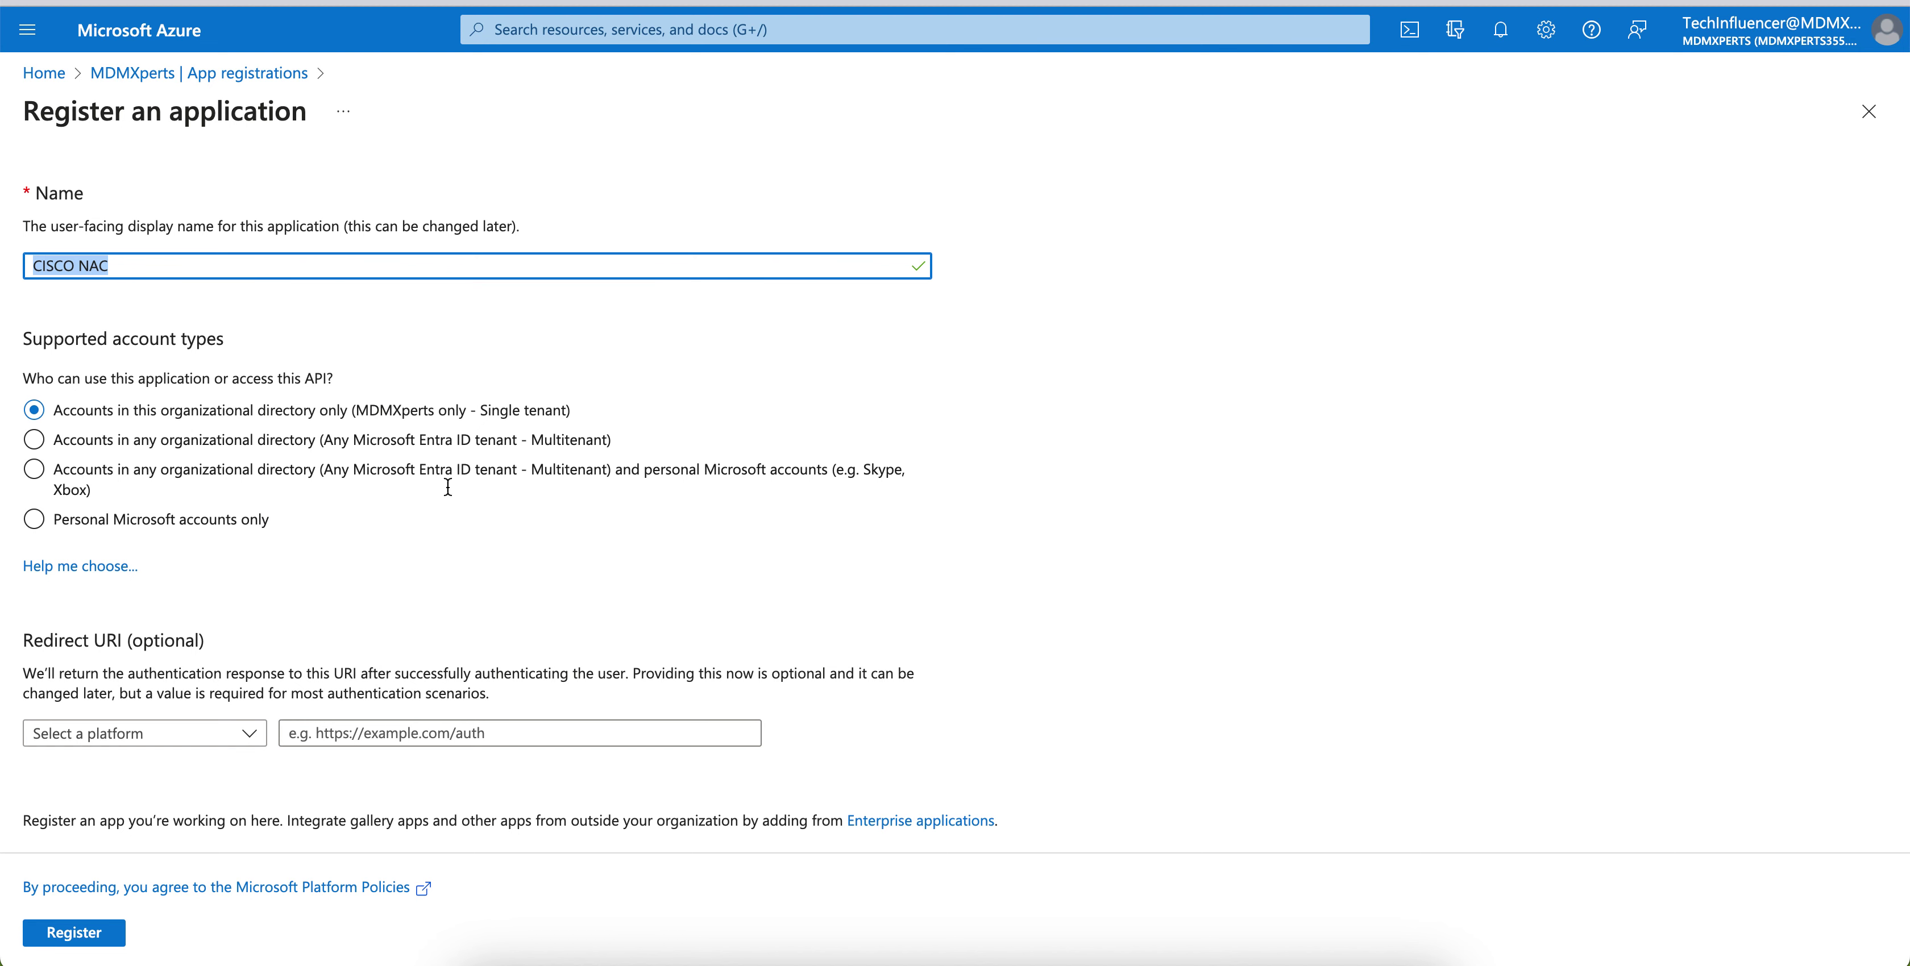
- Register the CISCO NAC app and go to its API permissions page
left_click(104, 935)
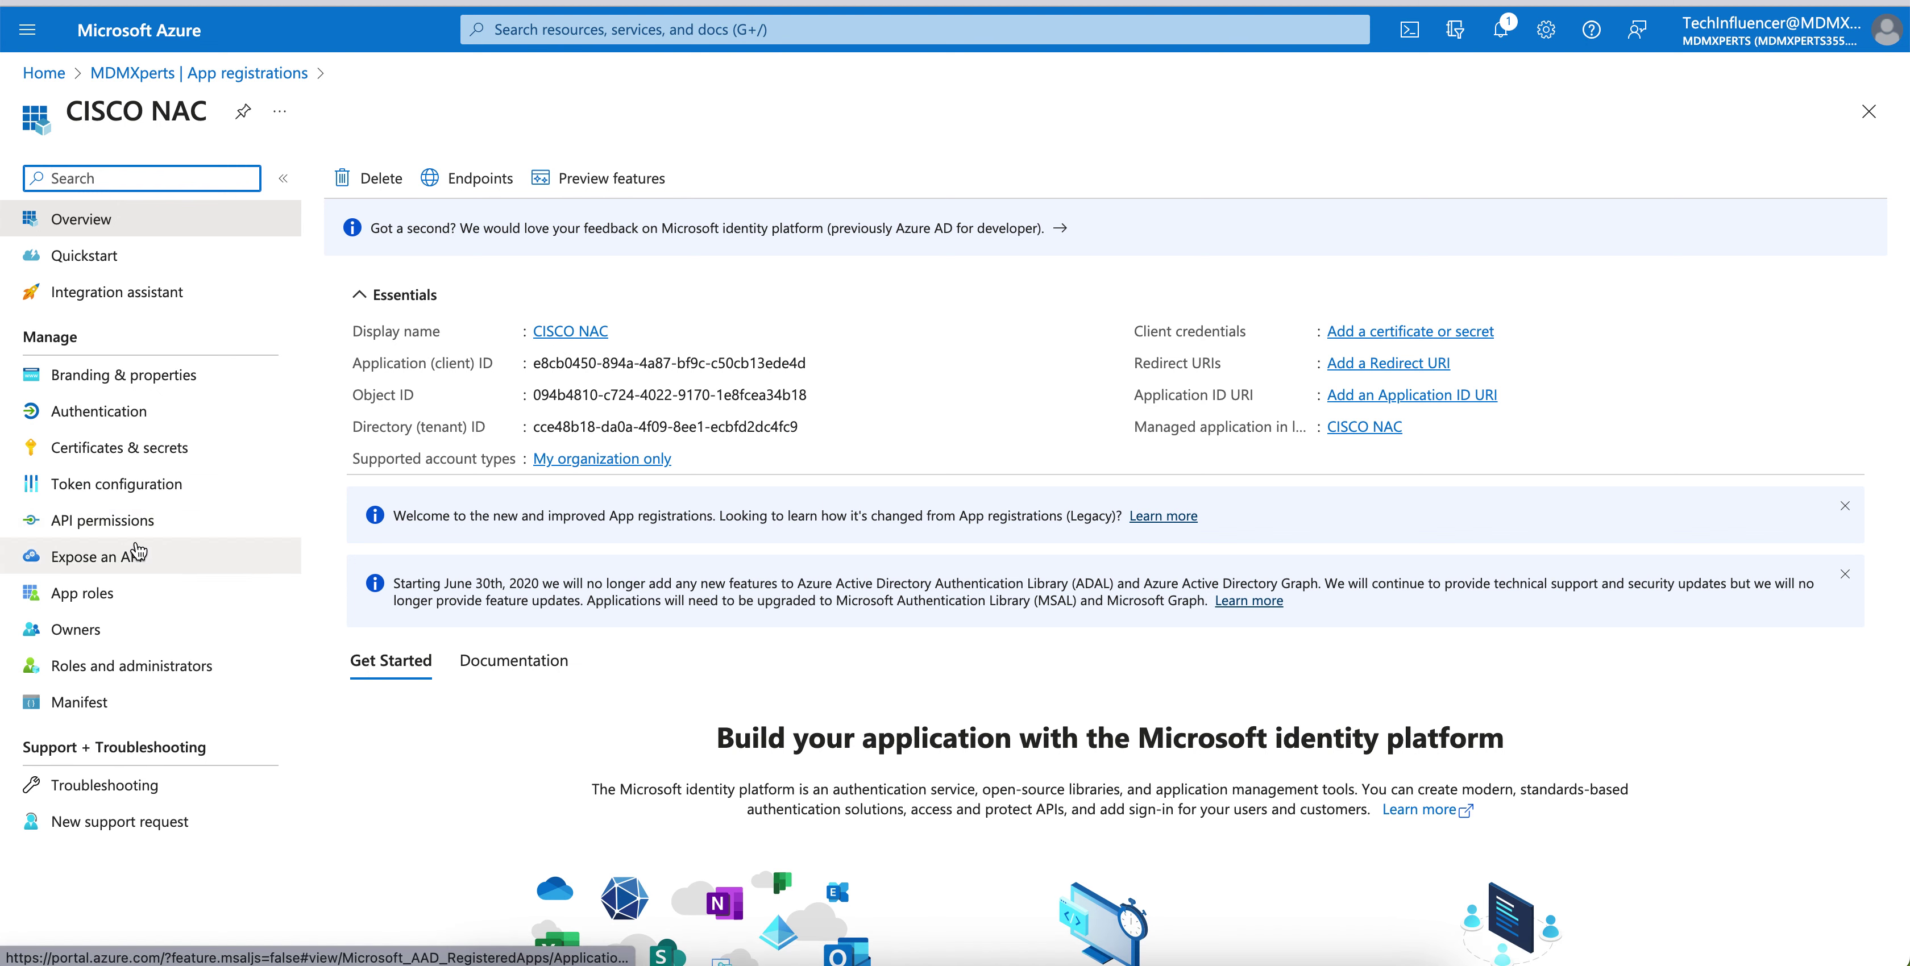
left_click(212, 520)
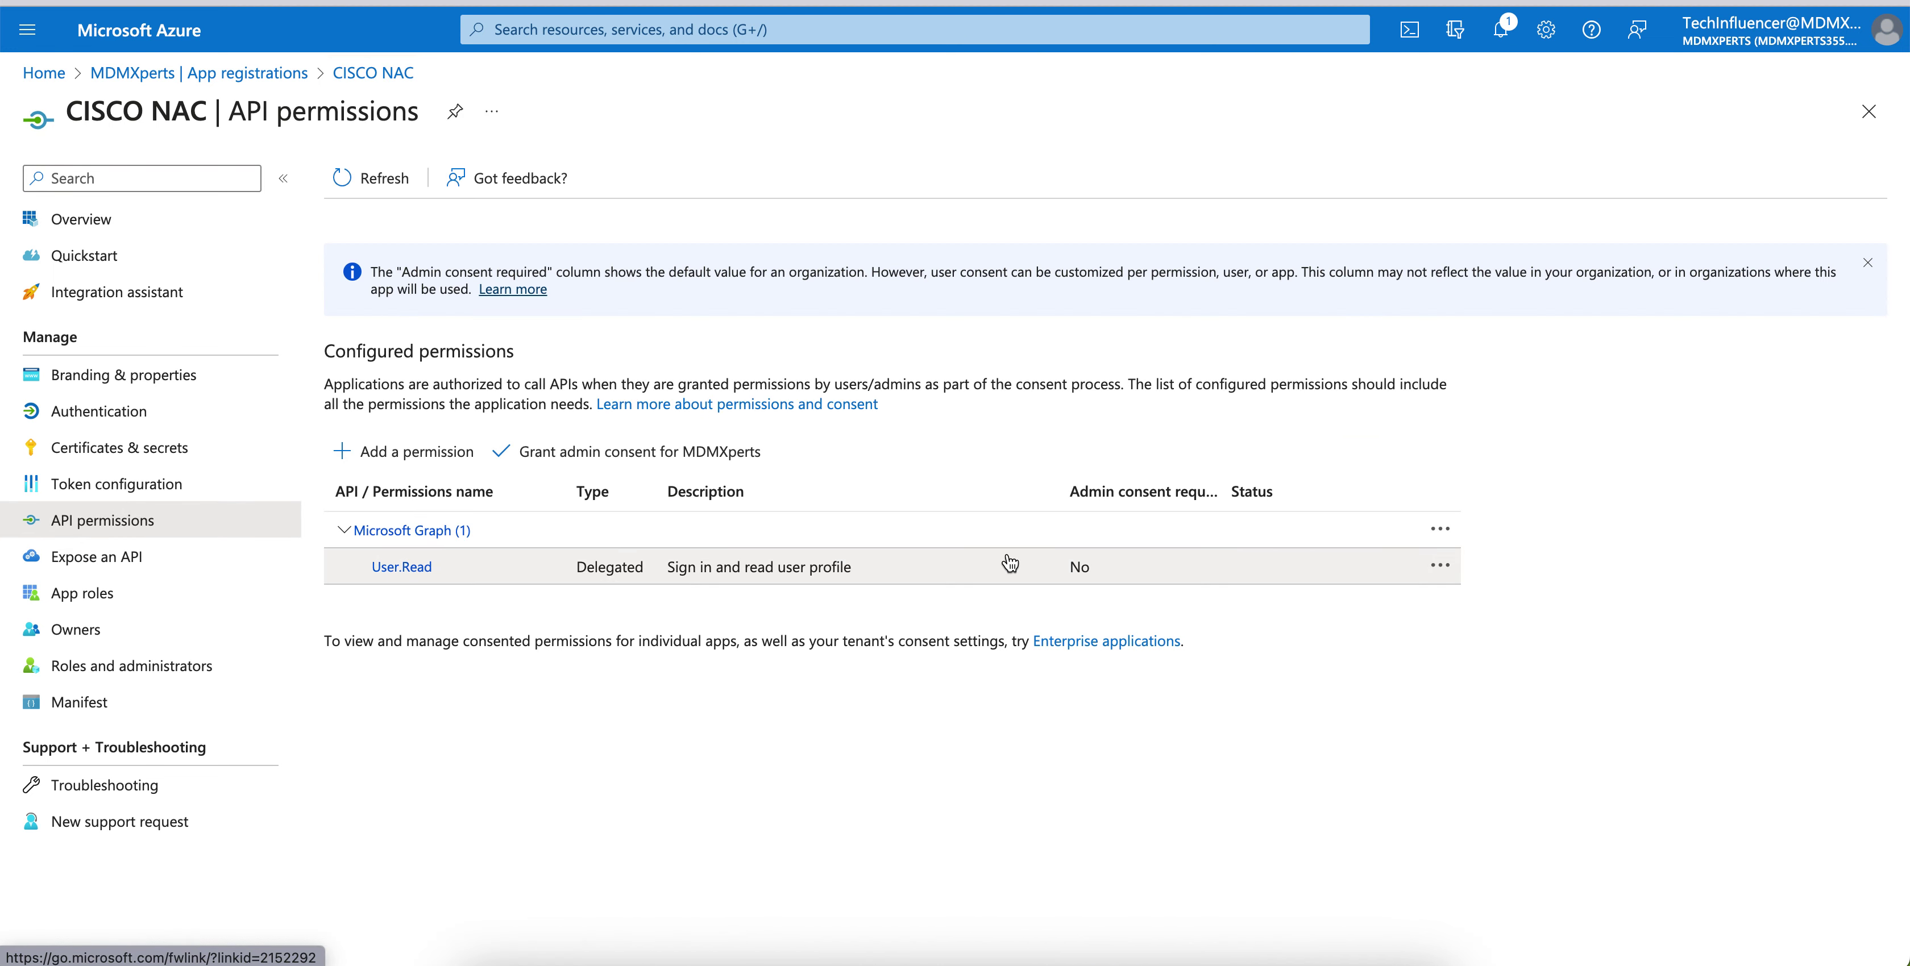
- Add Intune's delegated get_data_warehouse permission to CISCO NAC, then grant MDMXperts admin consent
left_click(438, 454)
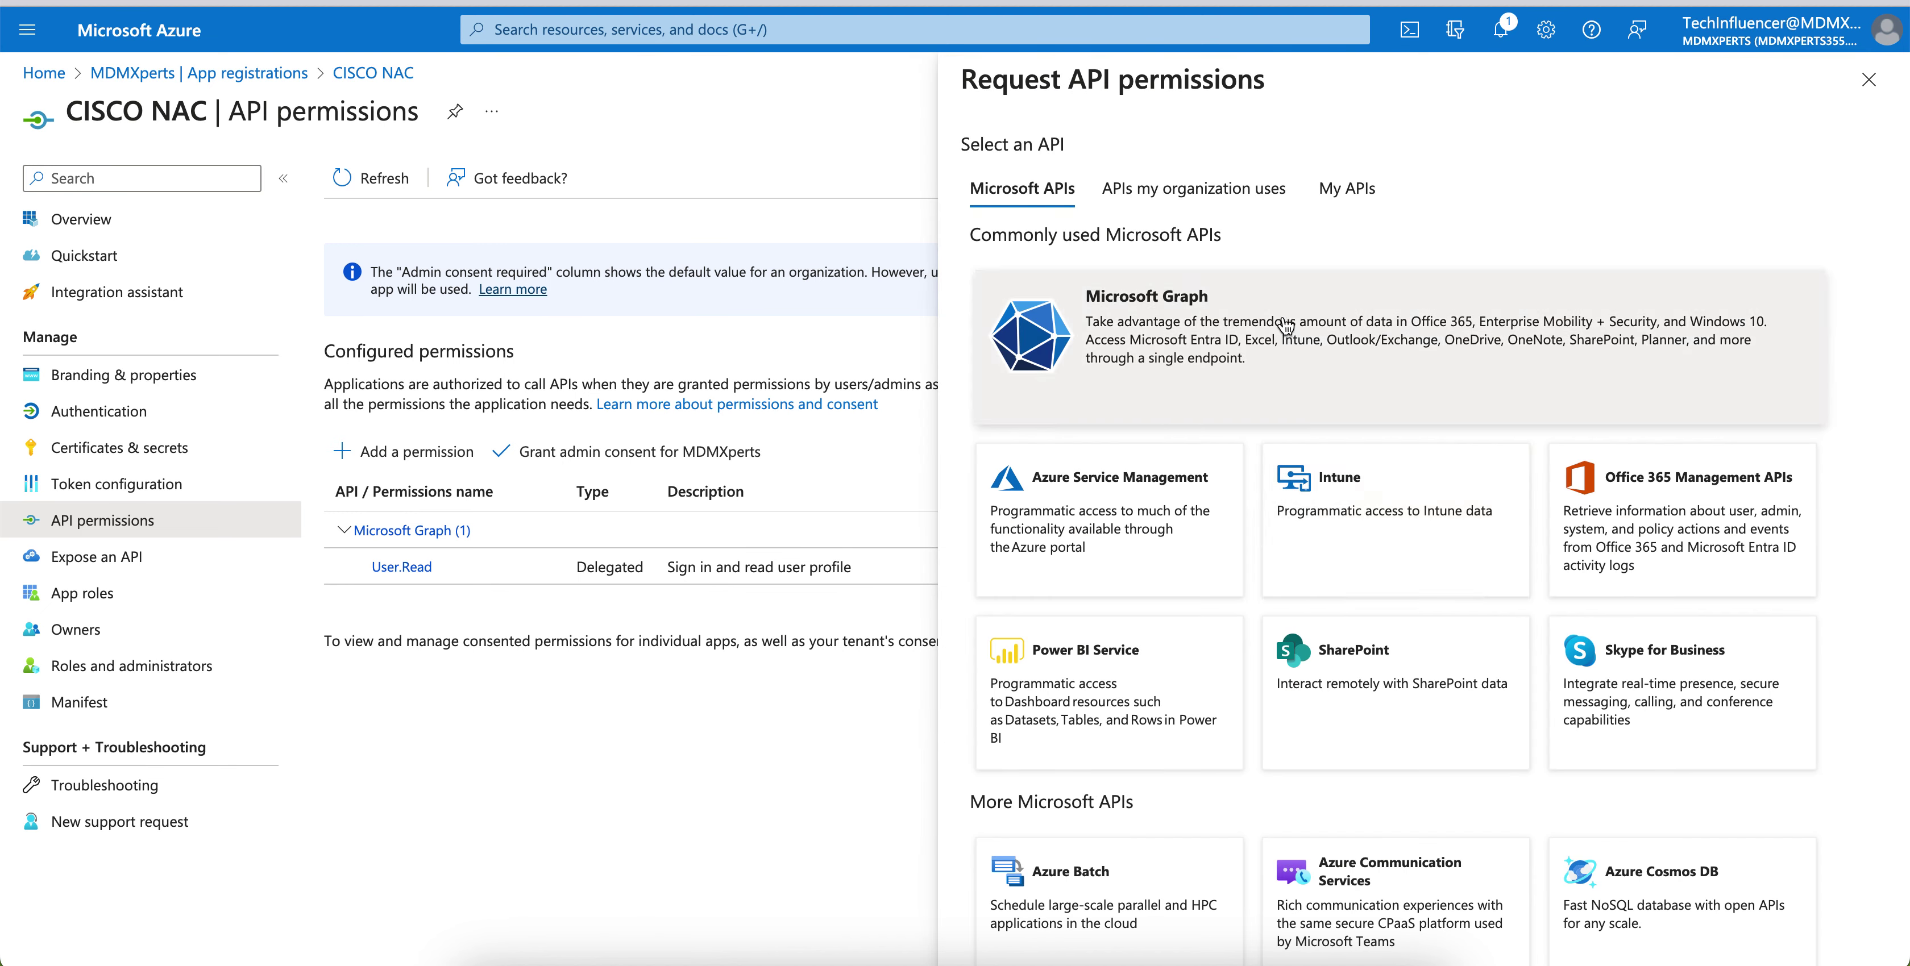
left_click(1398, 498)
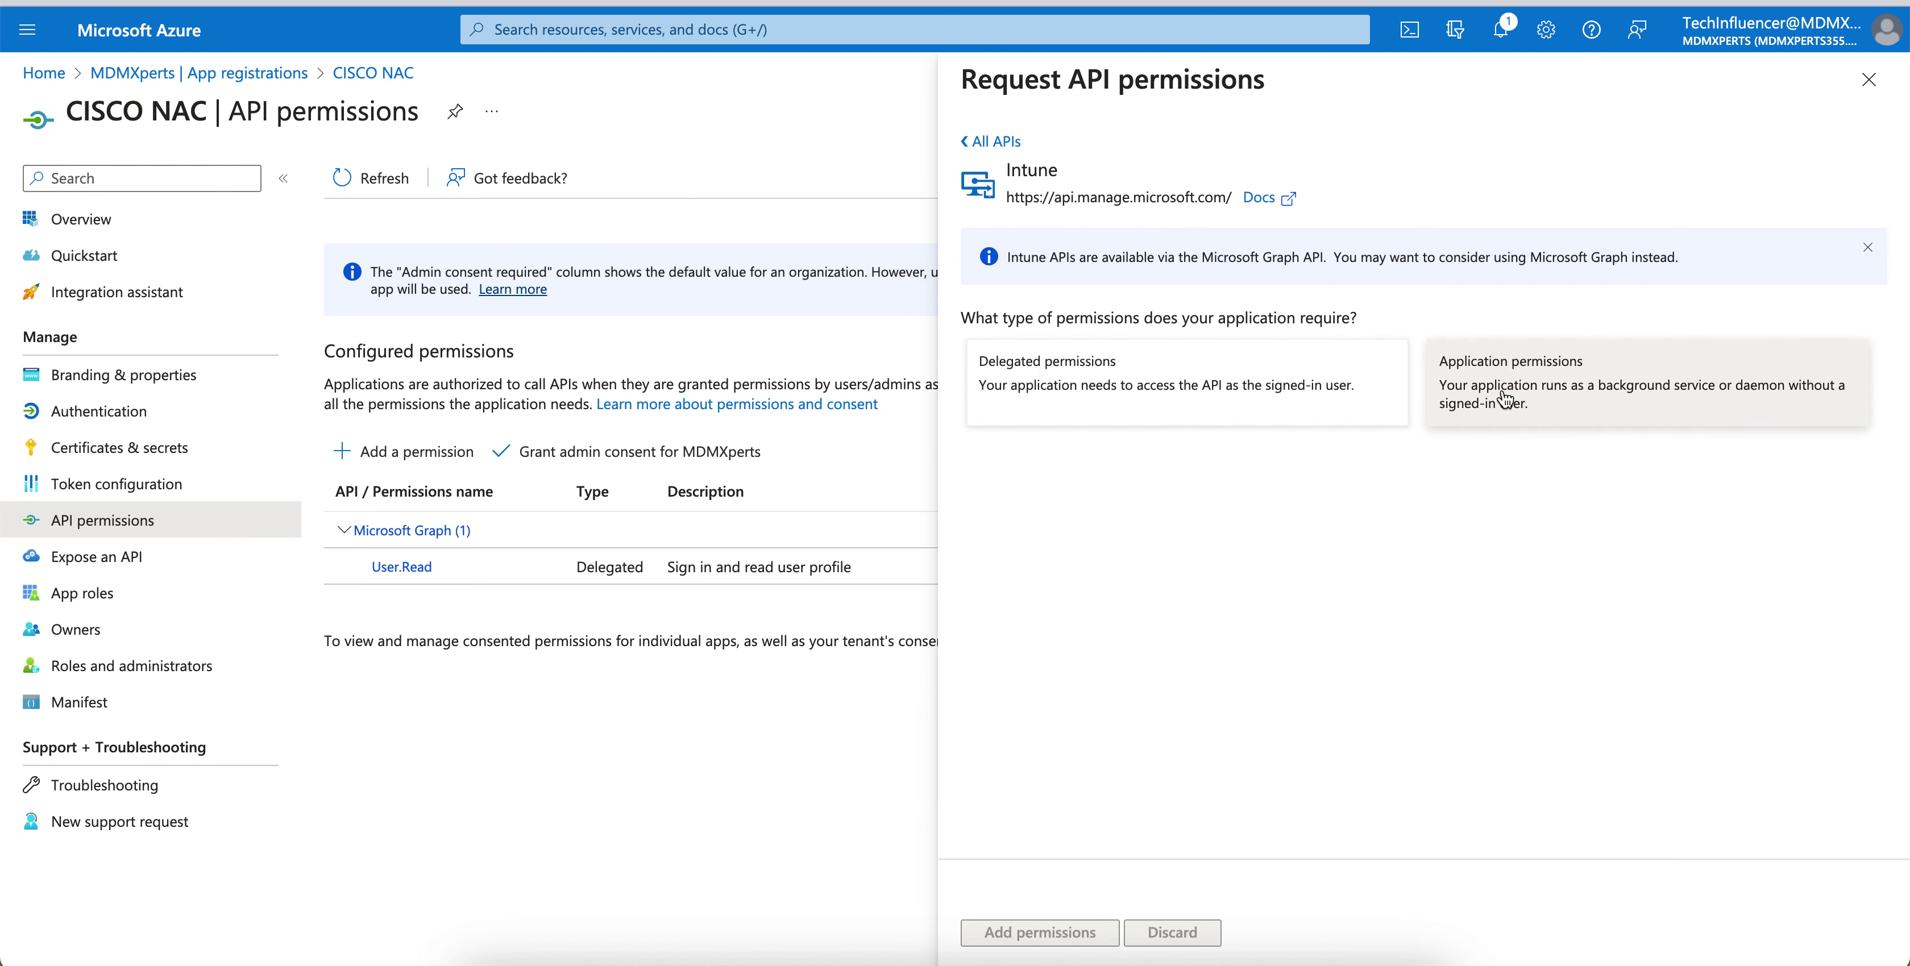
left_click(1191, 389)
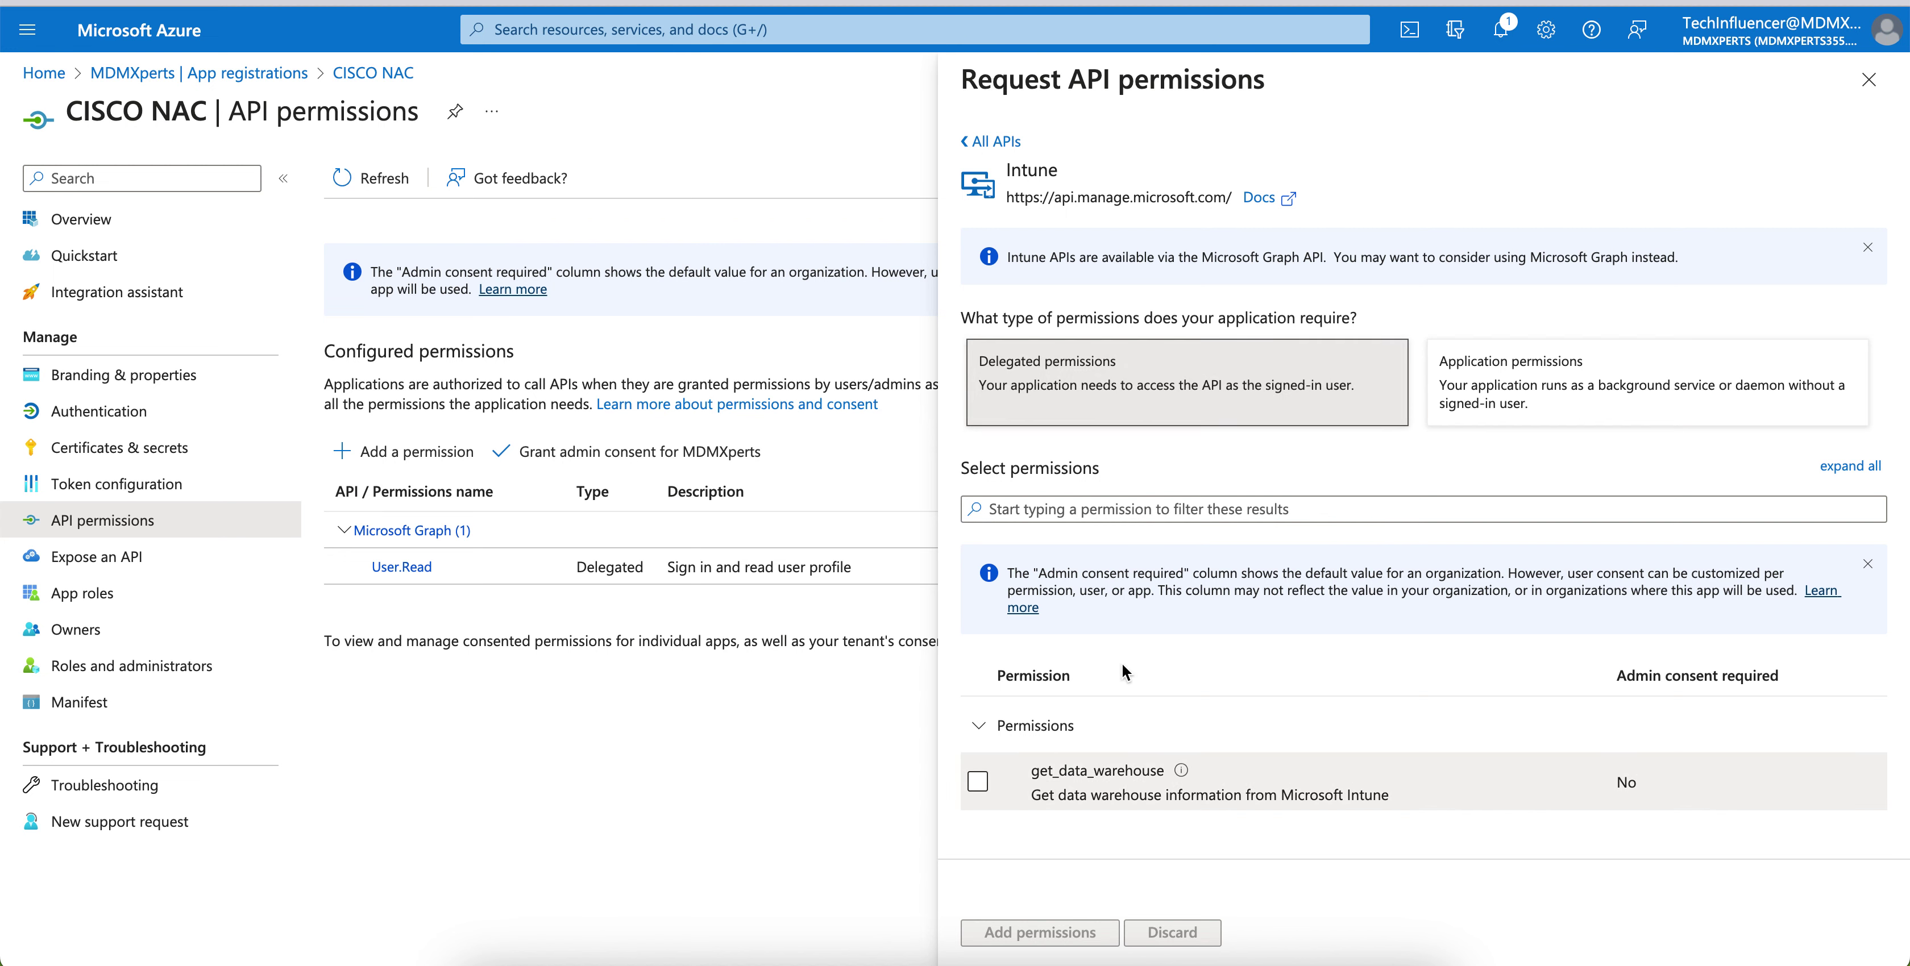
left_click(1520, 374)
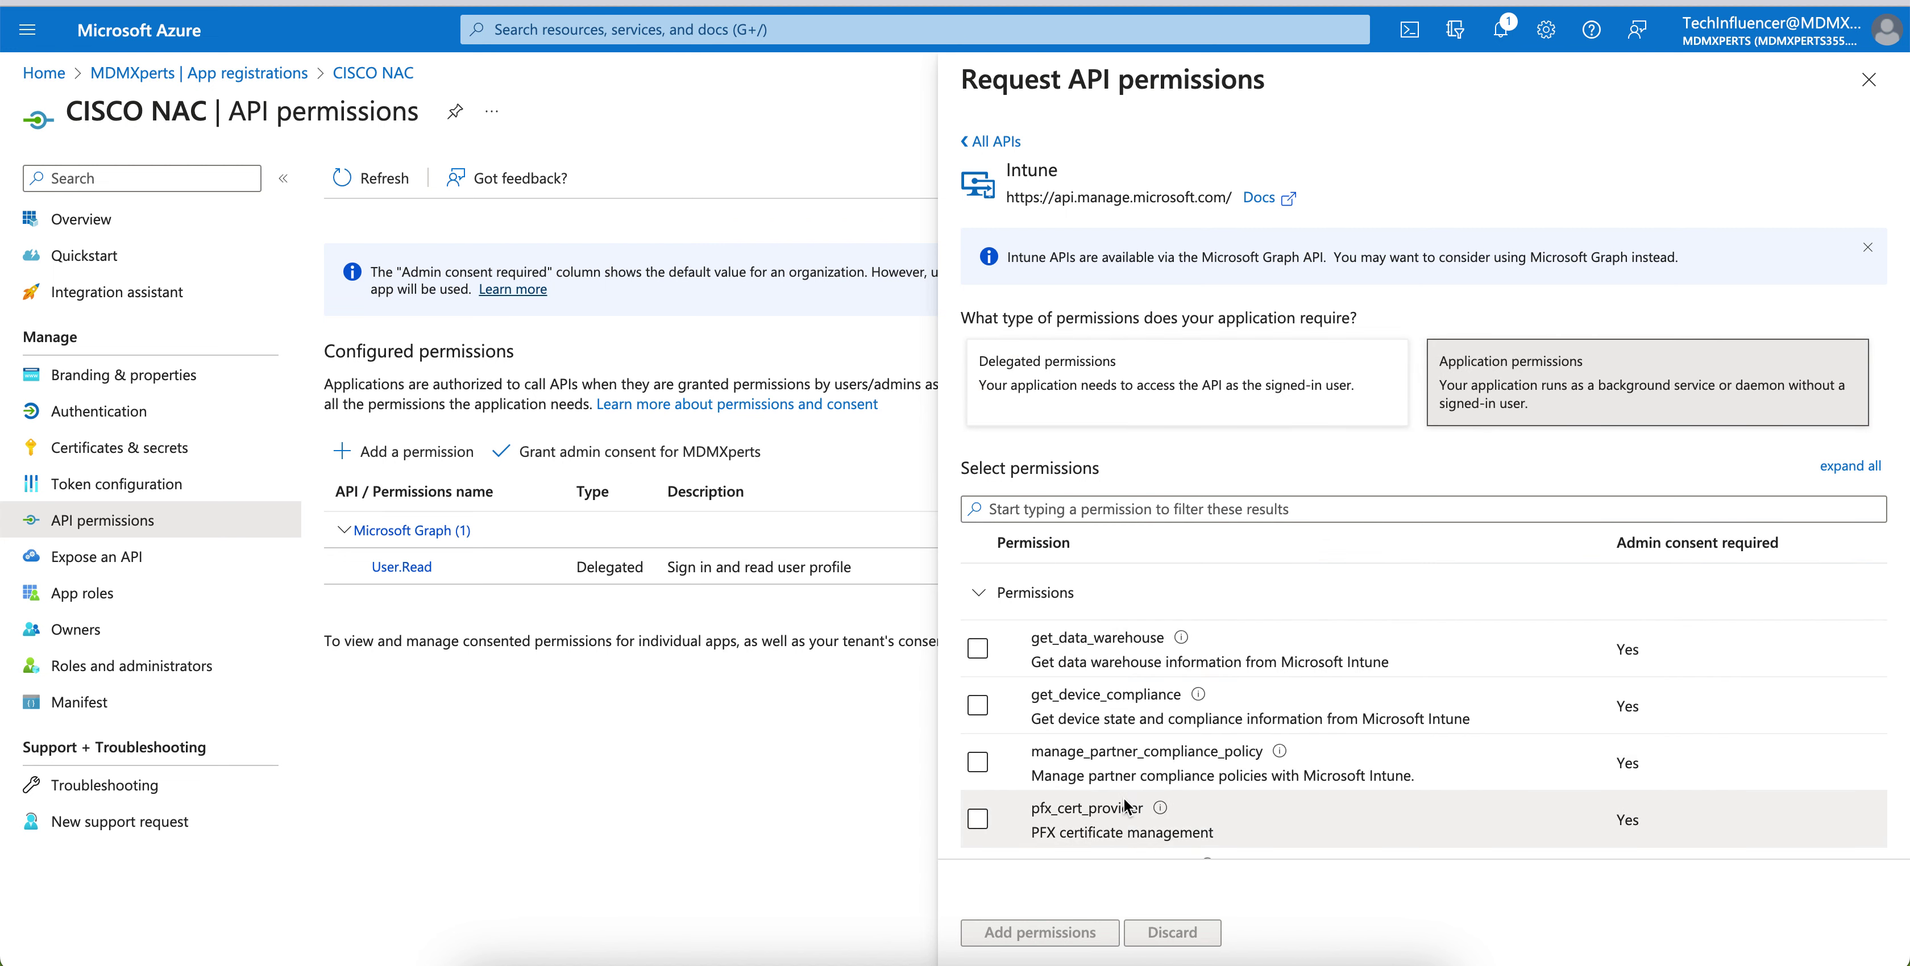
left_click(1172, 412)
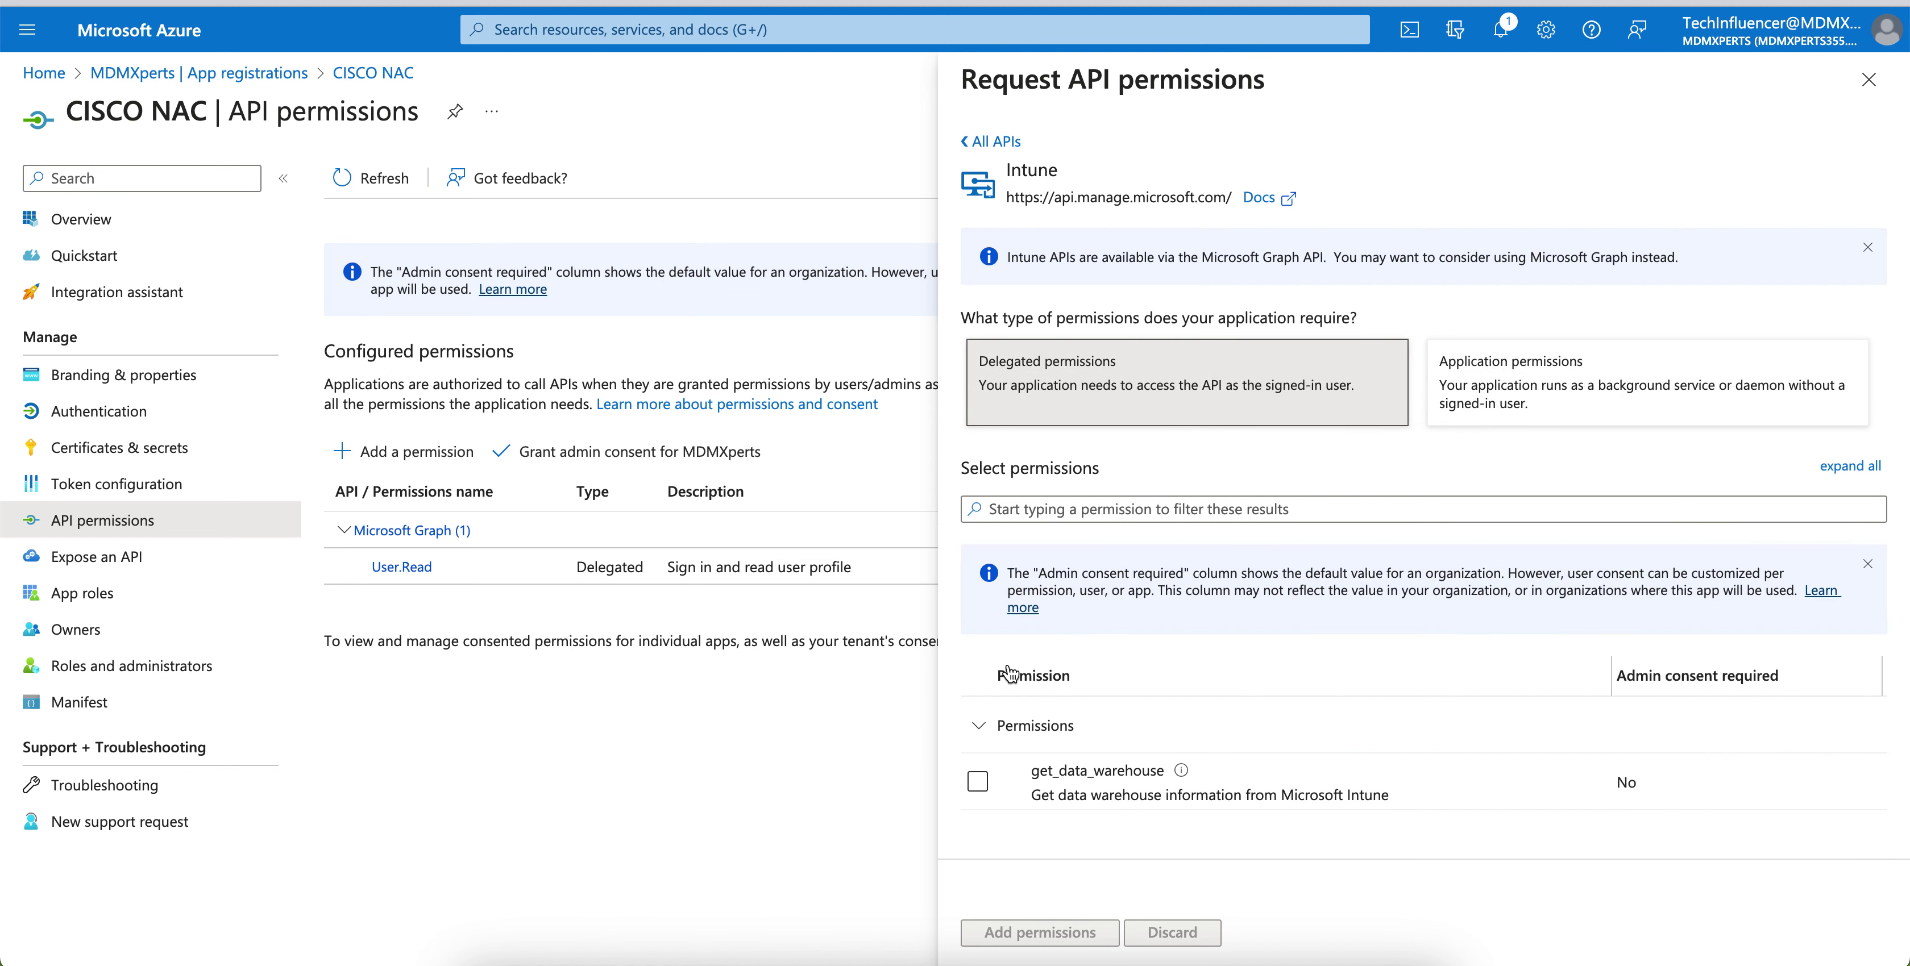
left_click(977, 781)
left_click(1044, 934)
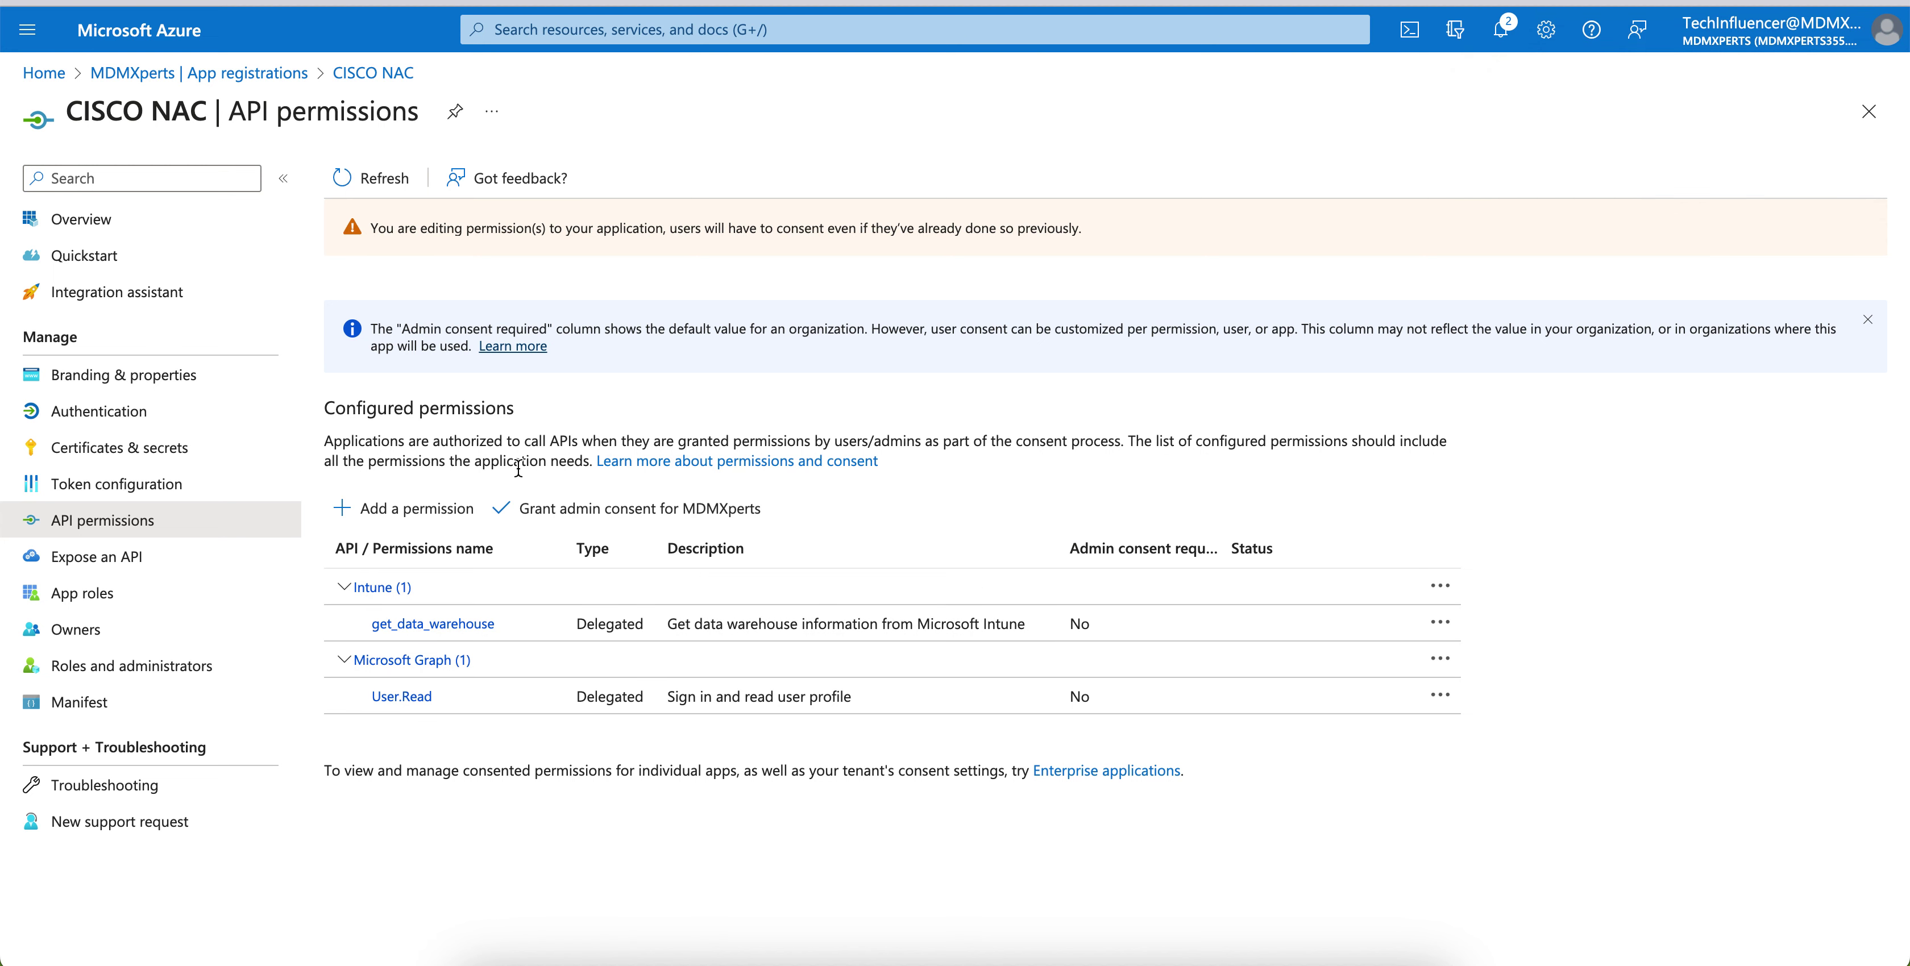
left_click(614, 510)
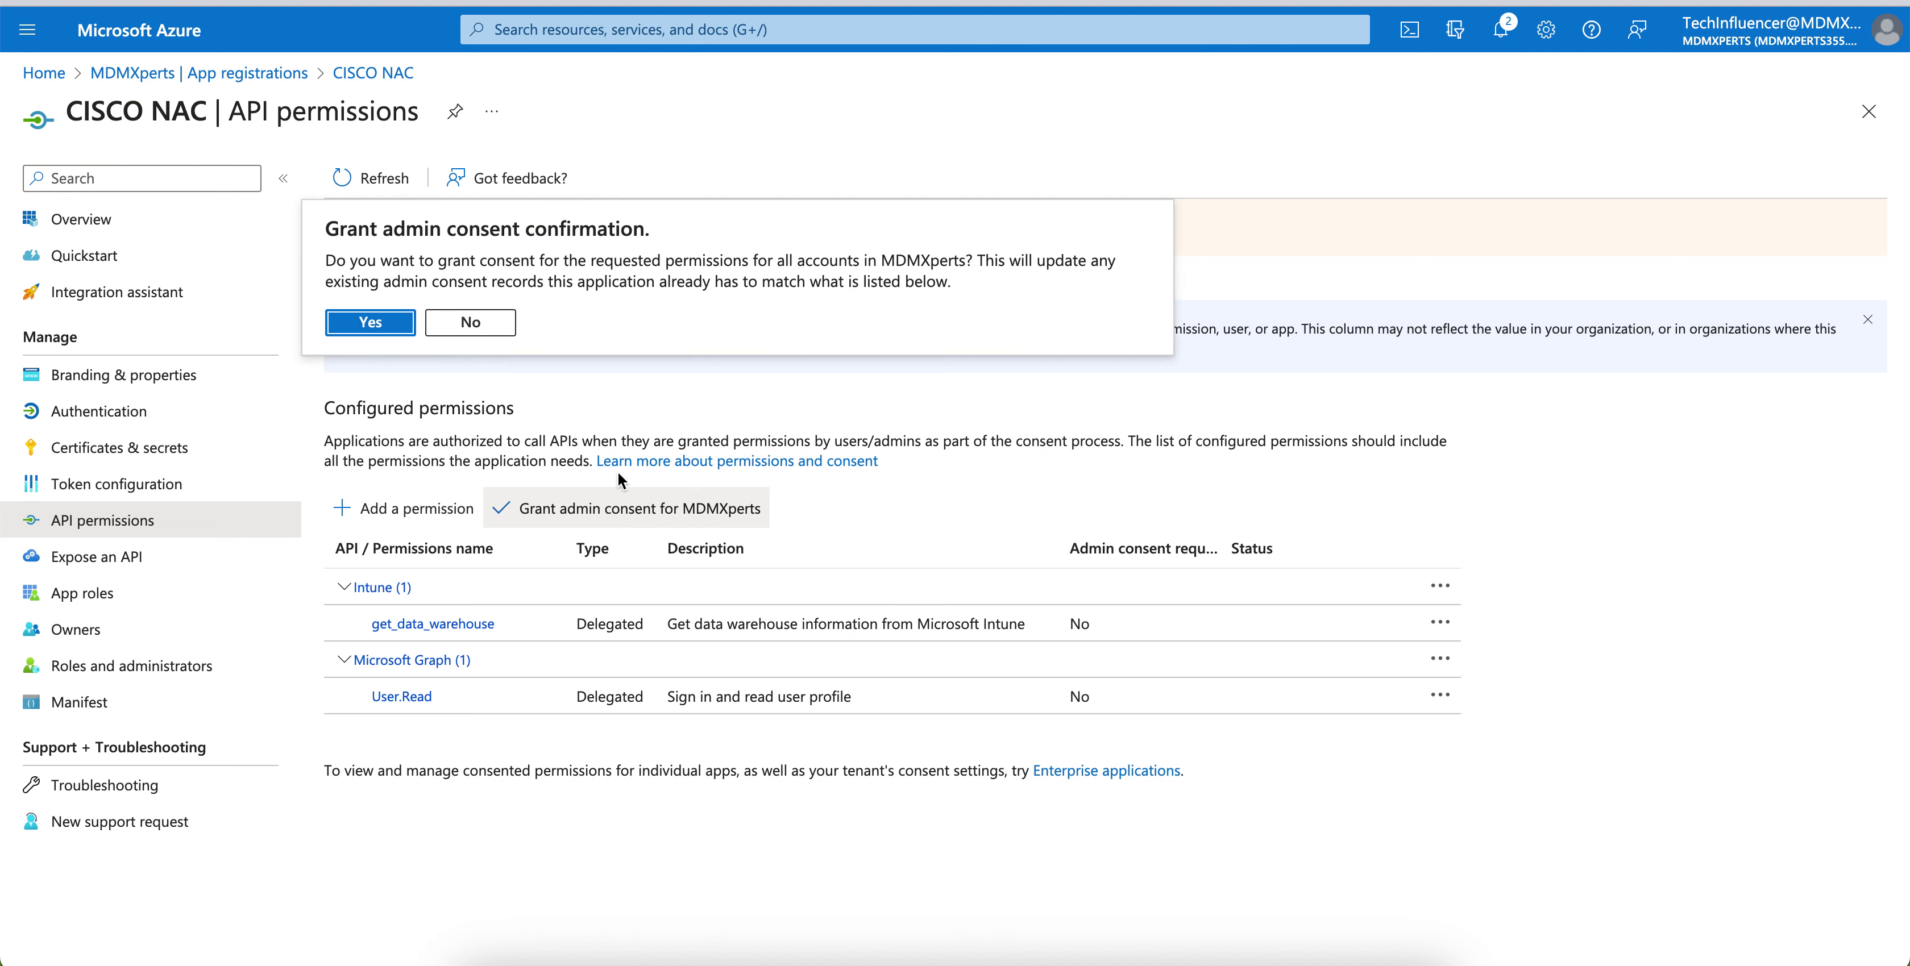
left_click(370, 324)
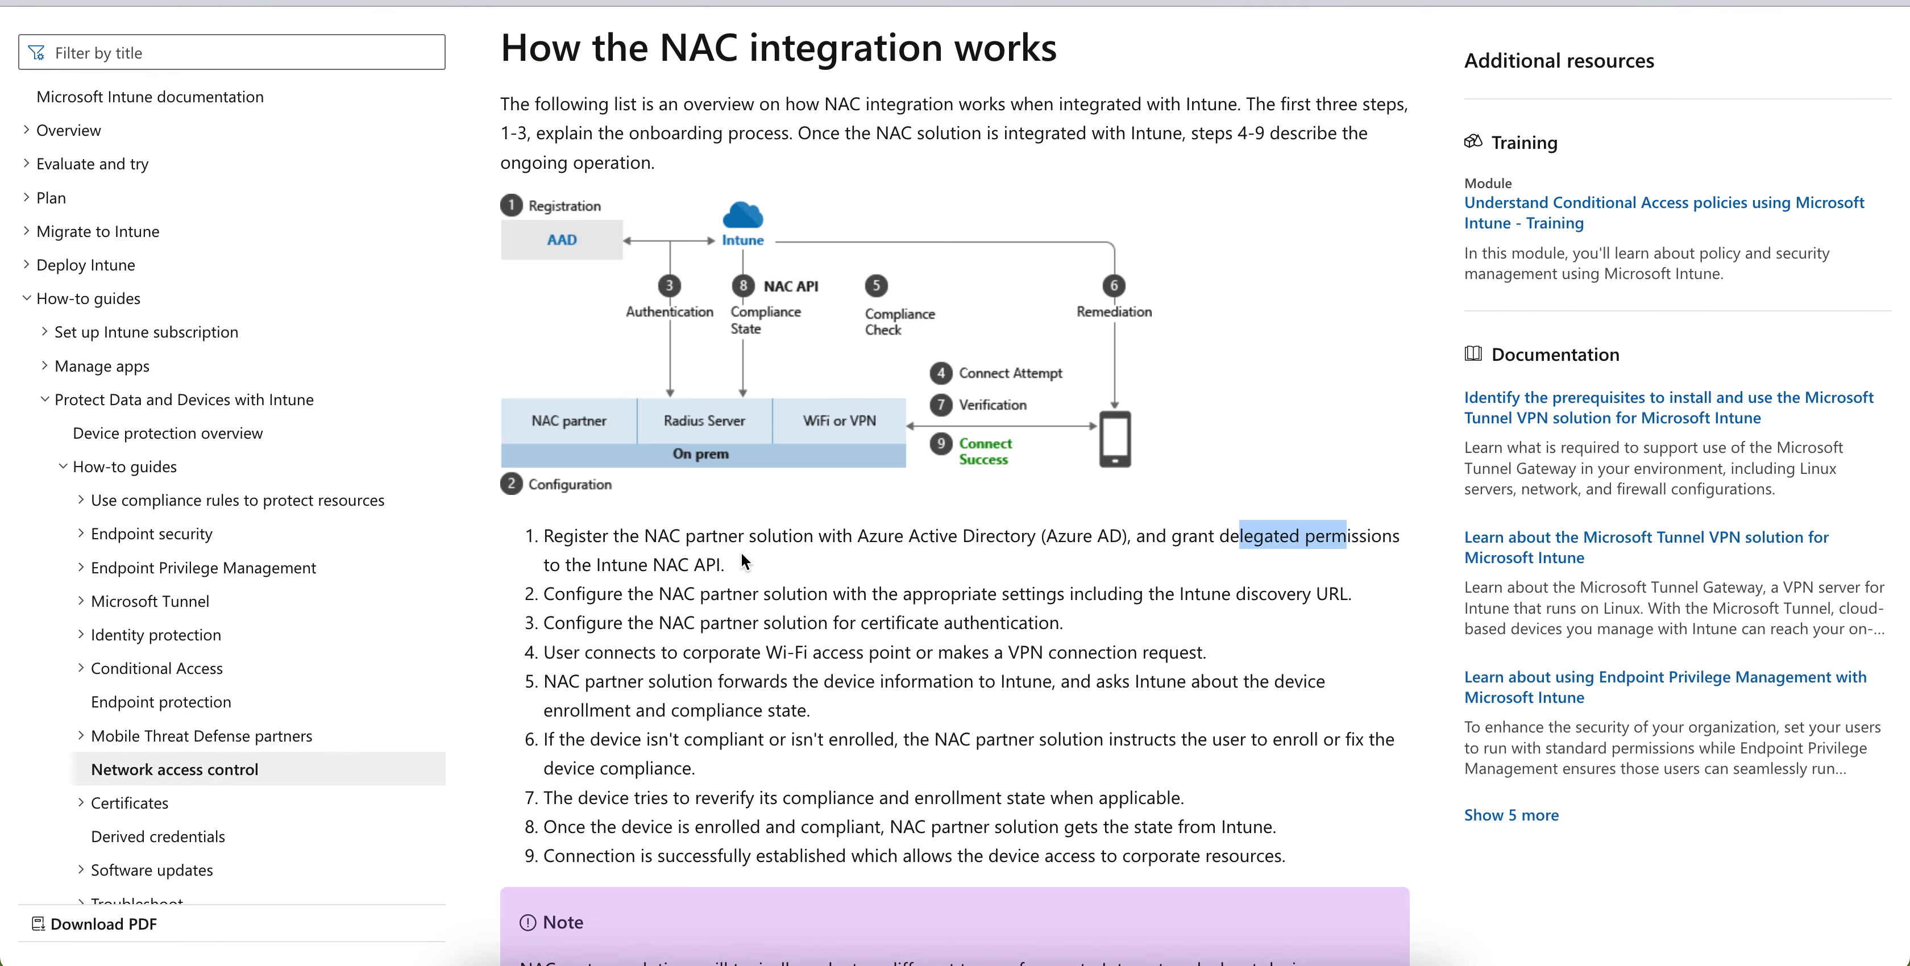
left_click_drag(567, 594, 817, 594)
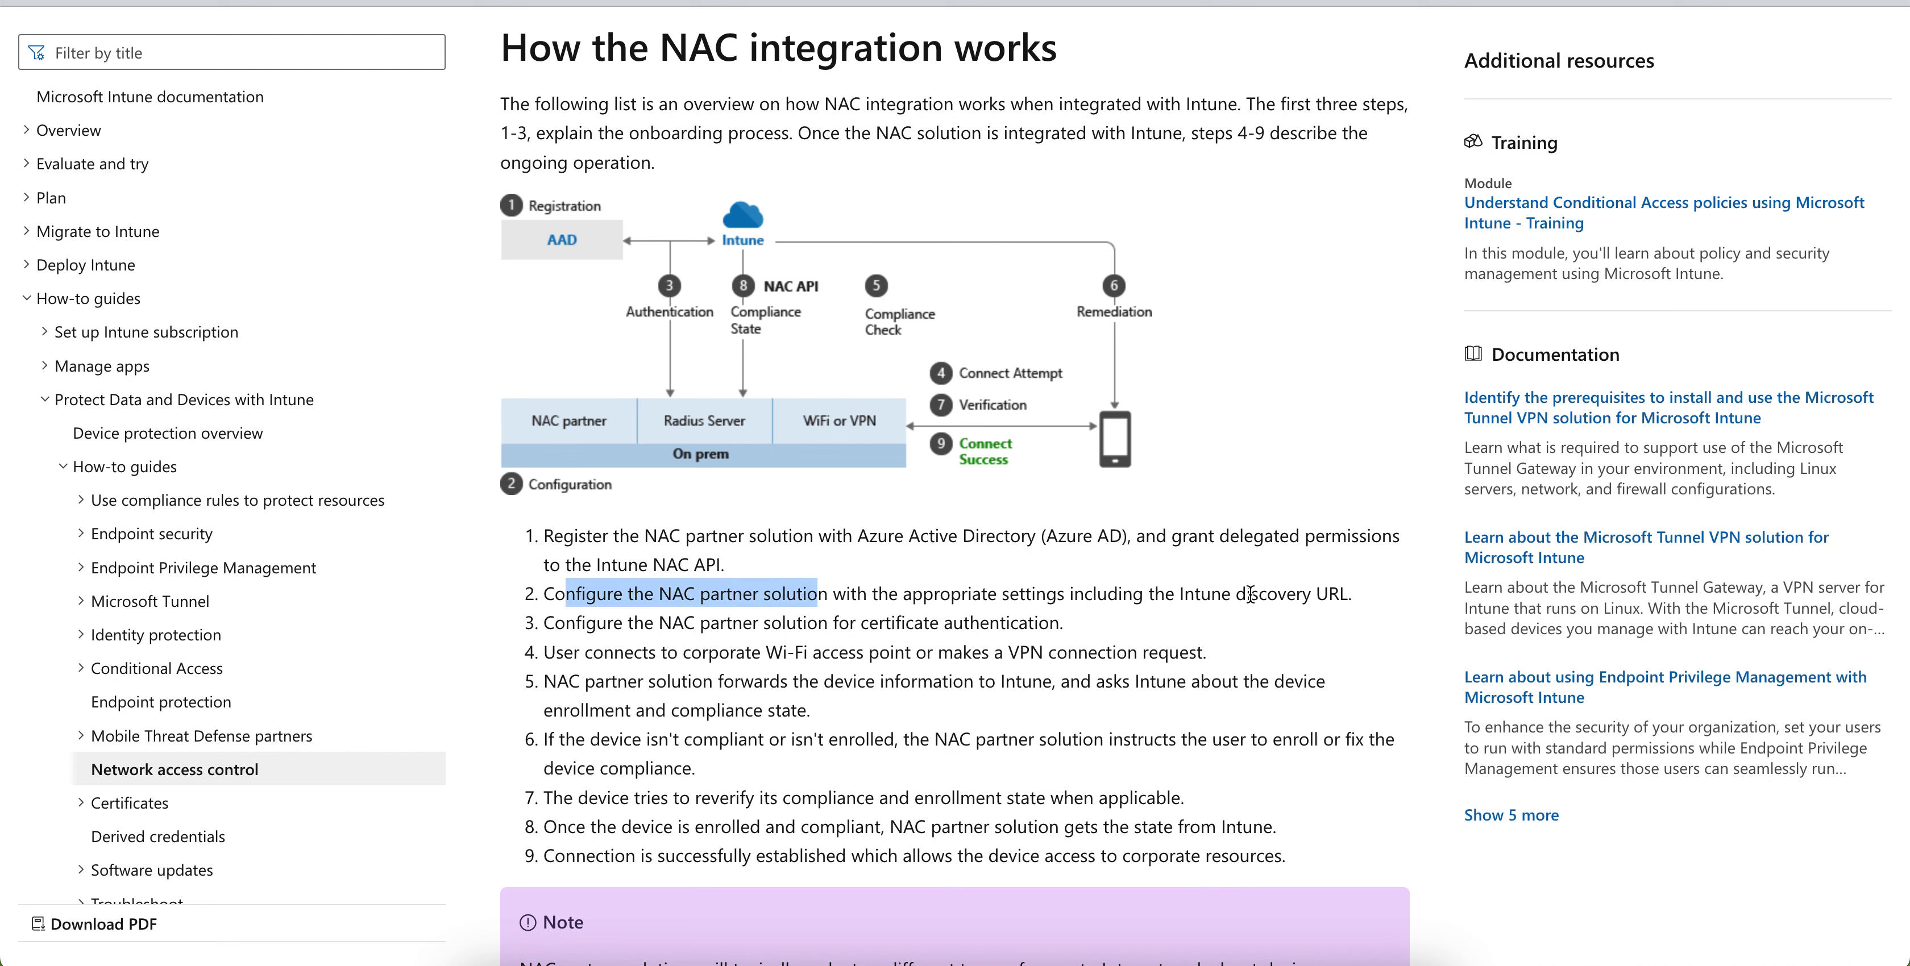
left_click(1350, 593)
left_click_drag(1350, 594, 949, 591)
left_click(697, 589)
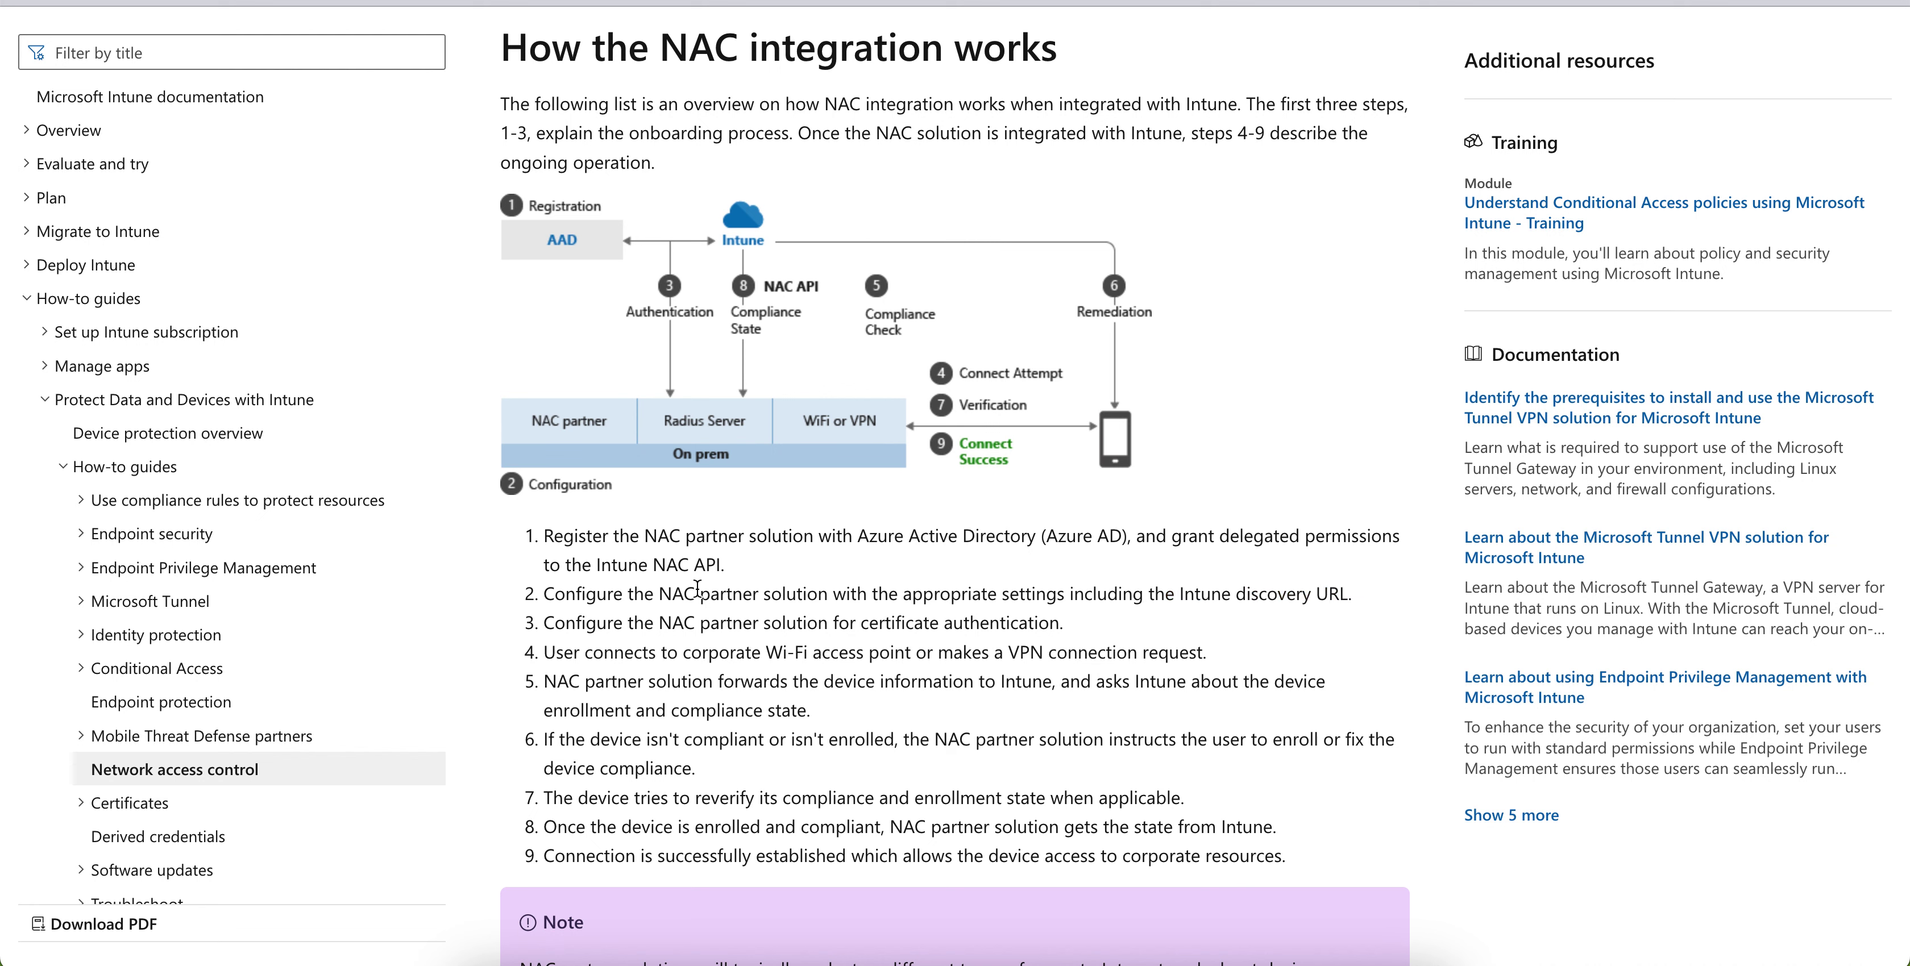
left_click_drag(635, 594, 864, 600)
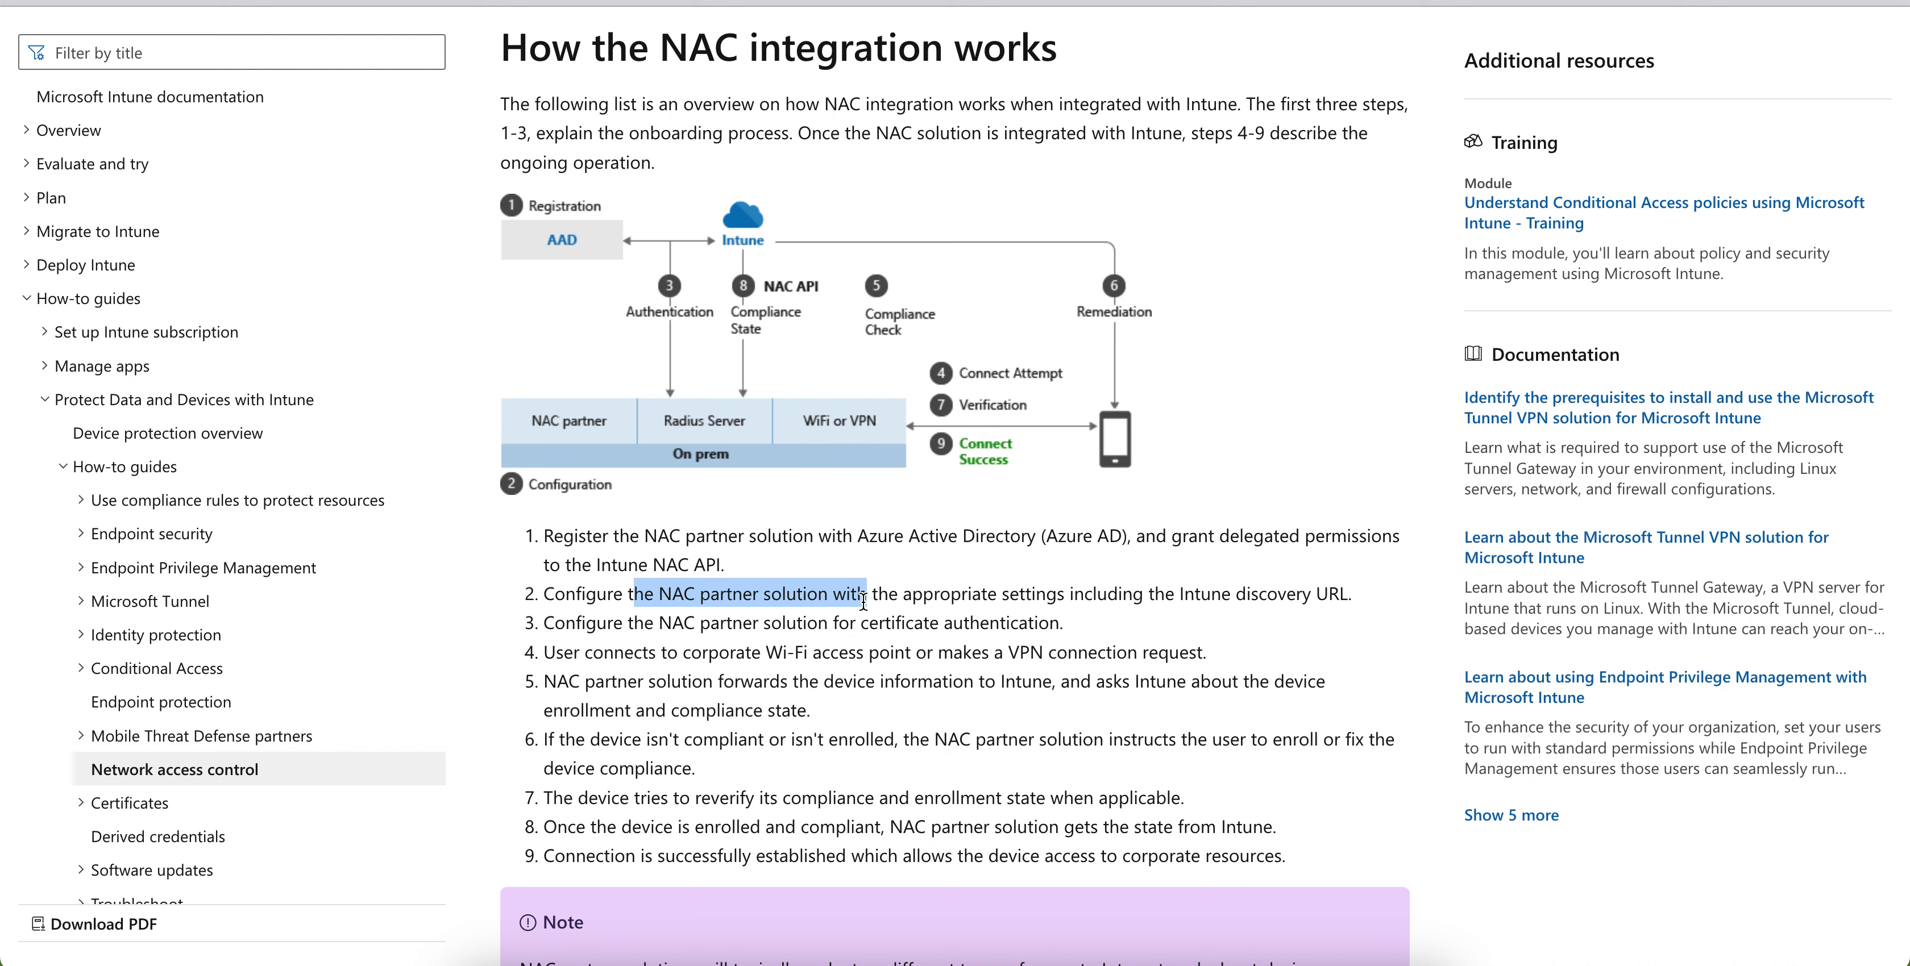
scroll(1075, 548, "down", 1)
scroll(1074, 548, "up", 1)
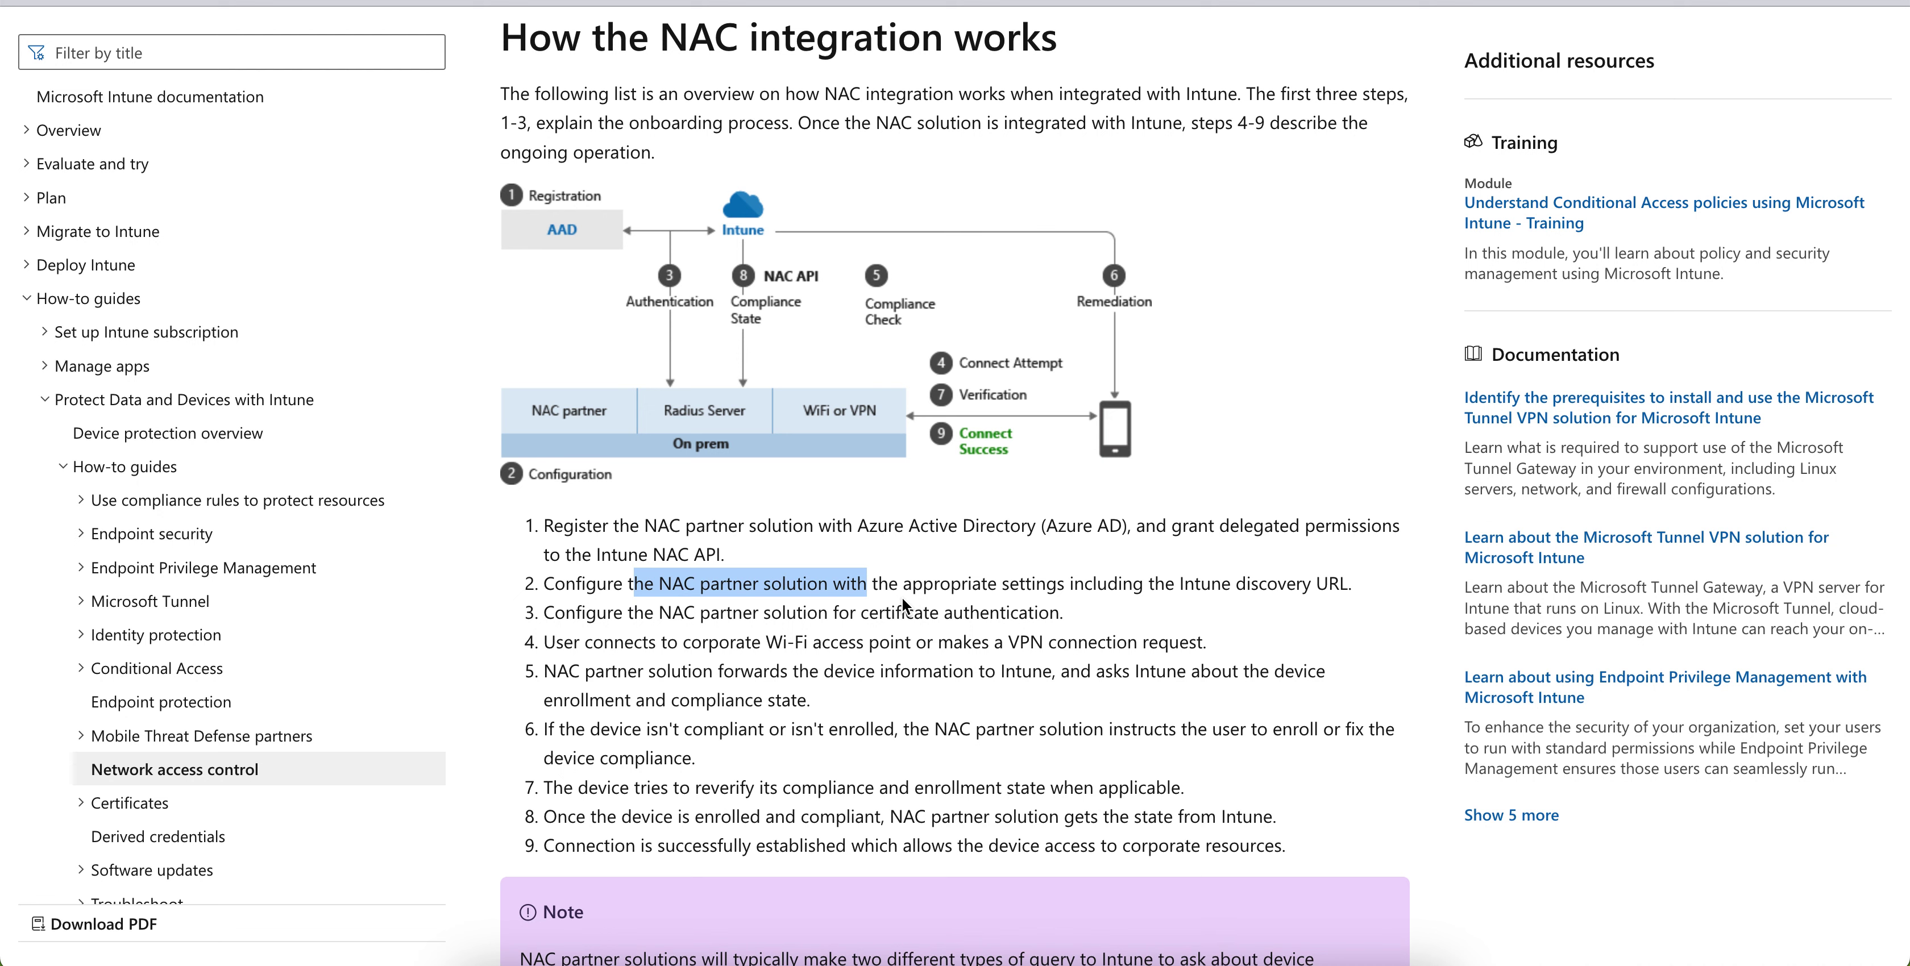
left_click_drag(1371, 588, 989, 579)
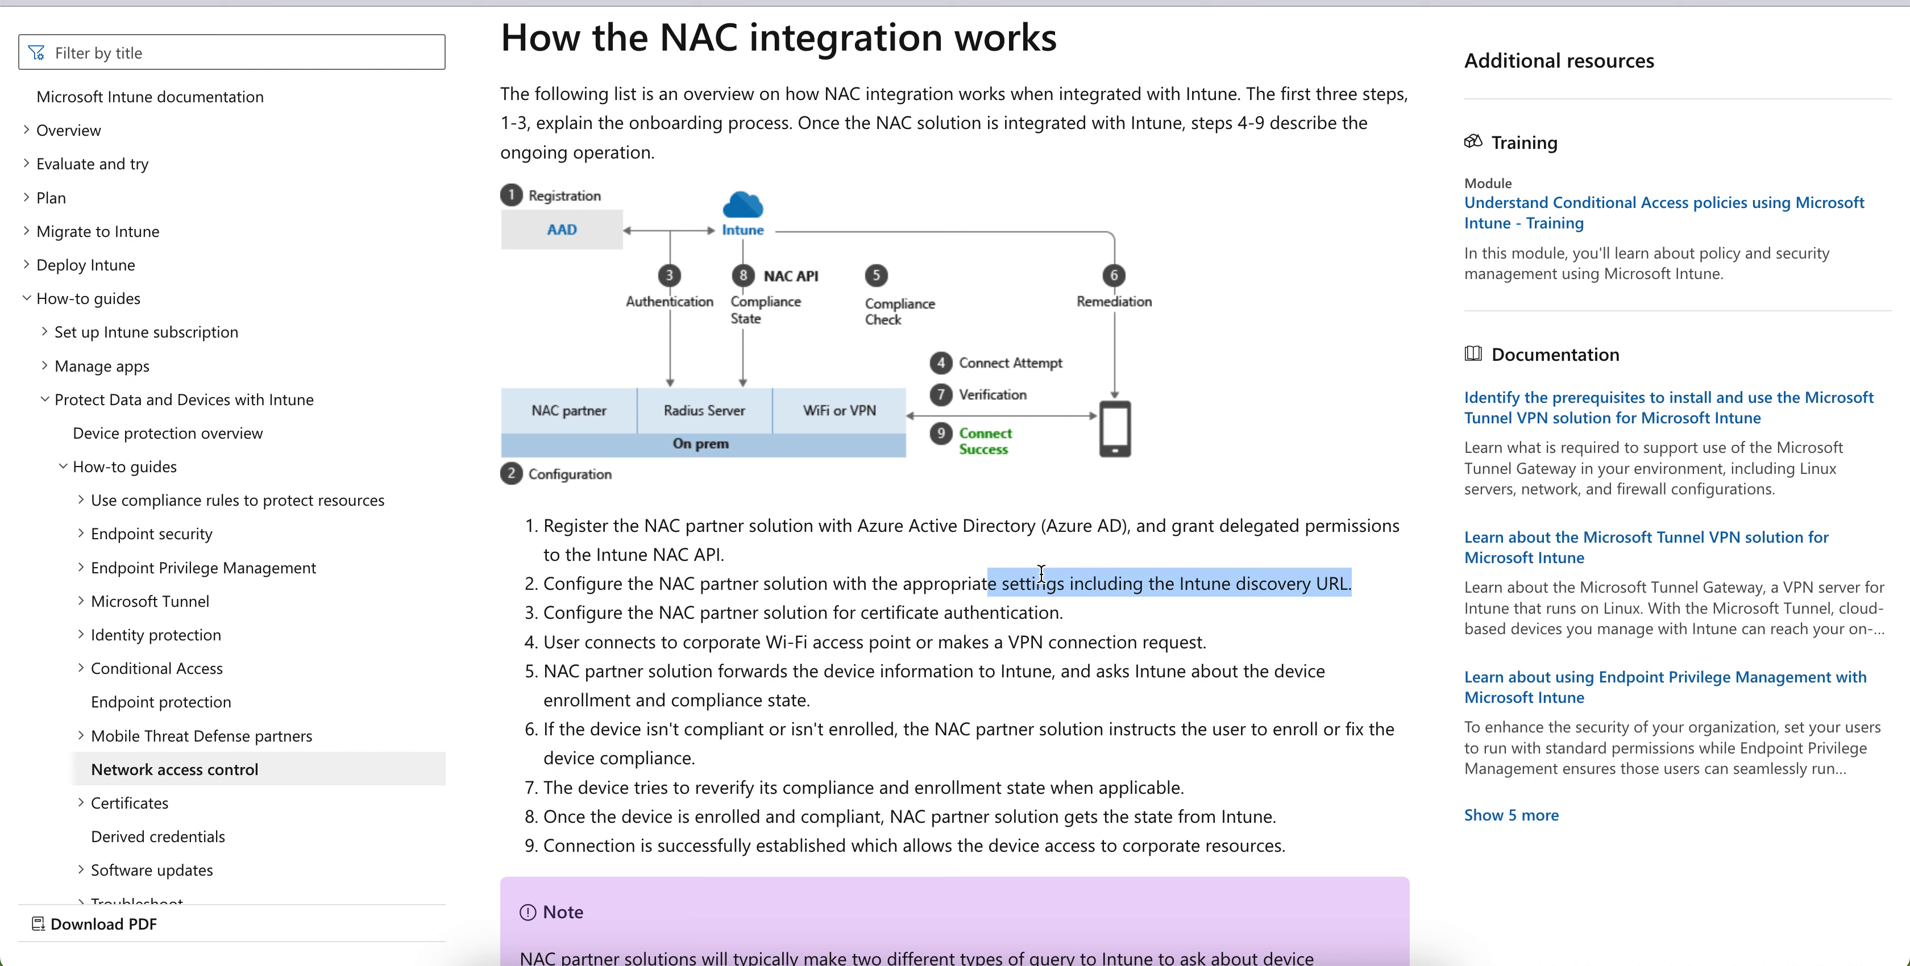
left_click(972, 580)
left_click_drag(684, 583, 889, 580)
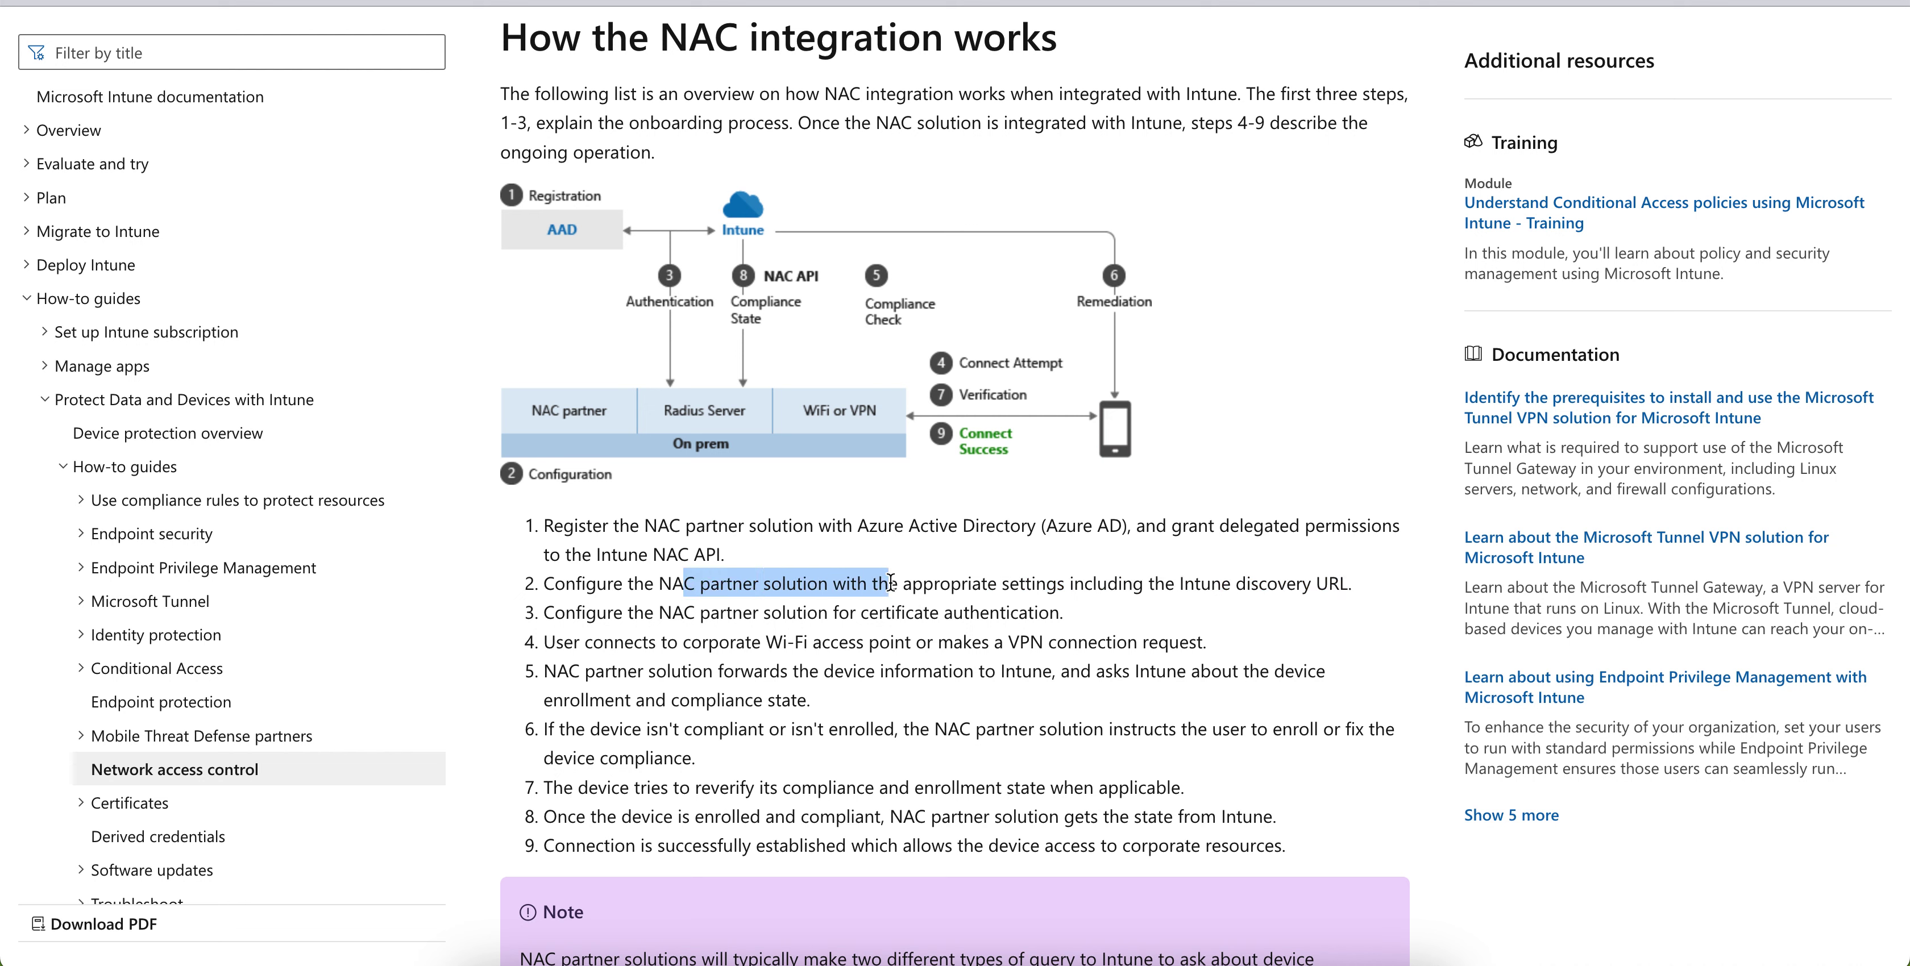
left_click_drag(575, 617, 818, 617)
left_click(1088, 615)
left_click_drag(1087, 615, 801, 613)
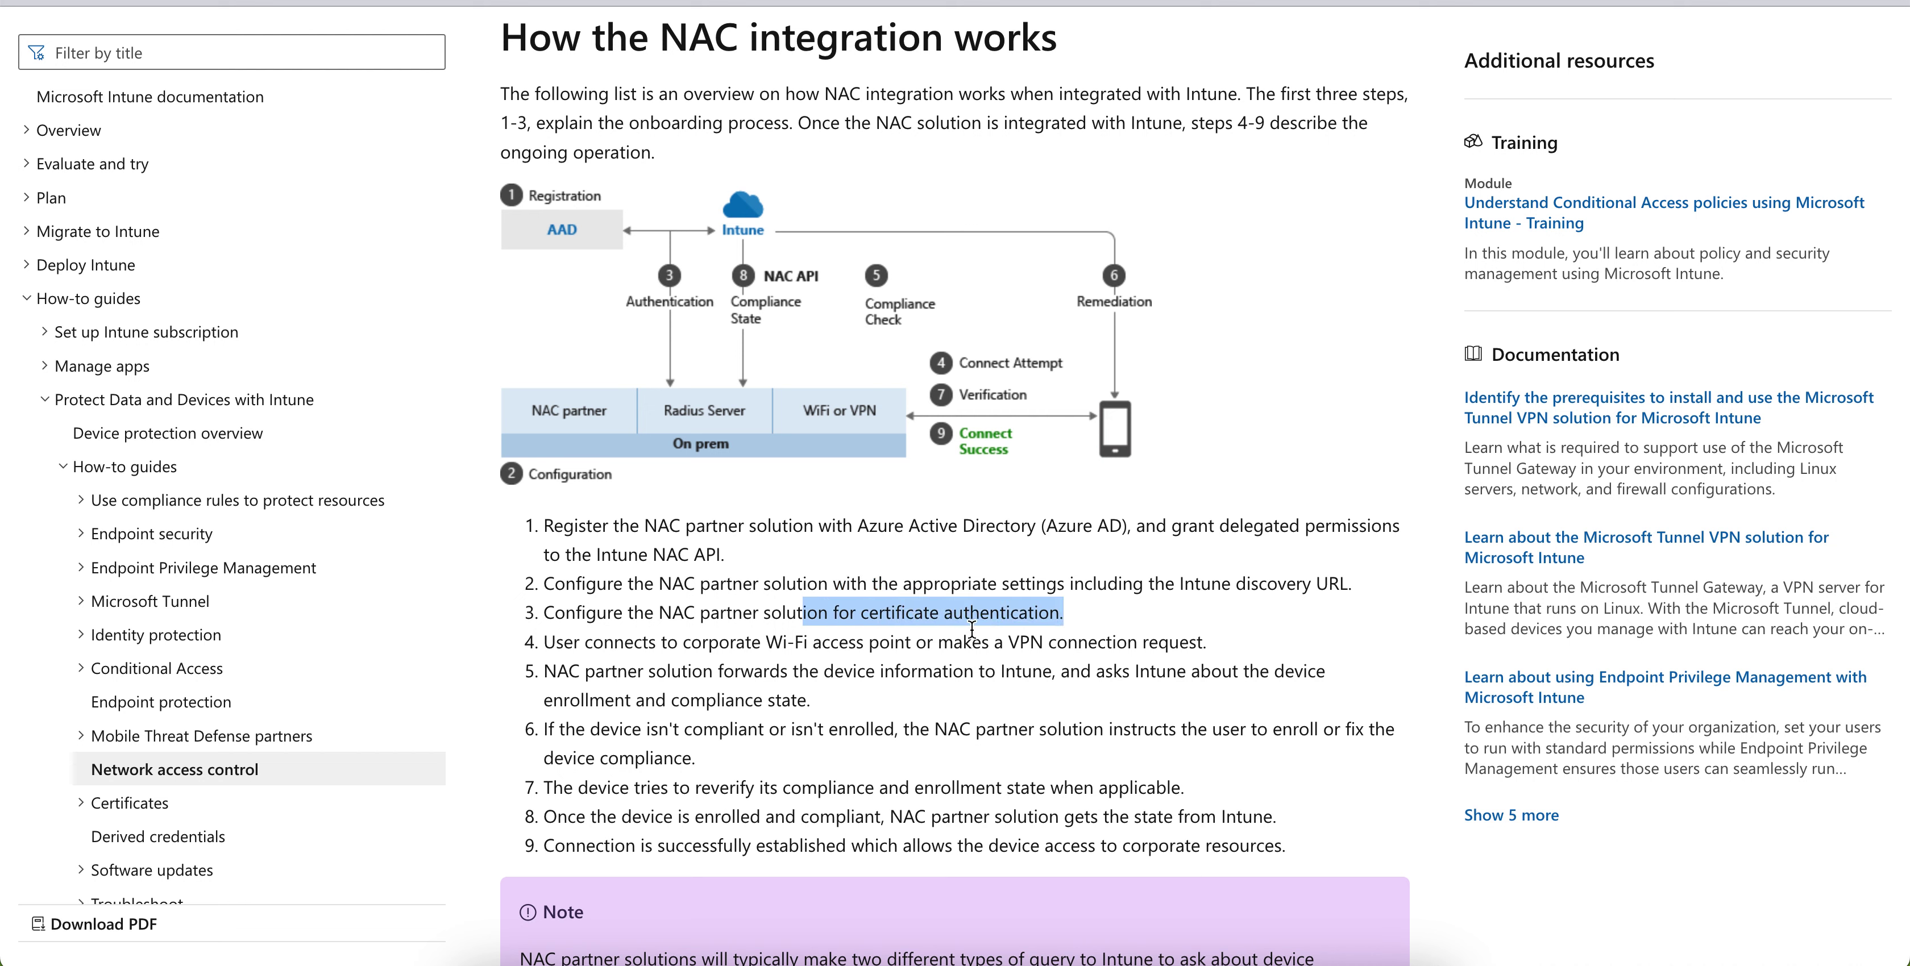
left_click(1075, 616)
left_click_drag(1078, 617, 772, 613)
left_click(880, 615)
left_click_drag(1082, 617, 723, 615)
left_click(958, 617)
left_click_drag(1092, 614, 801, 612)
left_click(593, 643)
left_click_drag(593, 644, 784, 643)
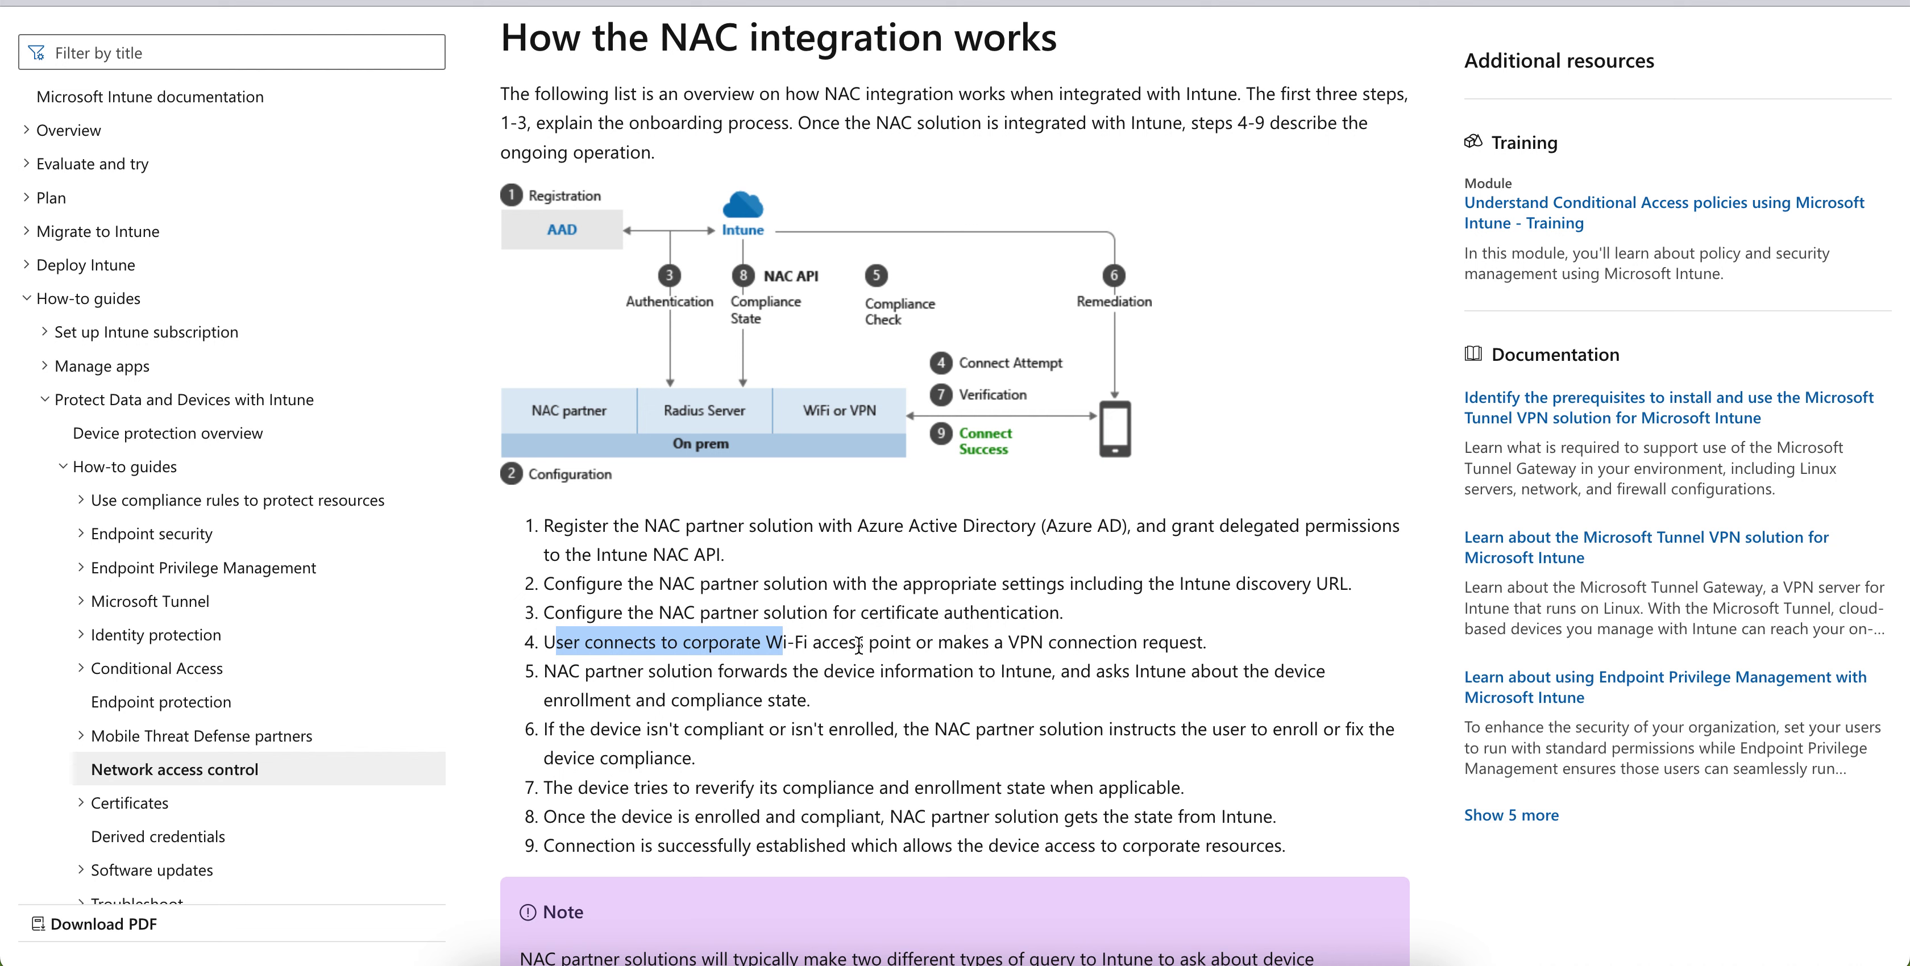
left_click(858, 645)
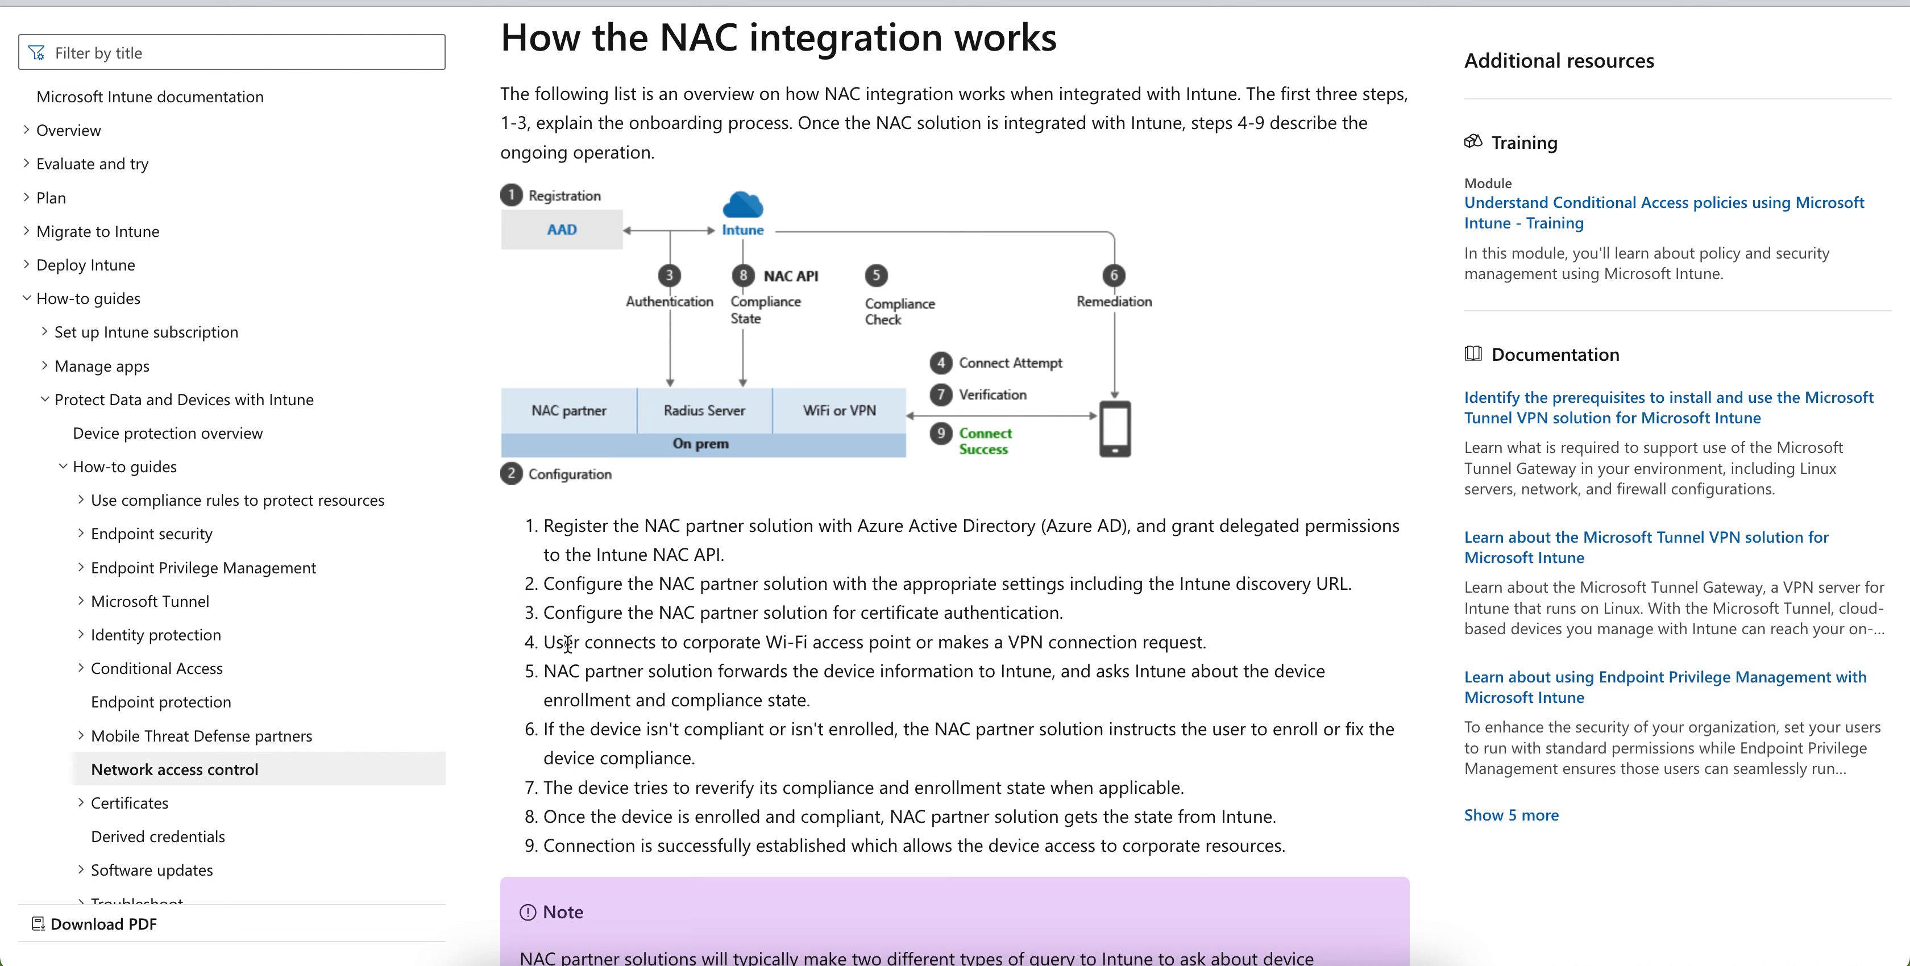
left_click(568, 529)
left_click(565, 528)
mouse_move(565, 528)
left_mouse_down()
mouse_move(749, 556)
mouse_move(580, 530)
mouse_move(577, 545)
left_mouse_up()
left_click(753, 554)
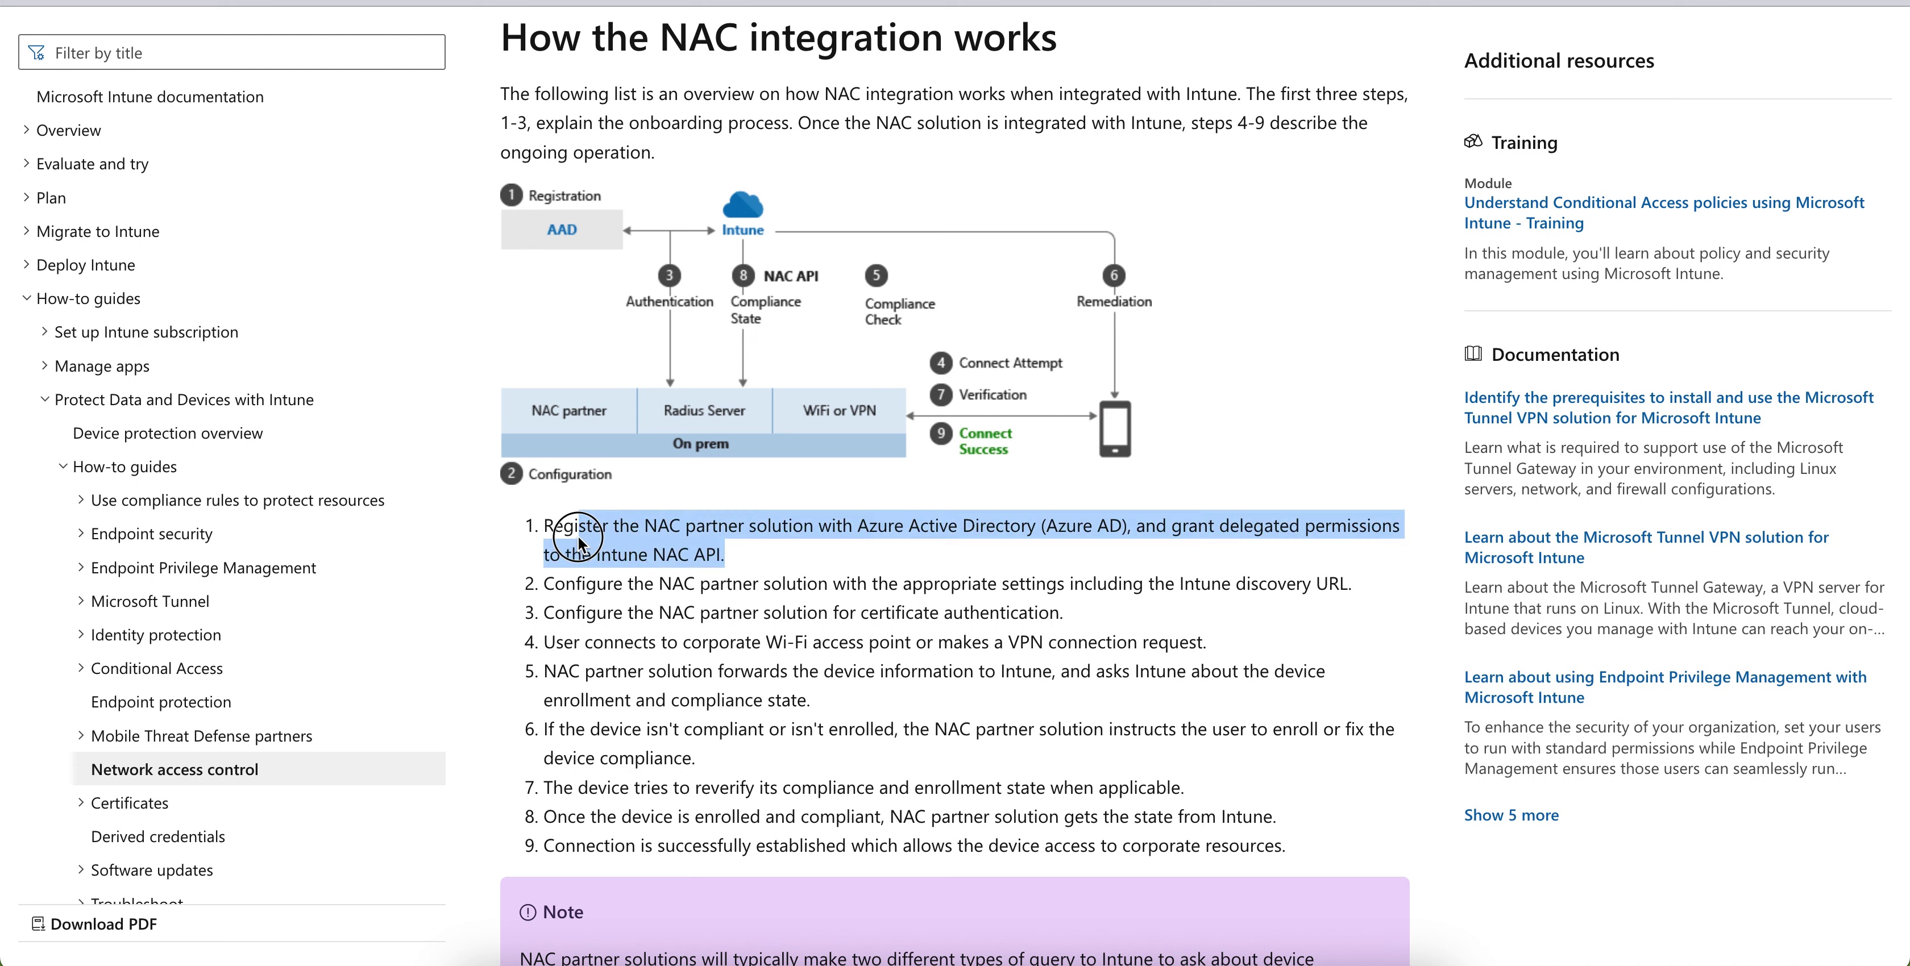
left_click(733, 547)
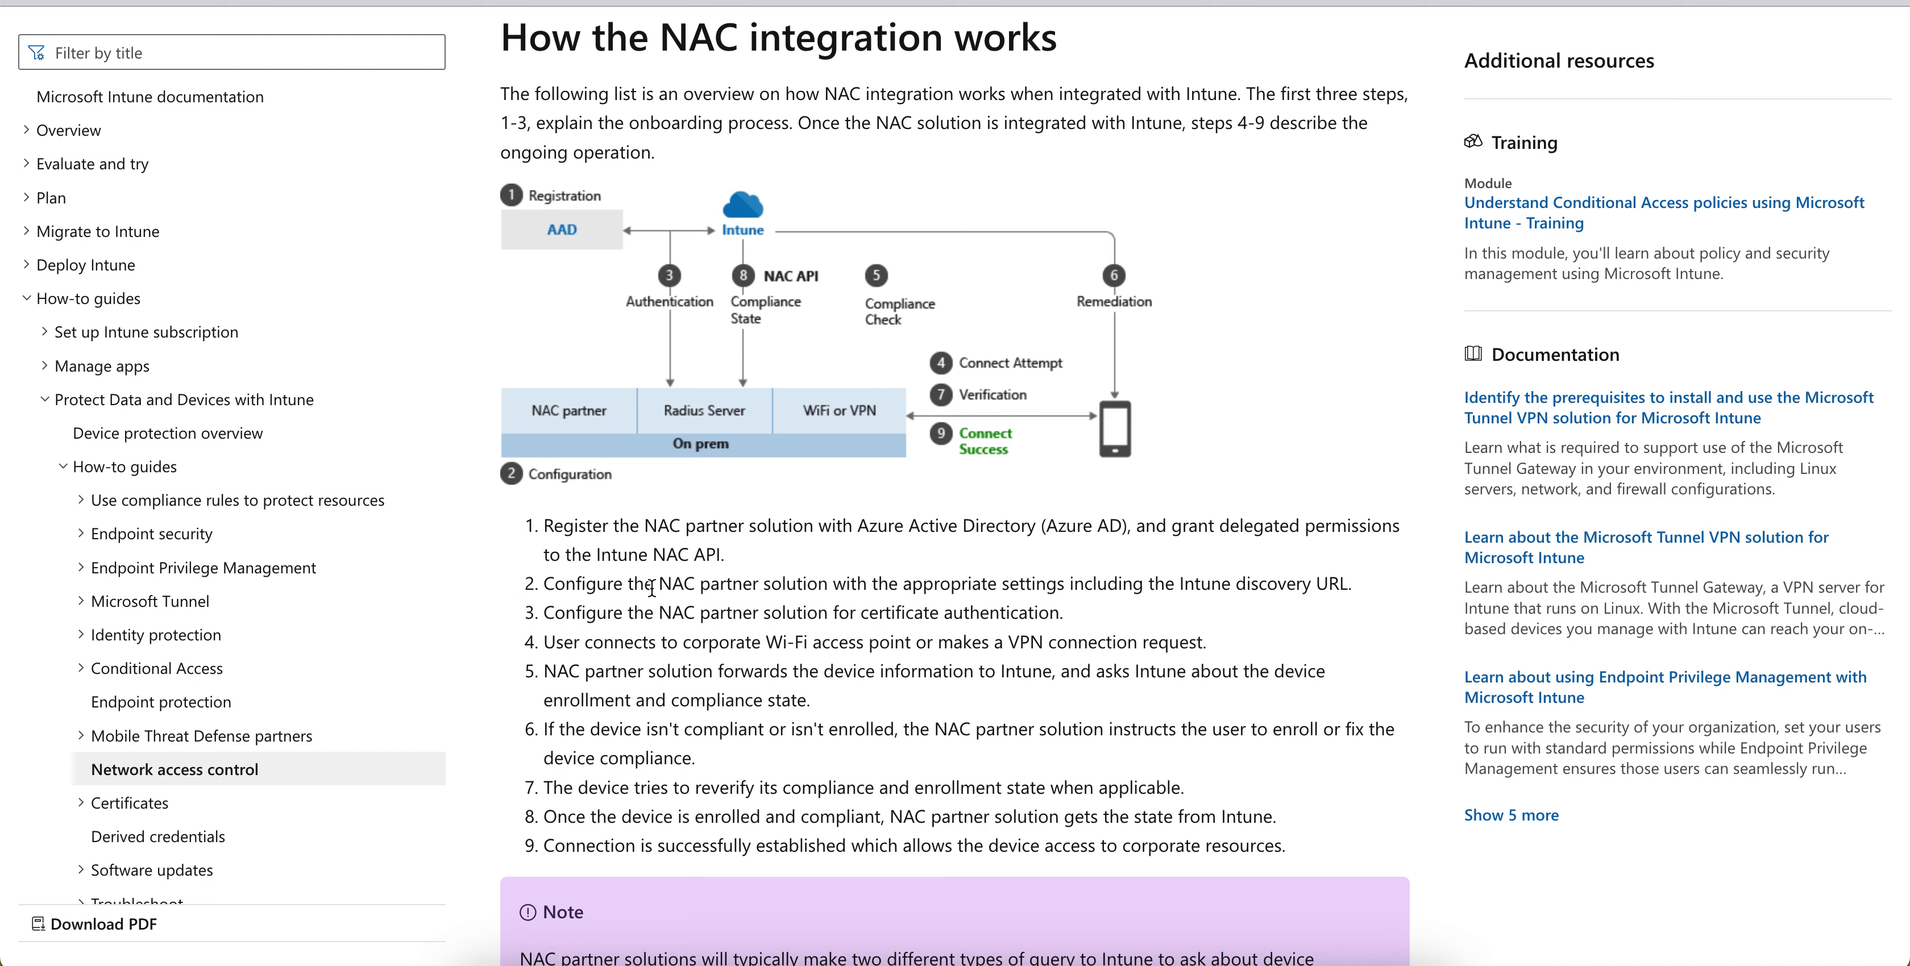
left_click_drag(599, 588, 1047, 586)
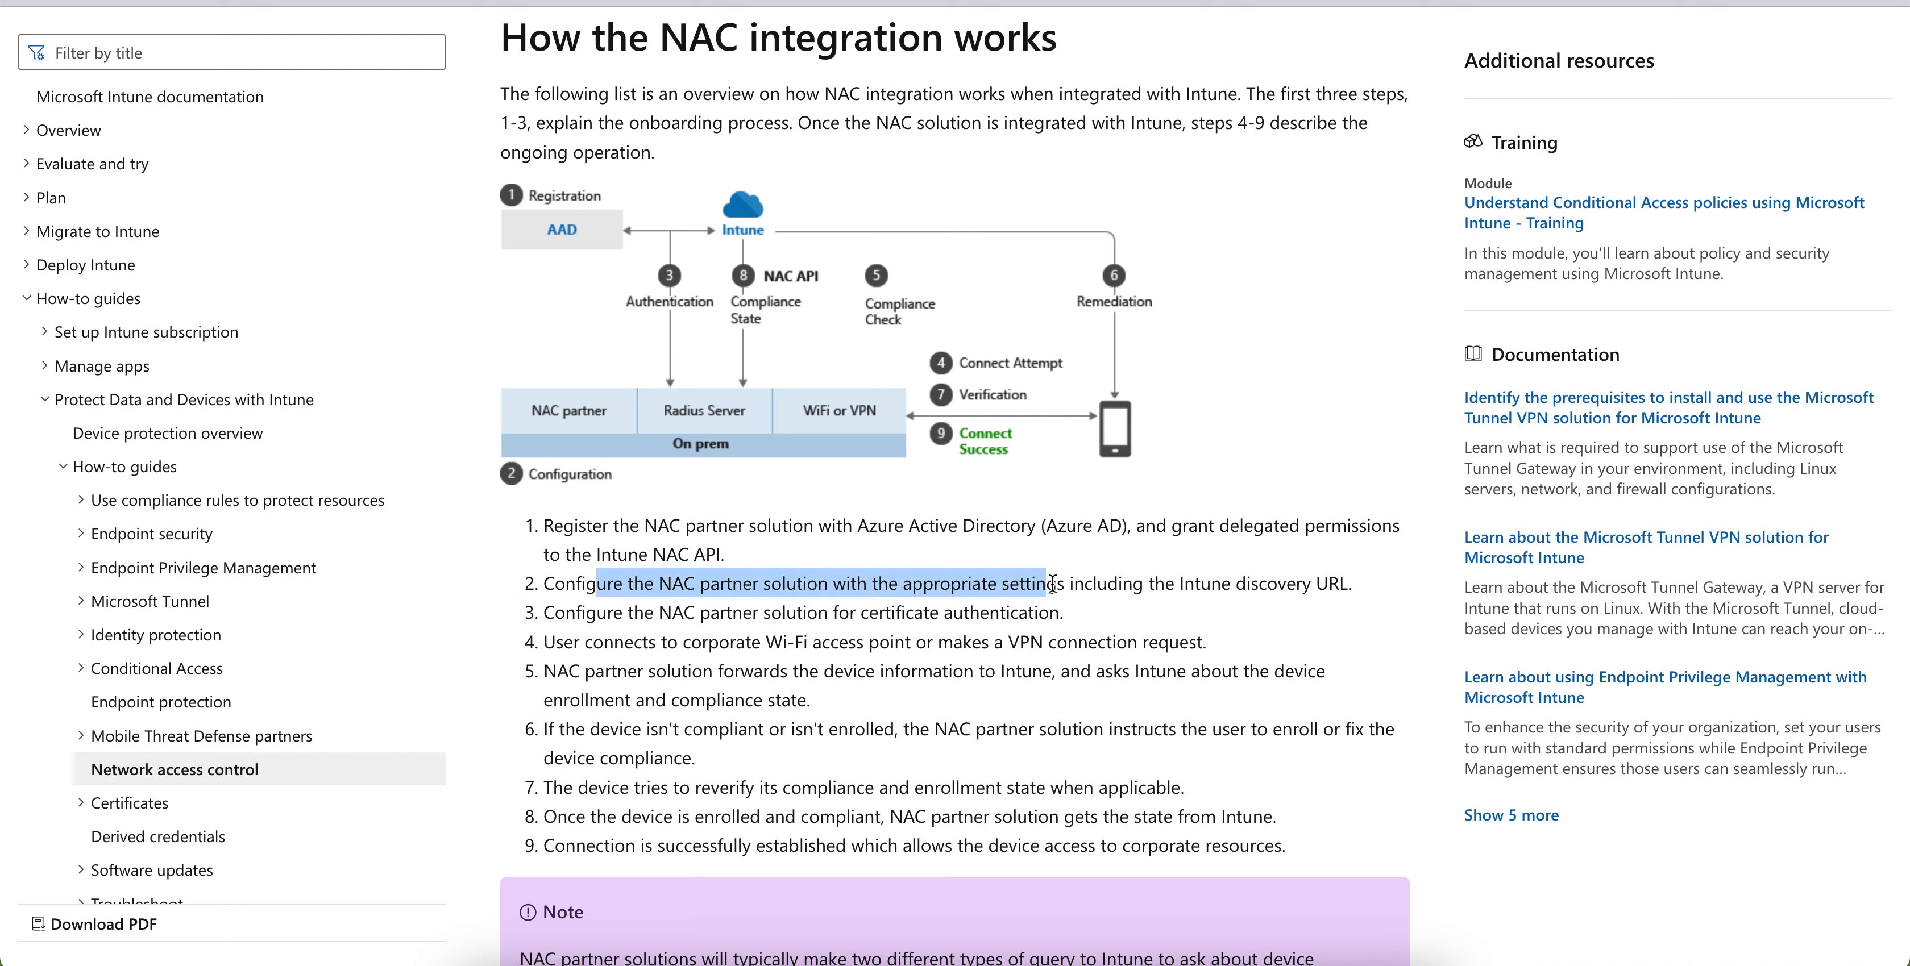
left_click(1102, 586)
left_click_drag(1391, 585, 1175, 583)
left_click_drag(1080, 616, 794, 615)
left_click(733, 615)
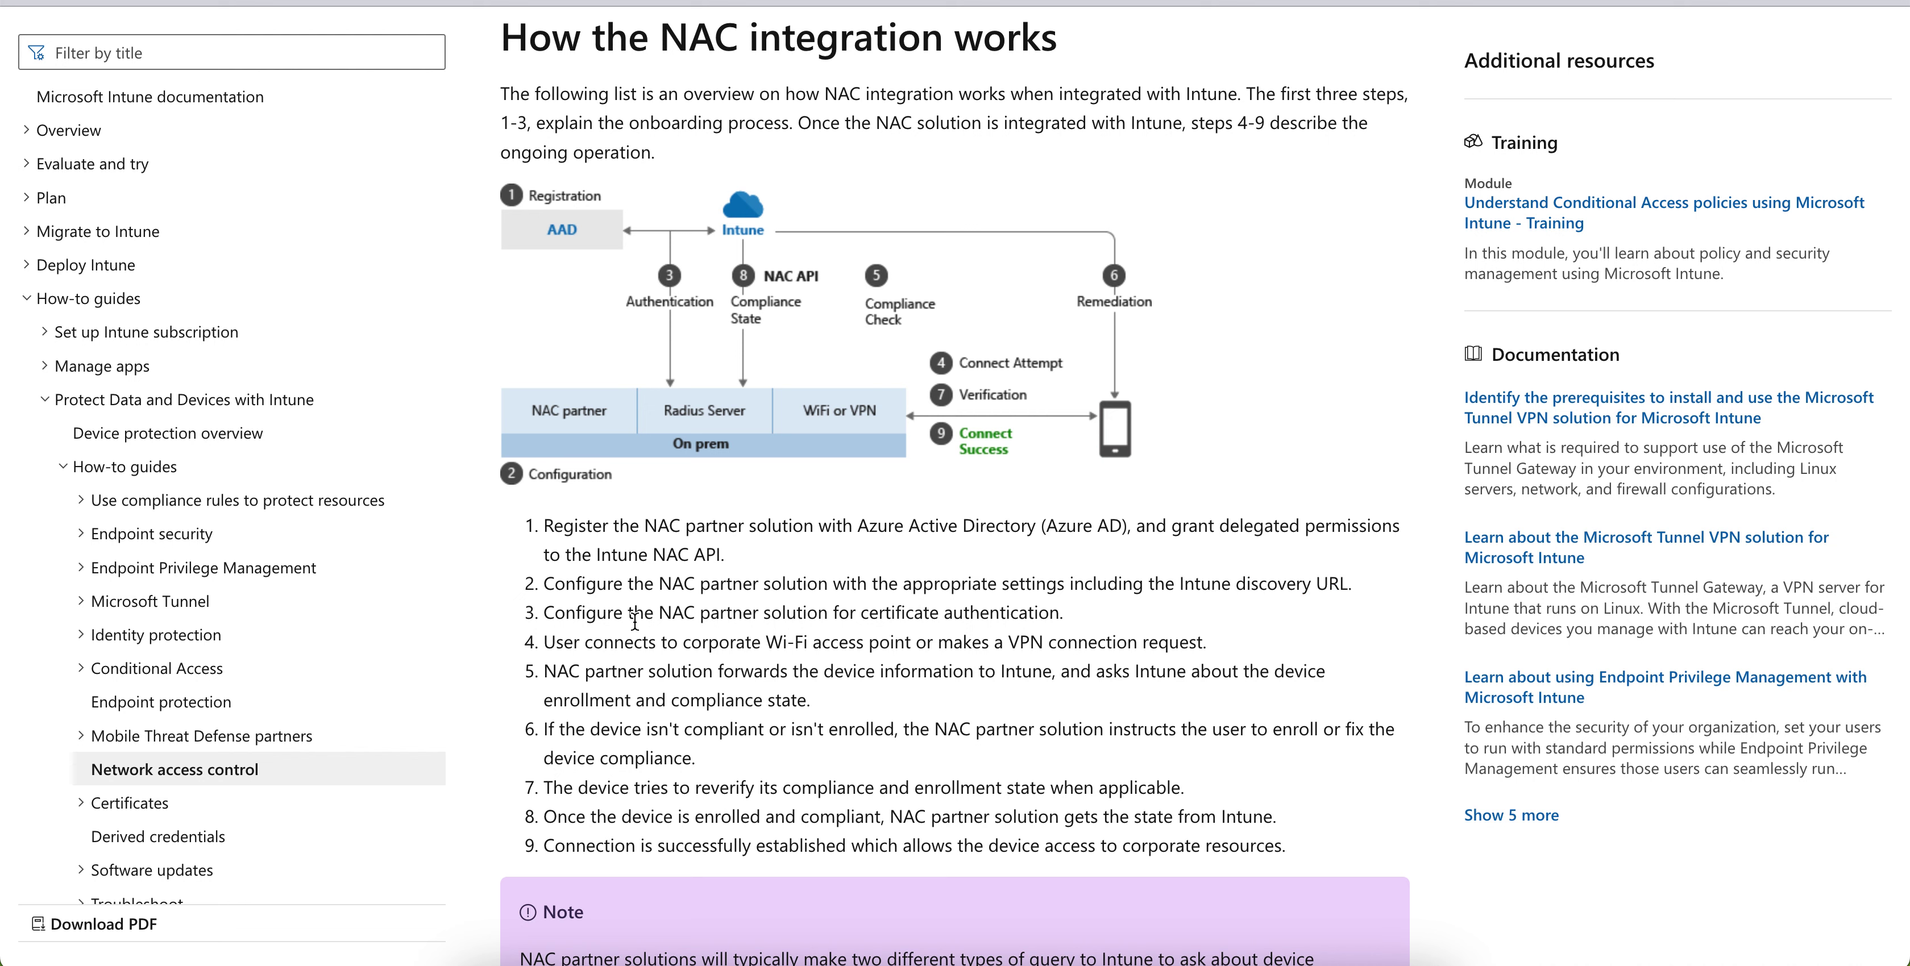
left_click_drag(563, 615, 1067, 613)
left_click_drag(1073, 615, 833, 615)
left_click_drag(566, 645, 690, 644)
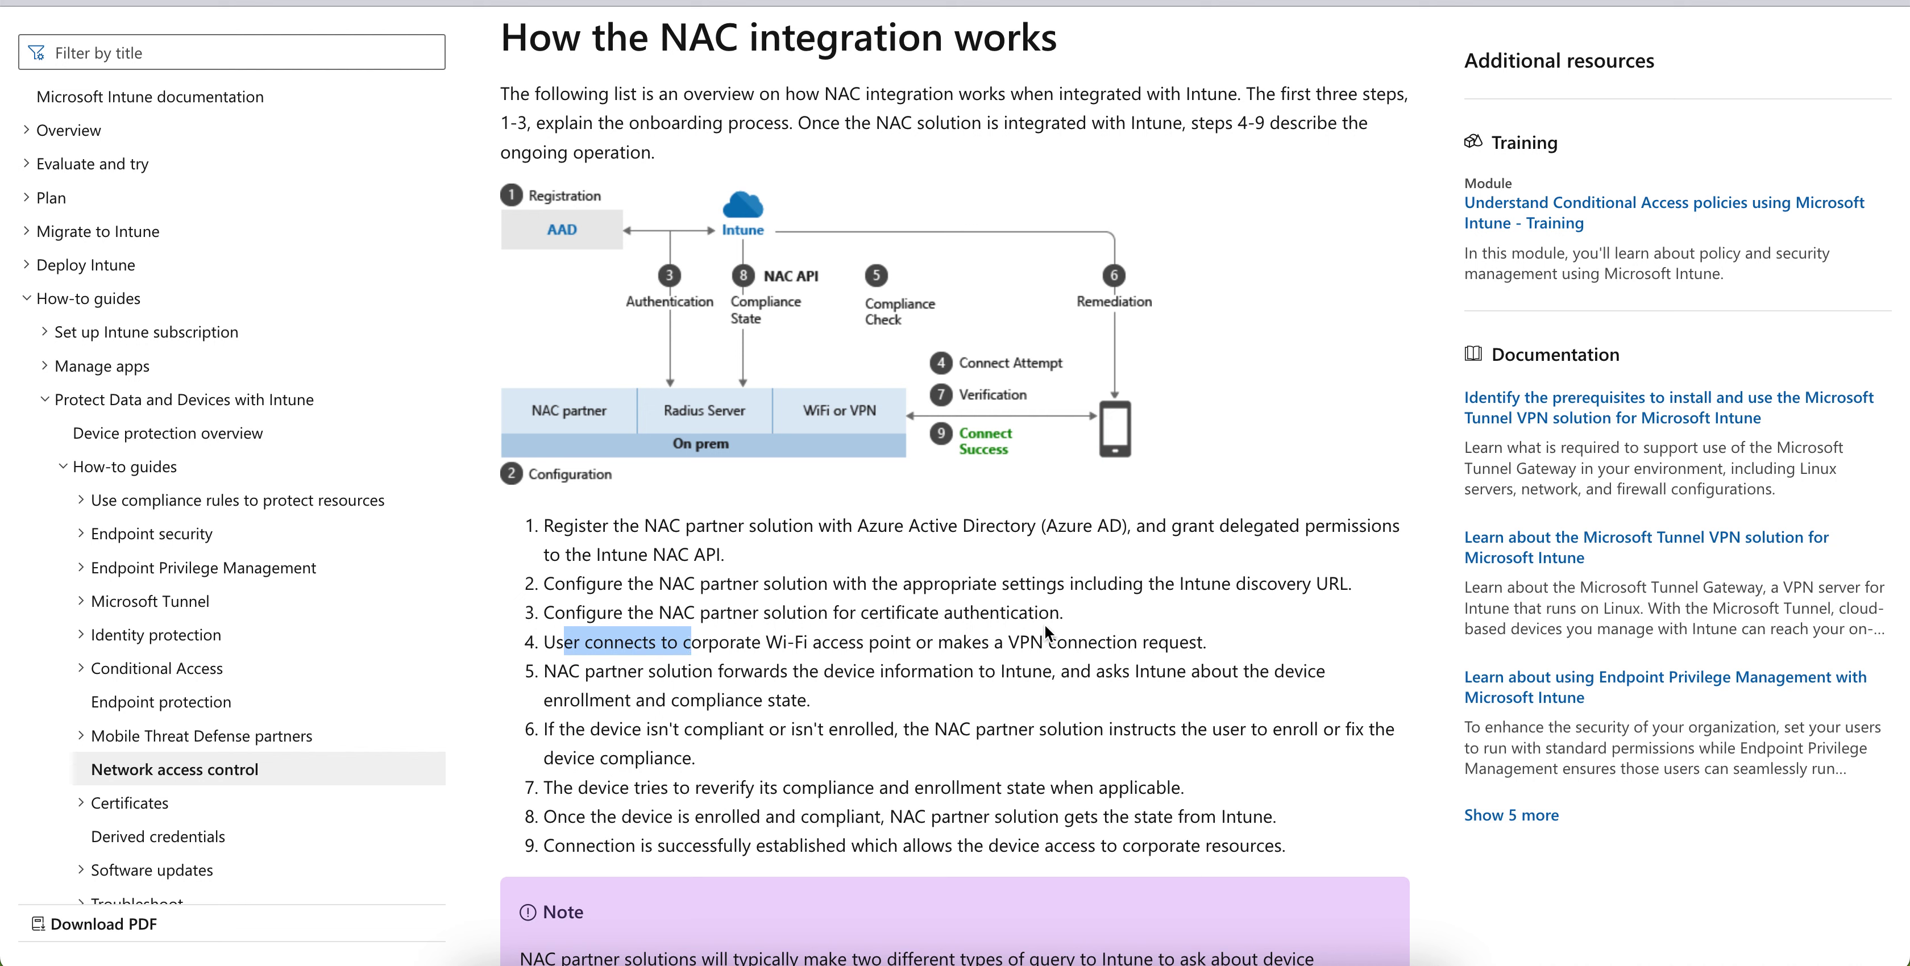
left_click_drag(1209, 645, 992, 645)
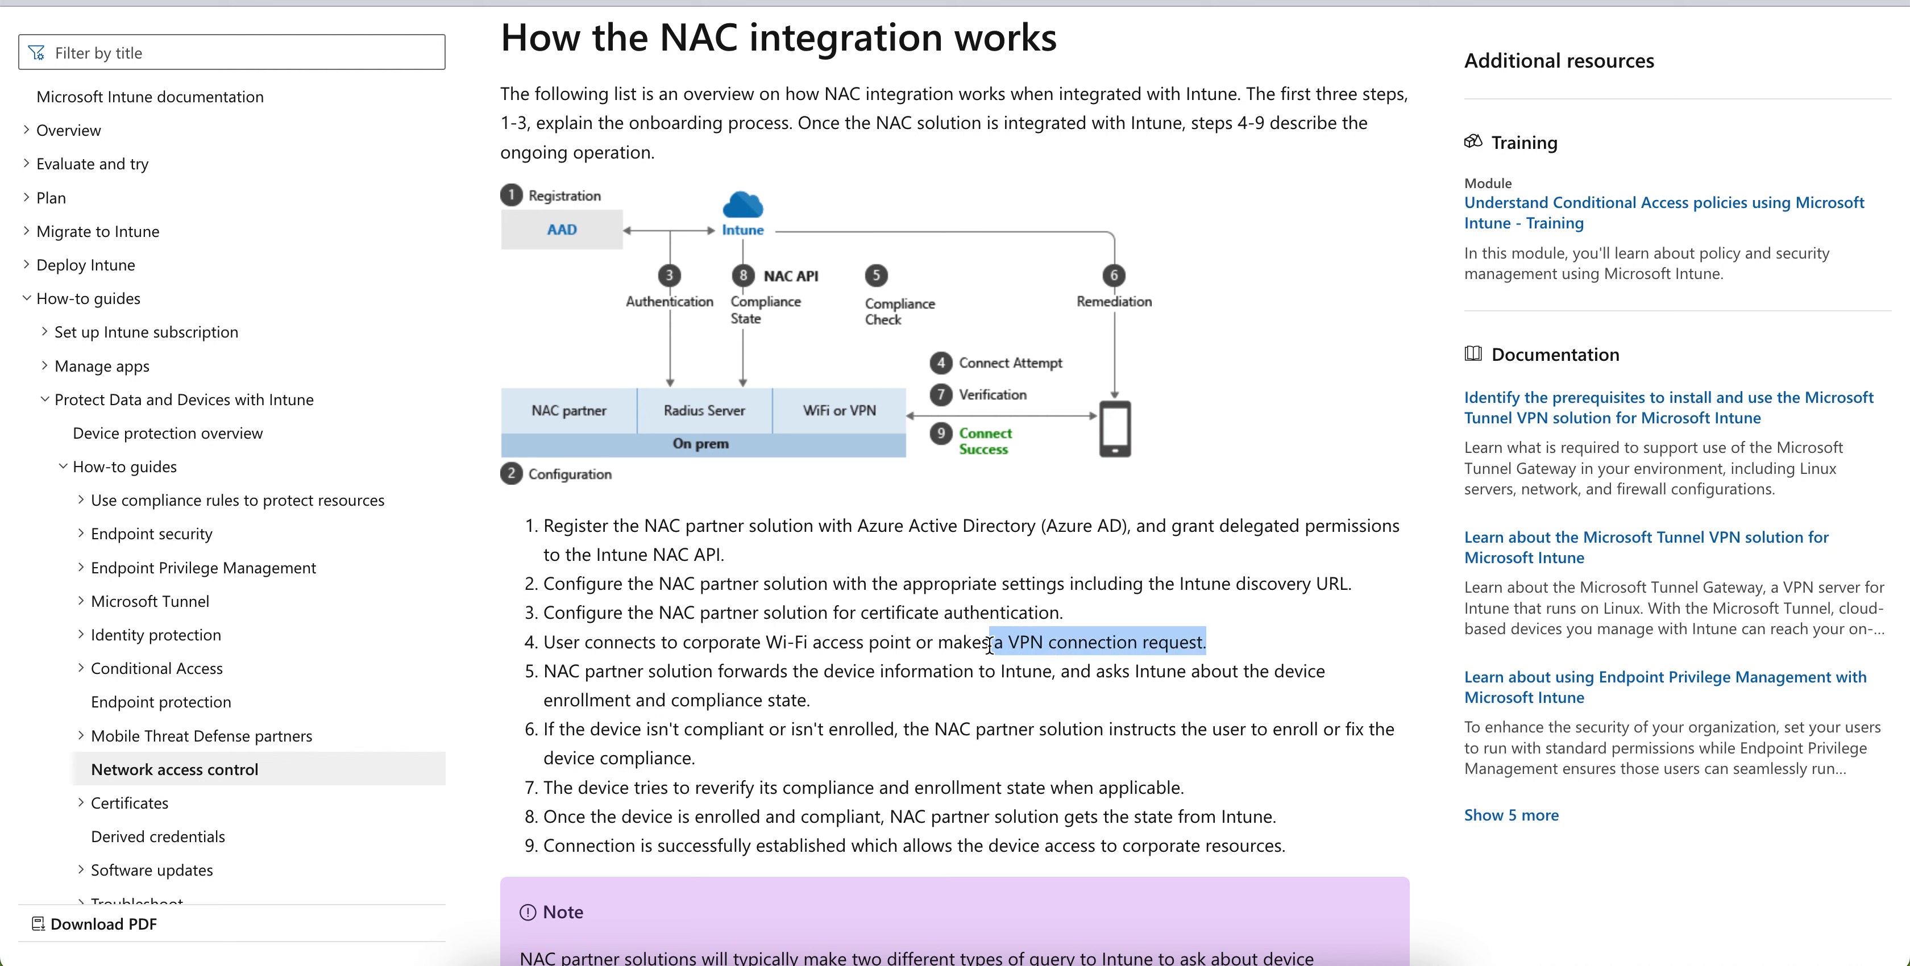
left_click(567, 676)
left_click_drag(567, 676, 686, 676)
left_click(1249, 378)
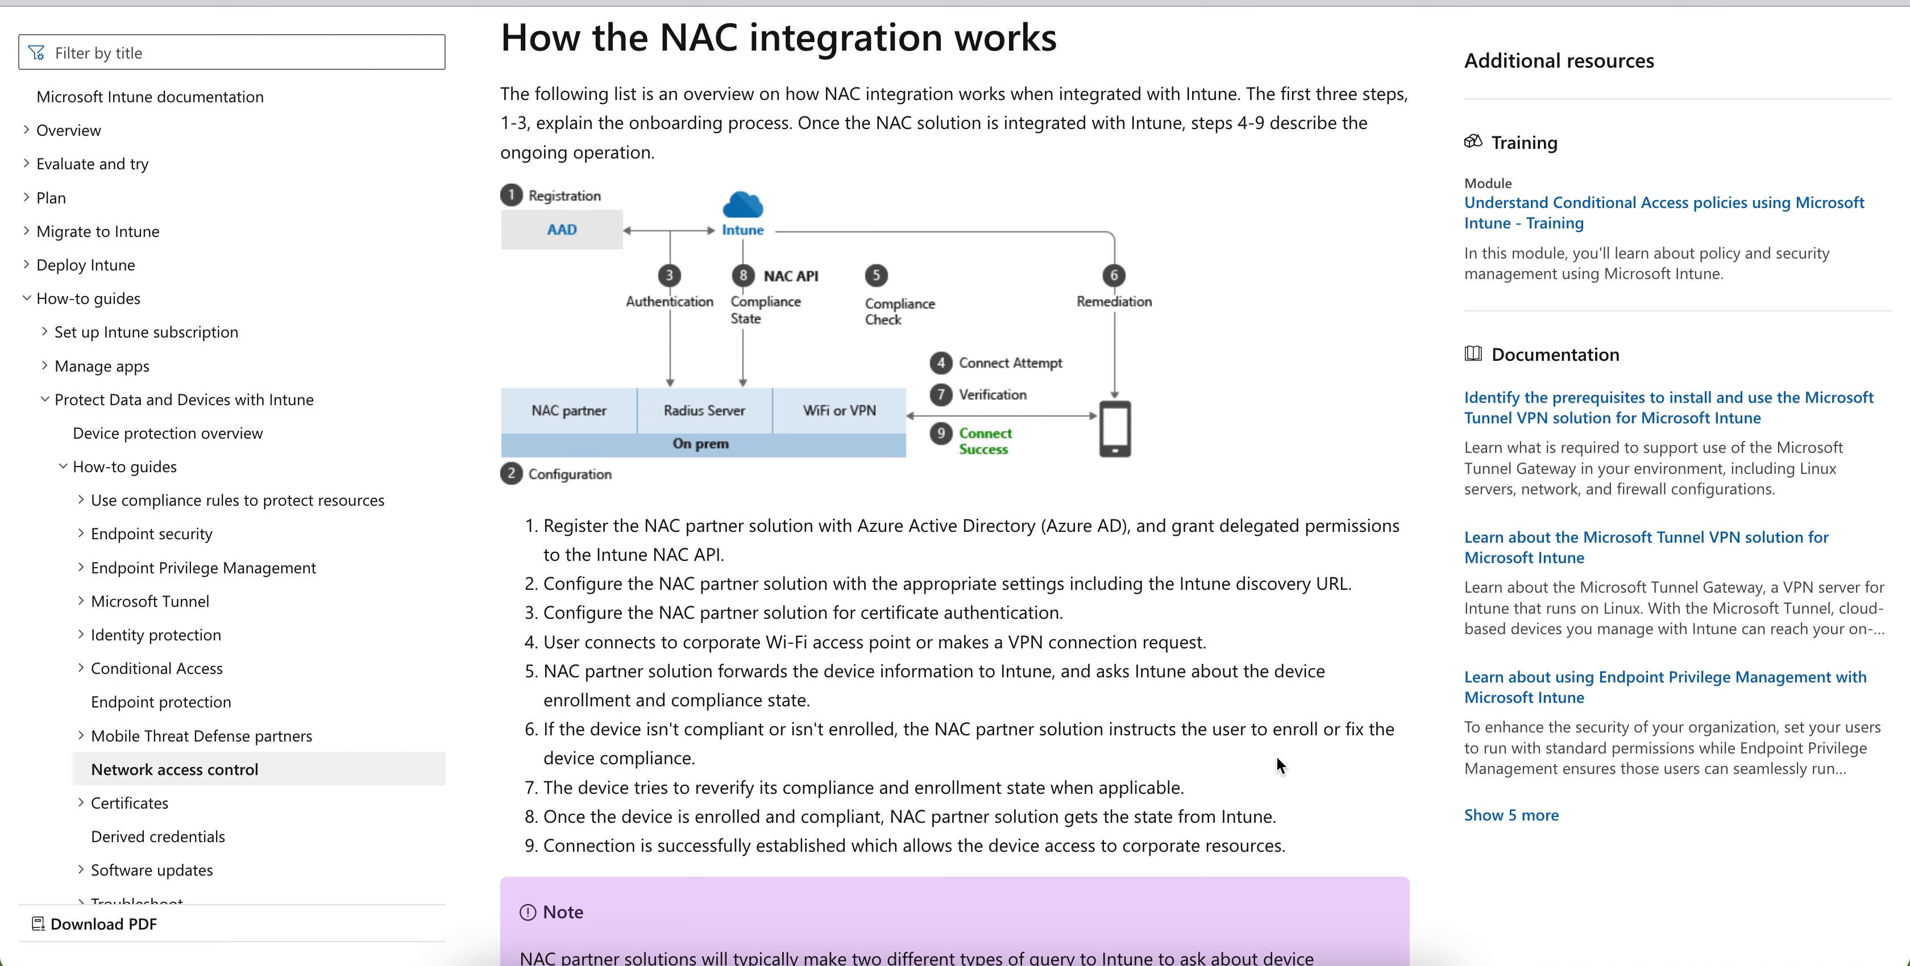
- Scroll to integration steps 8–9 and highlight their closing lines about resource access
scroll(1277, 759, "down", 2)
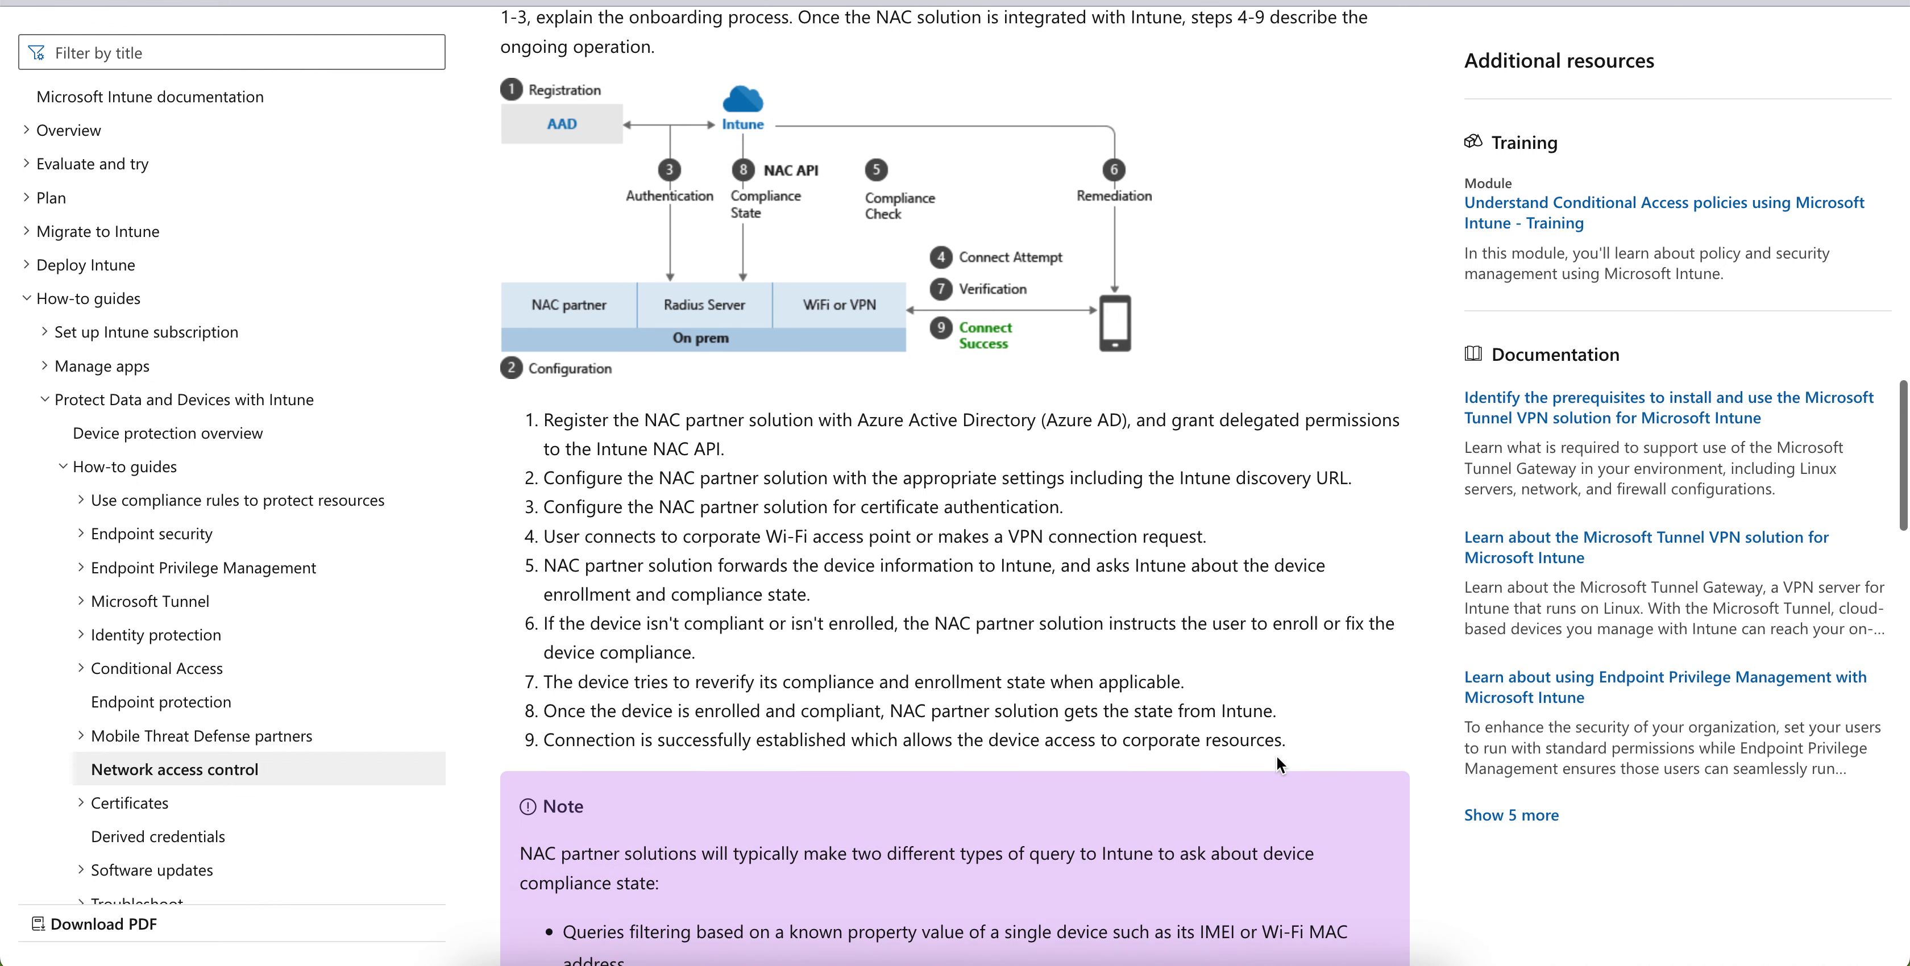
scroll(1276, 755, "down", 1)
left_click_drag(800, 639, 1024, 639)
left_click_drag(1318, 647, 1028, 640)
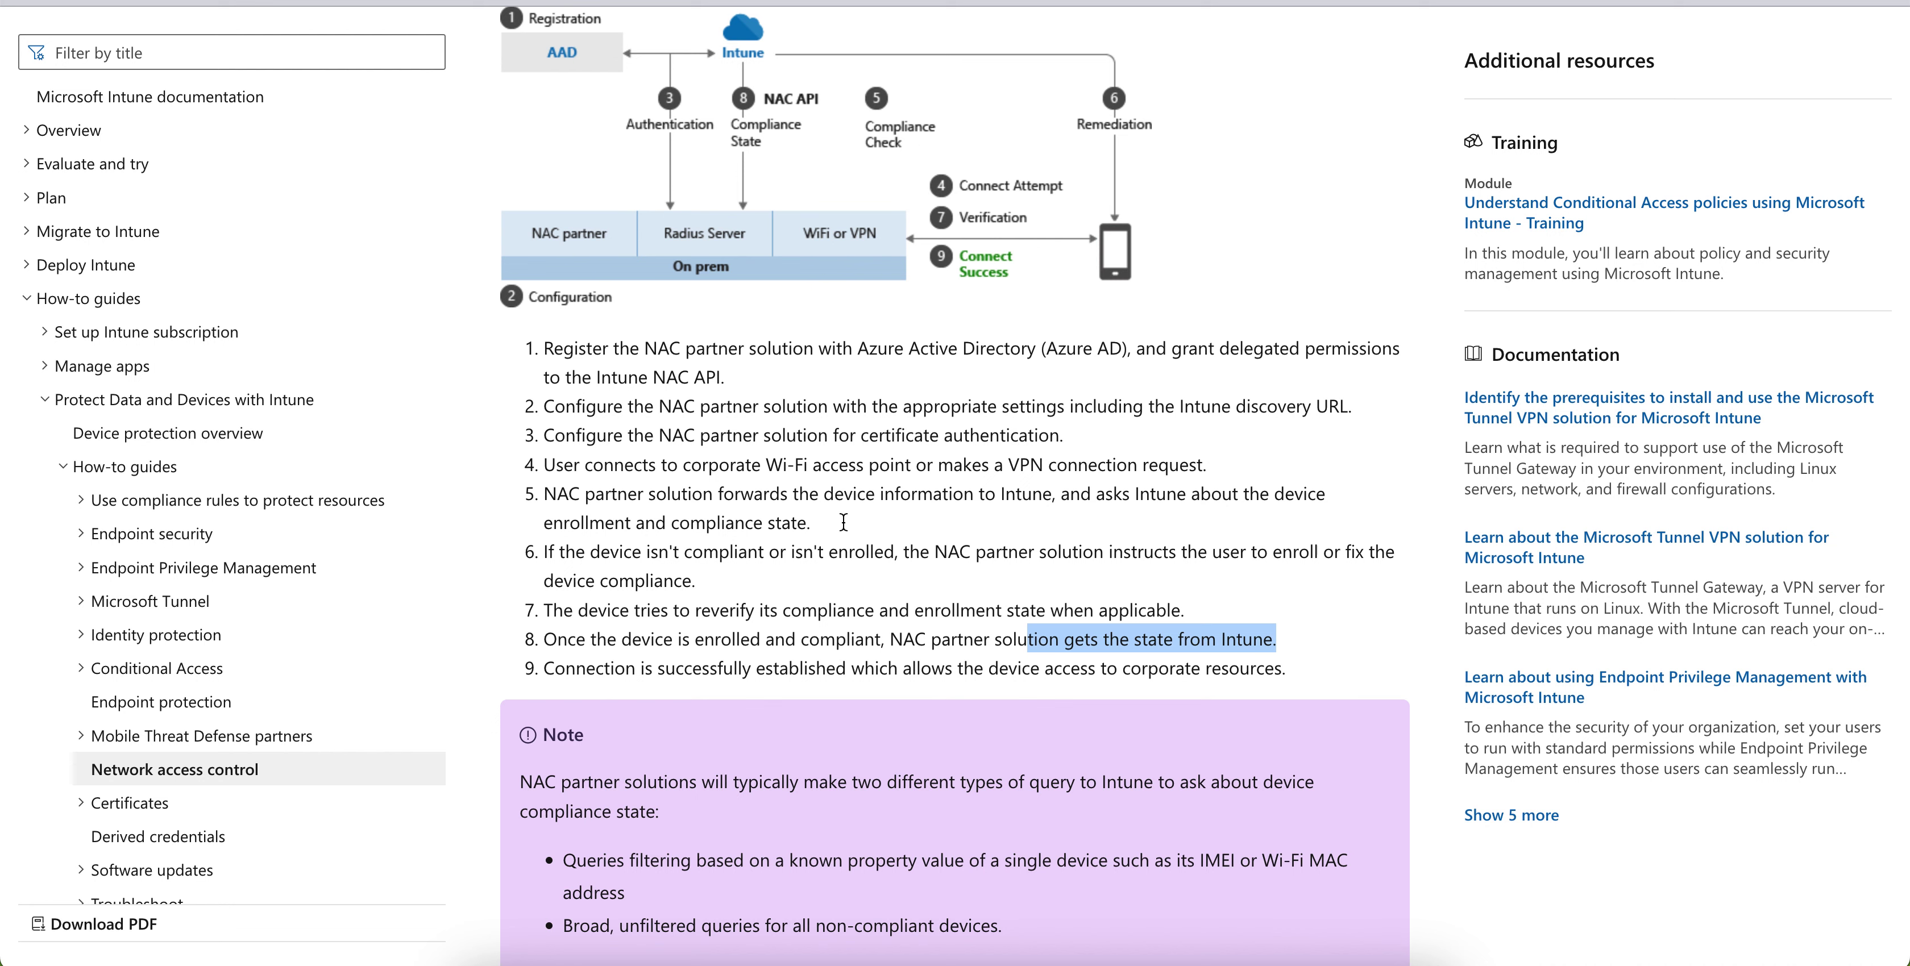
left_click_drag(668, 674, 1015, 672)
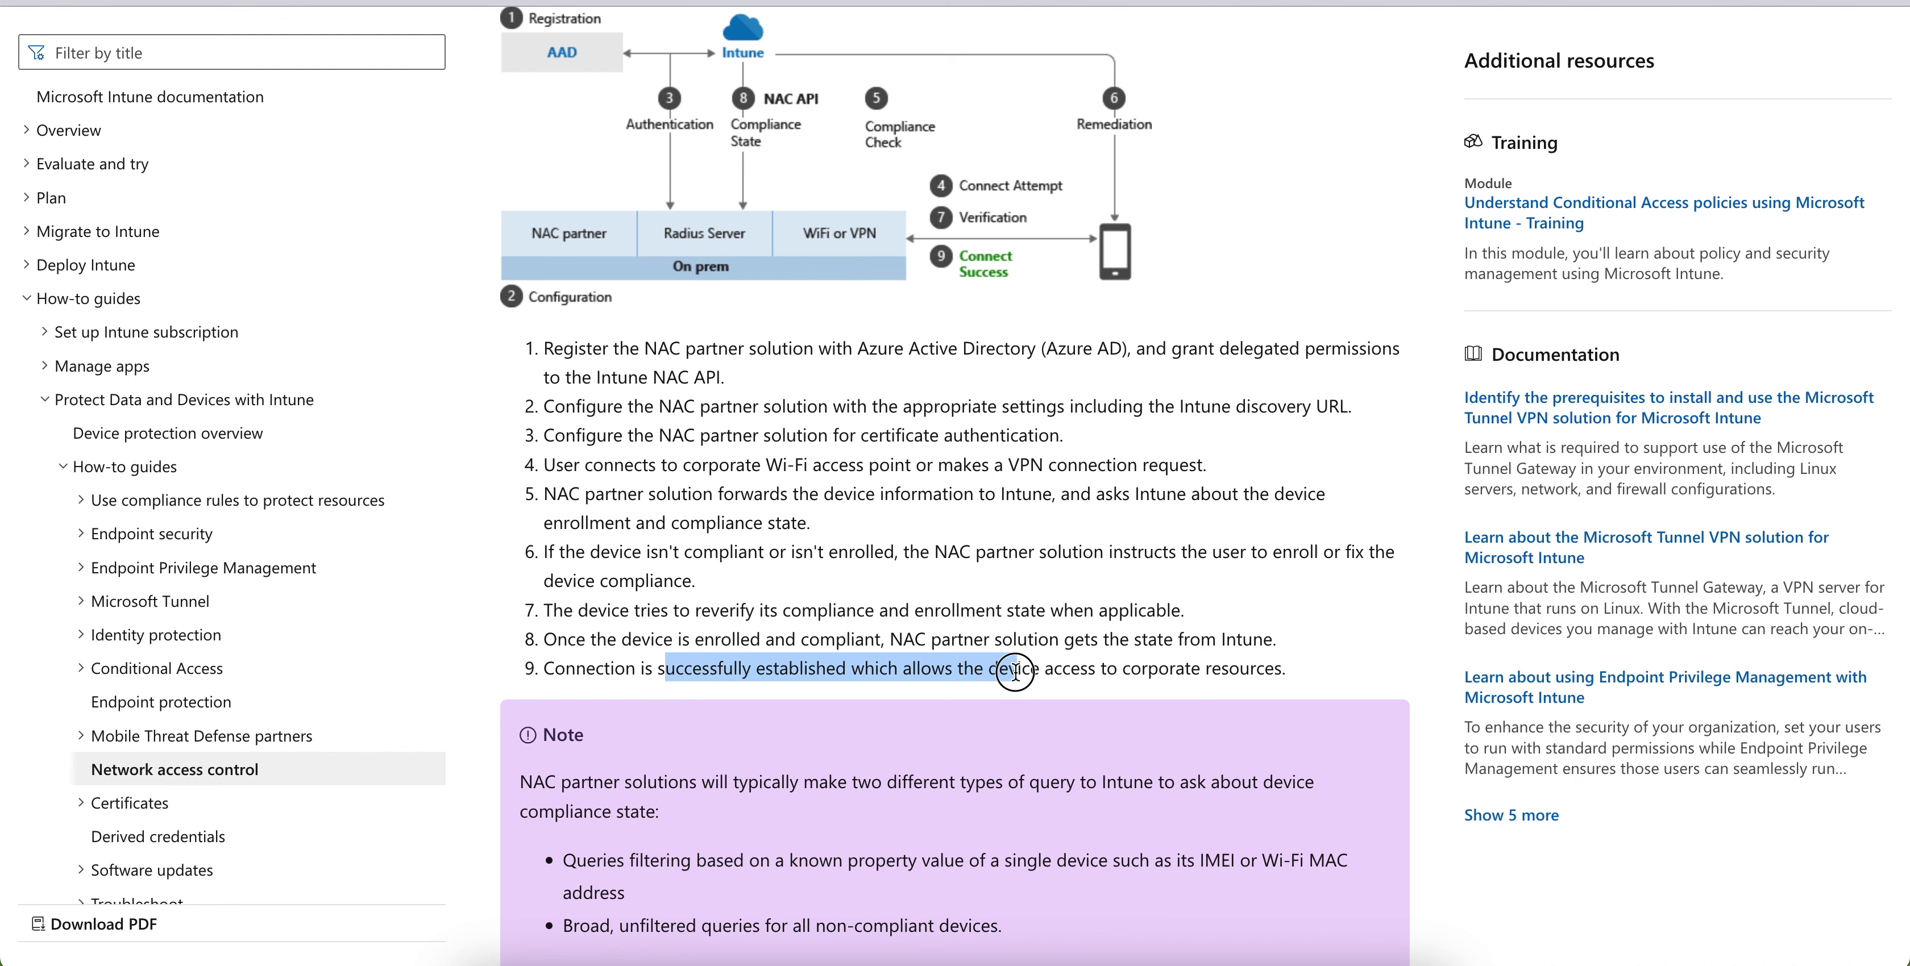
left_click(1277, 668)
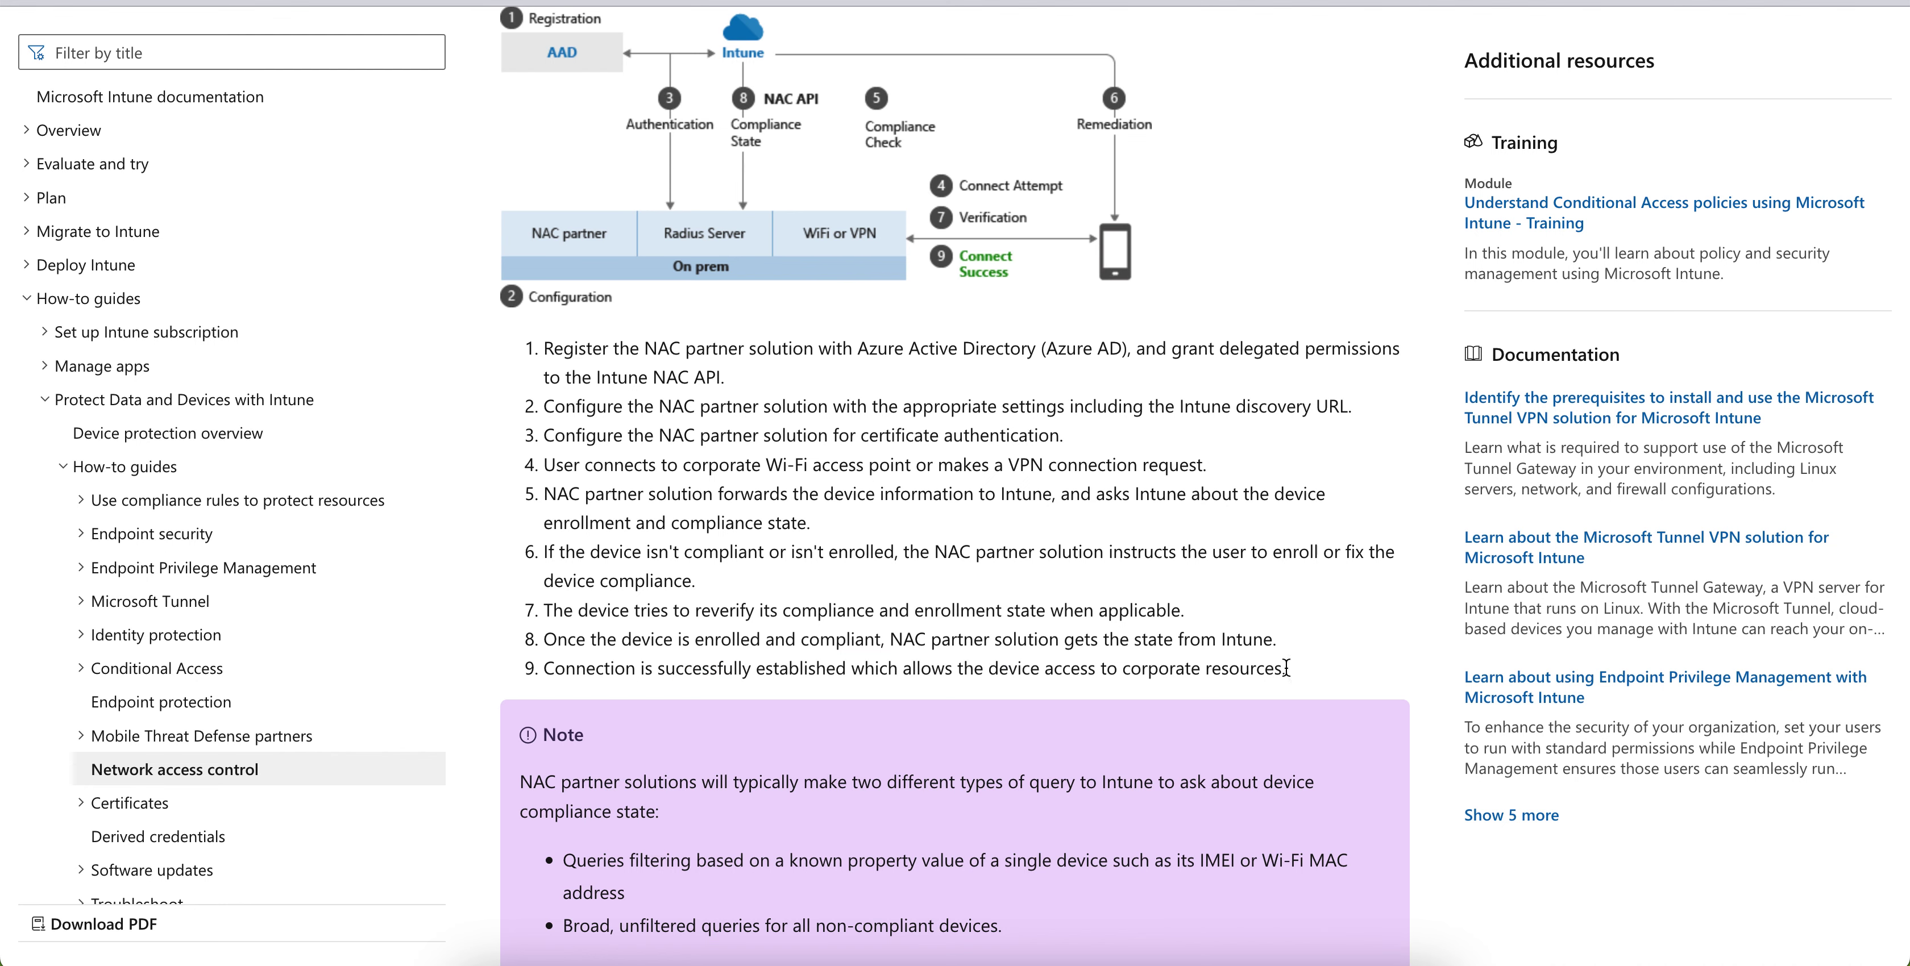
left_click_drag(1281, 669, 1010, 666)
- Highlight the Note box's IMEI/Wi-Fi MAC and broad-query examples, scrolling on to Enable NAC
scroll(1336, 447, "down", 5)
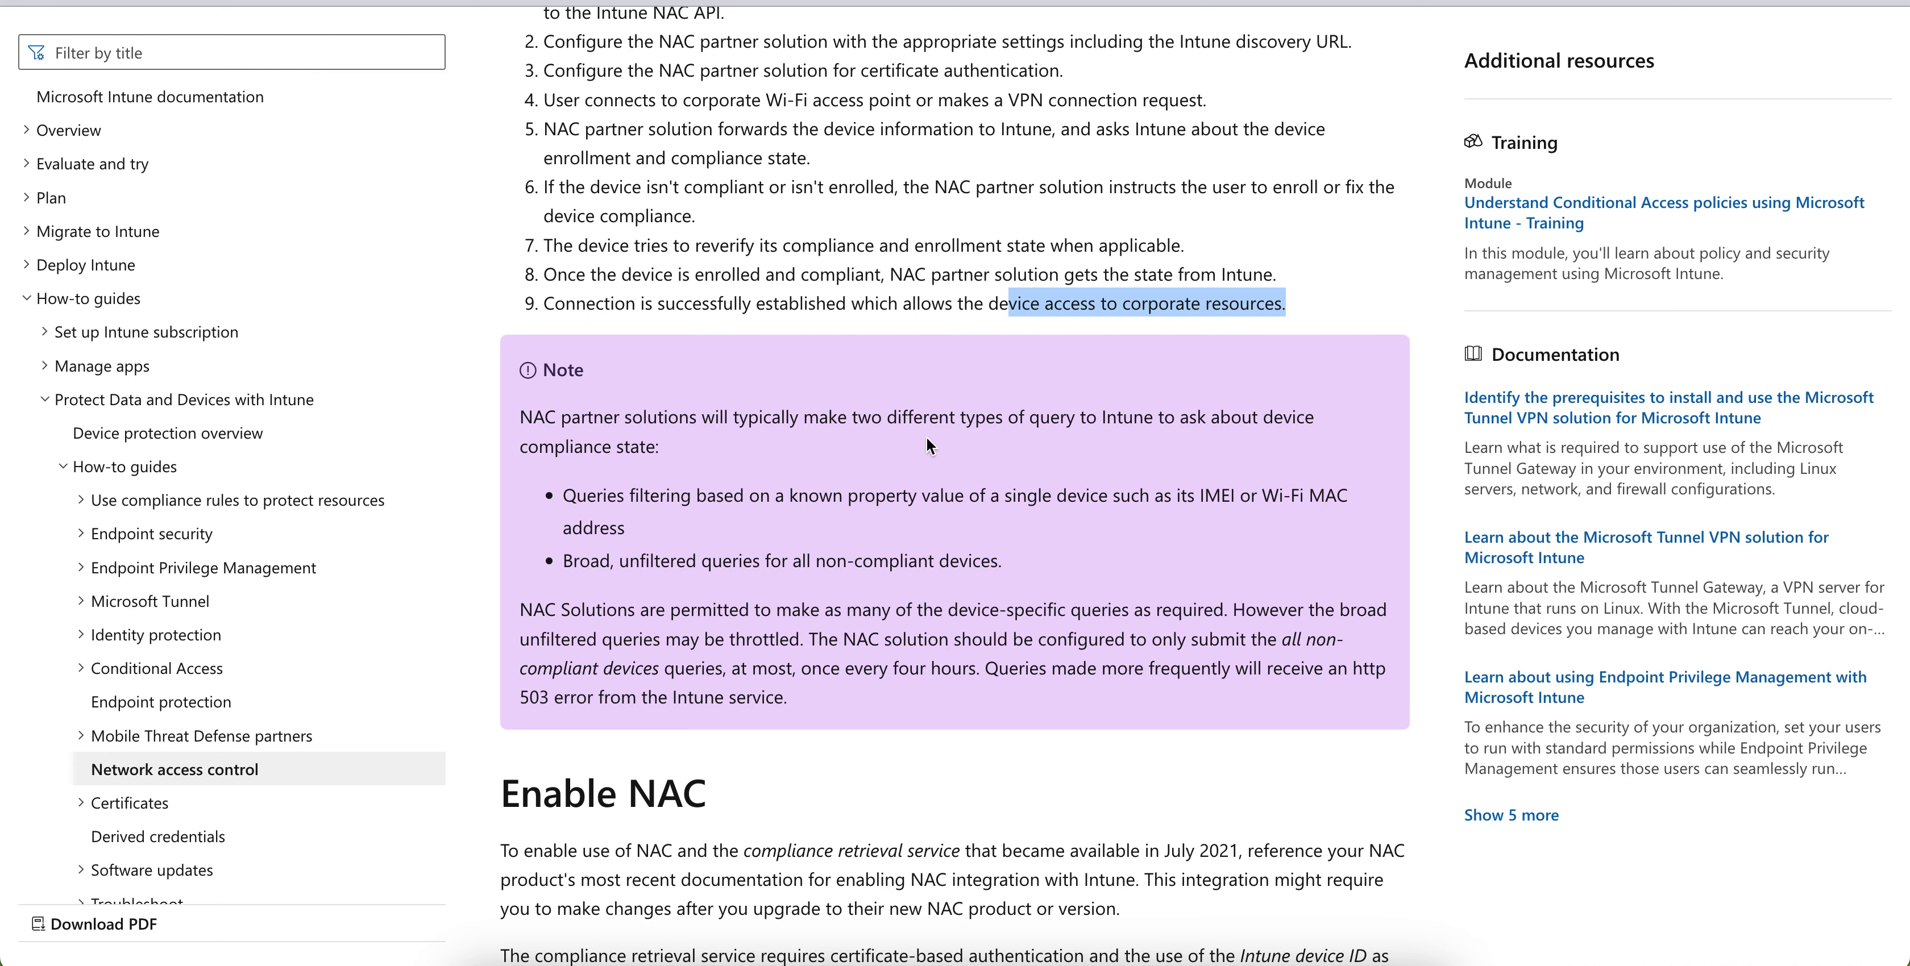
scroll(588, 422, "down", 1)
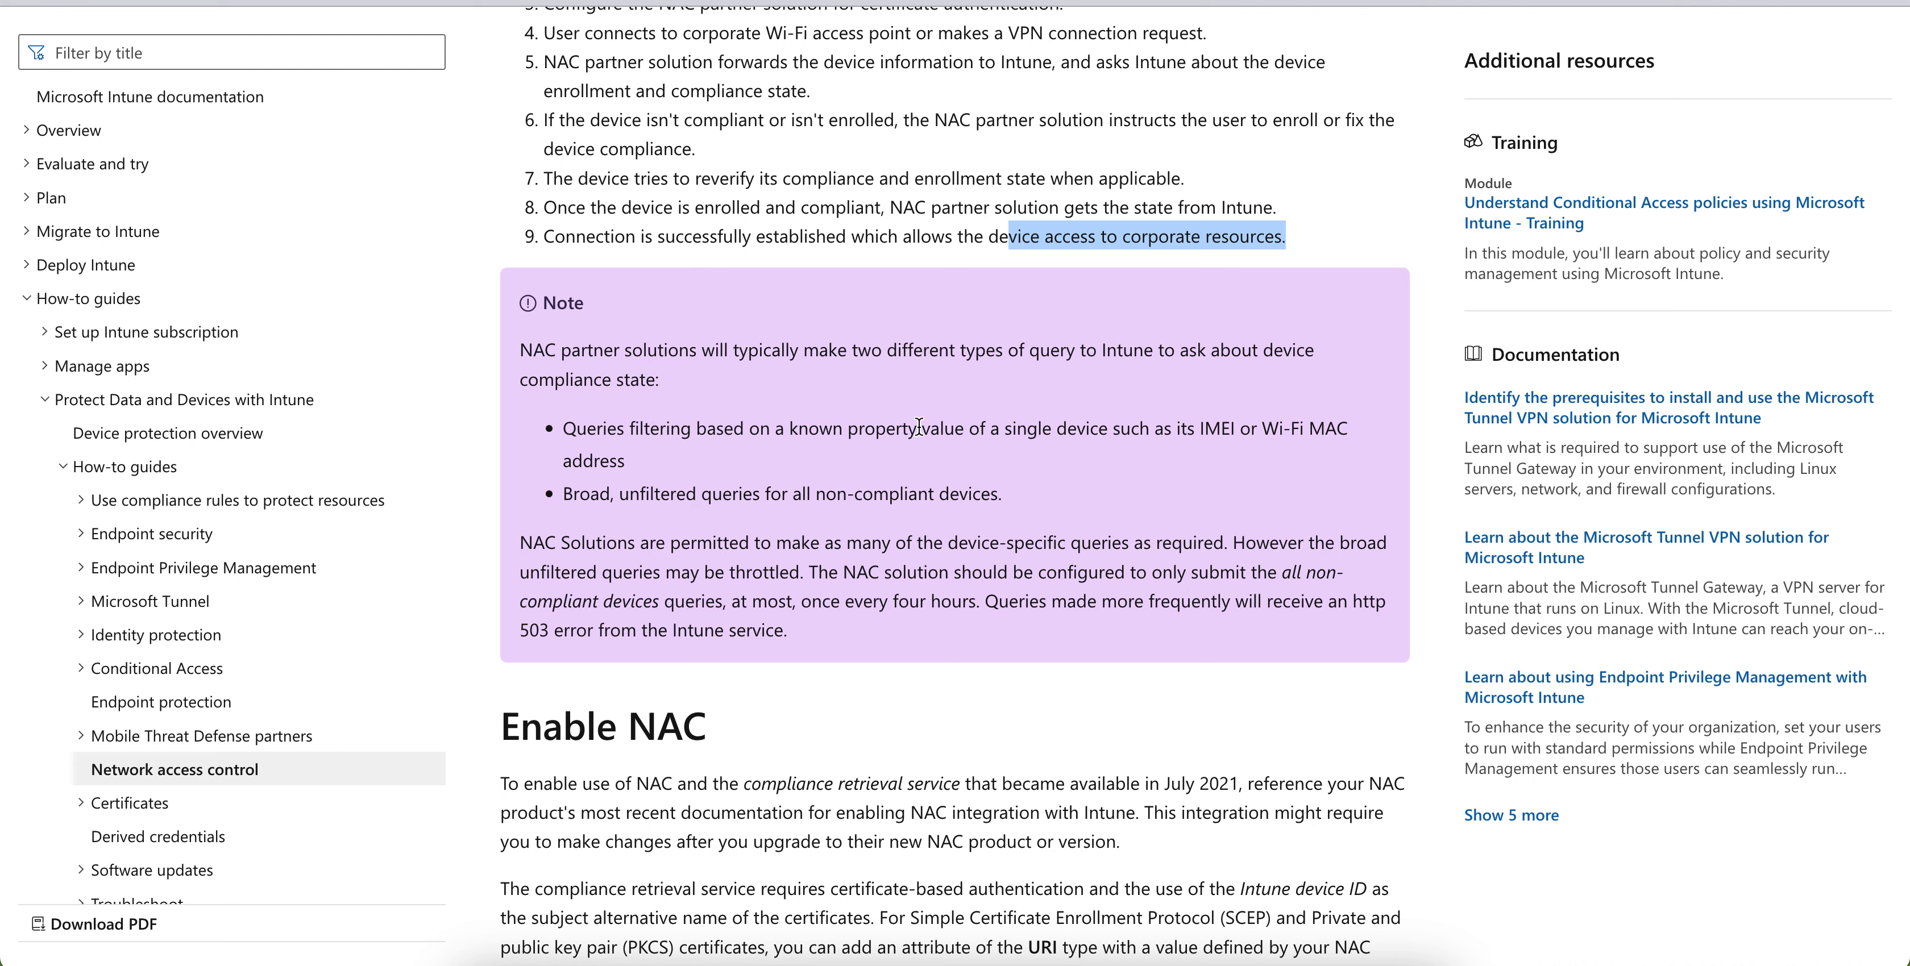
left_click_drag(1018, 430, 1233, 429)
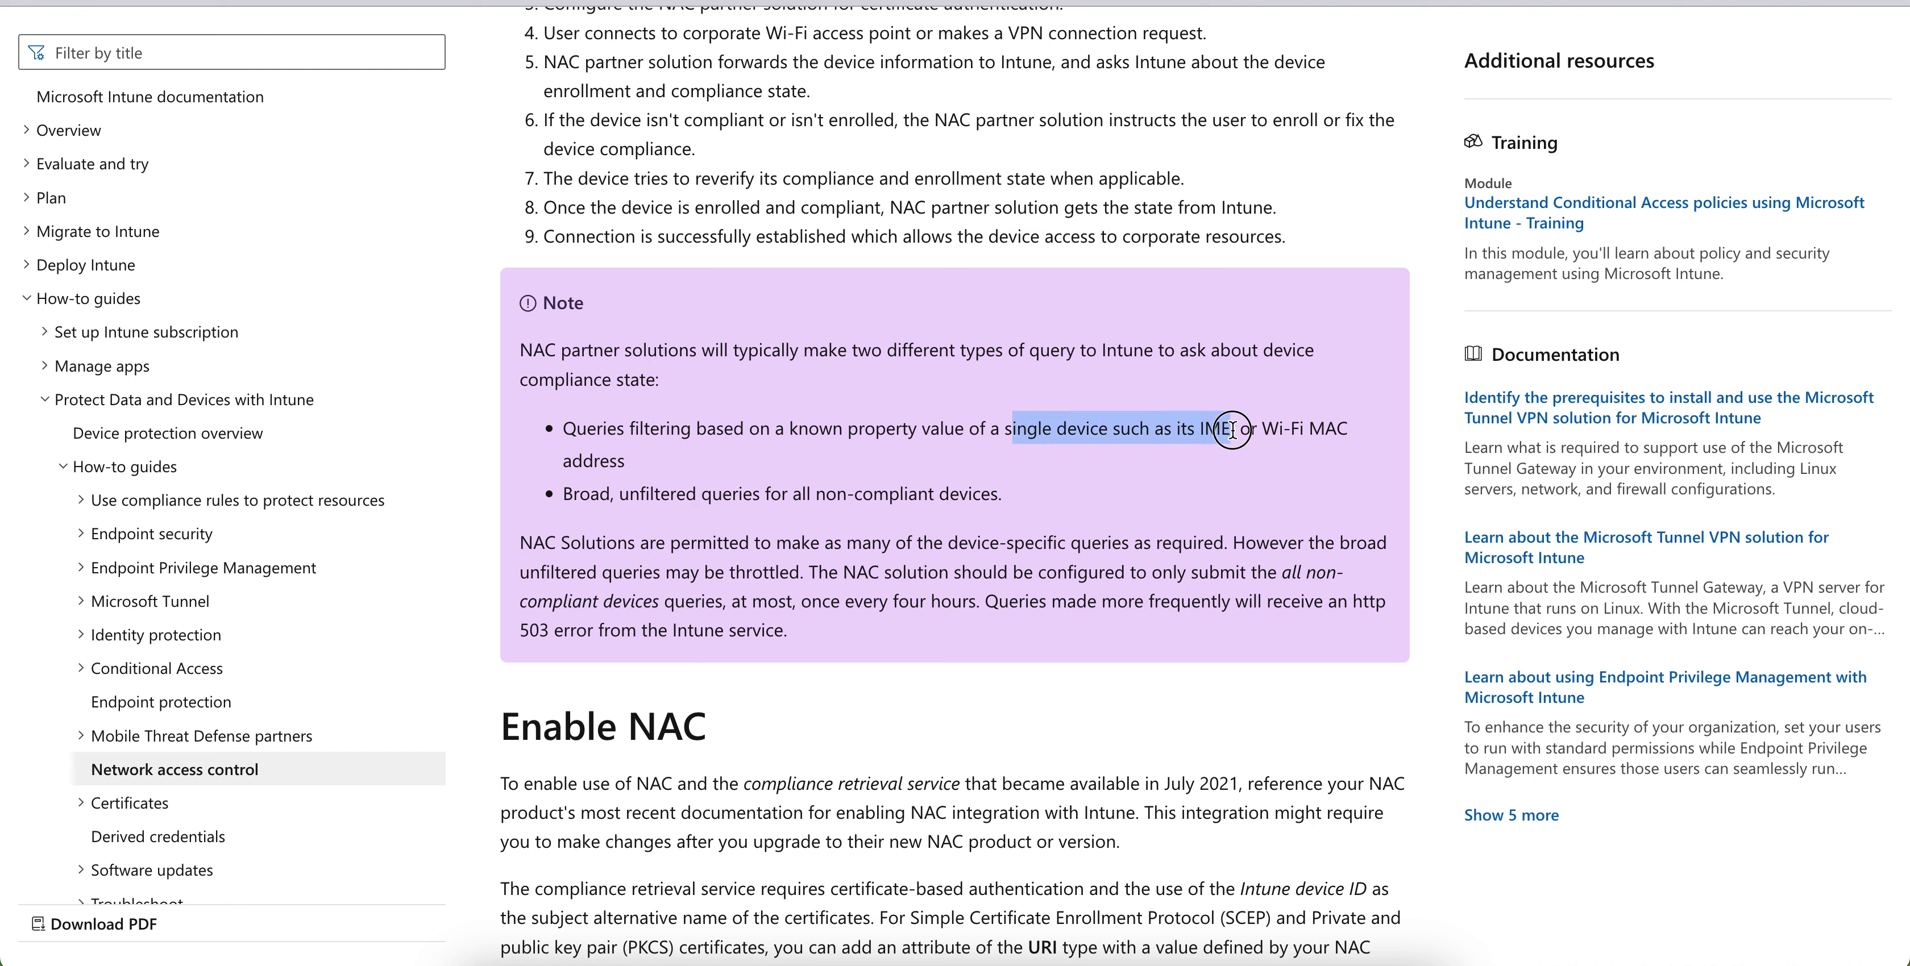
left_click(1294, 429)
left_click_drag(1348, 430, 1190, 429)
left_click_drag(640, 496, 919, 517)
left_click(1001, 503)
scroll(1065, 471, "down", 1)
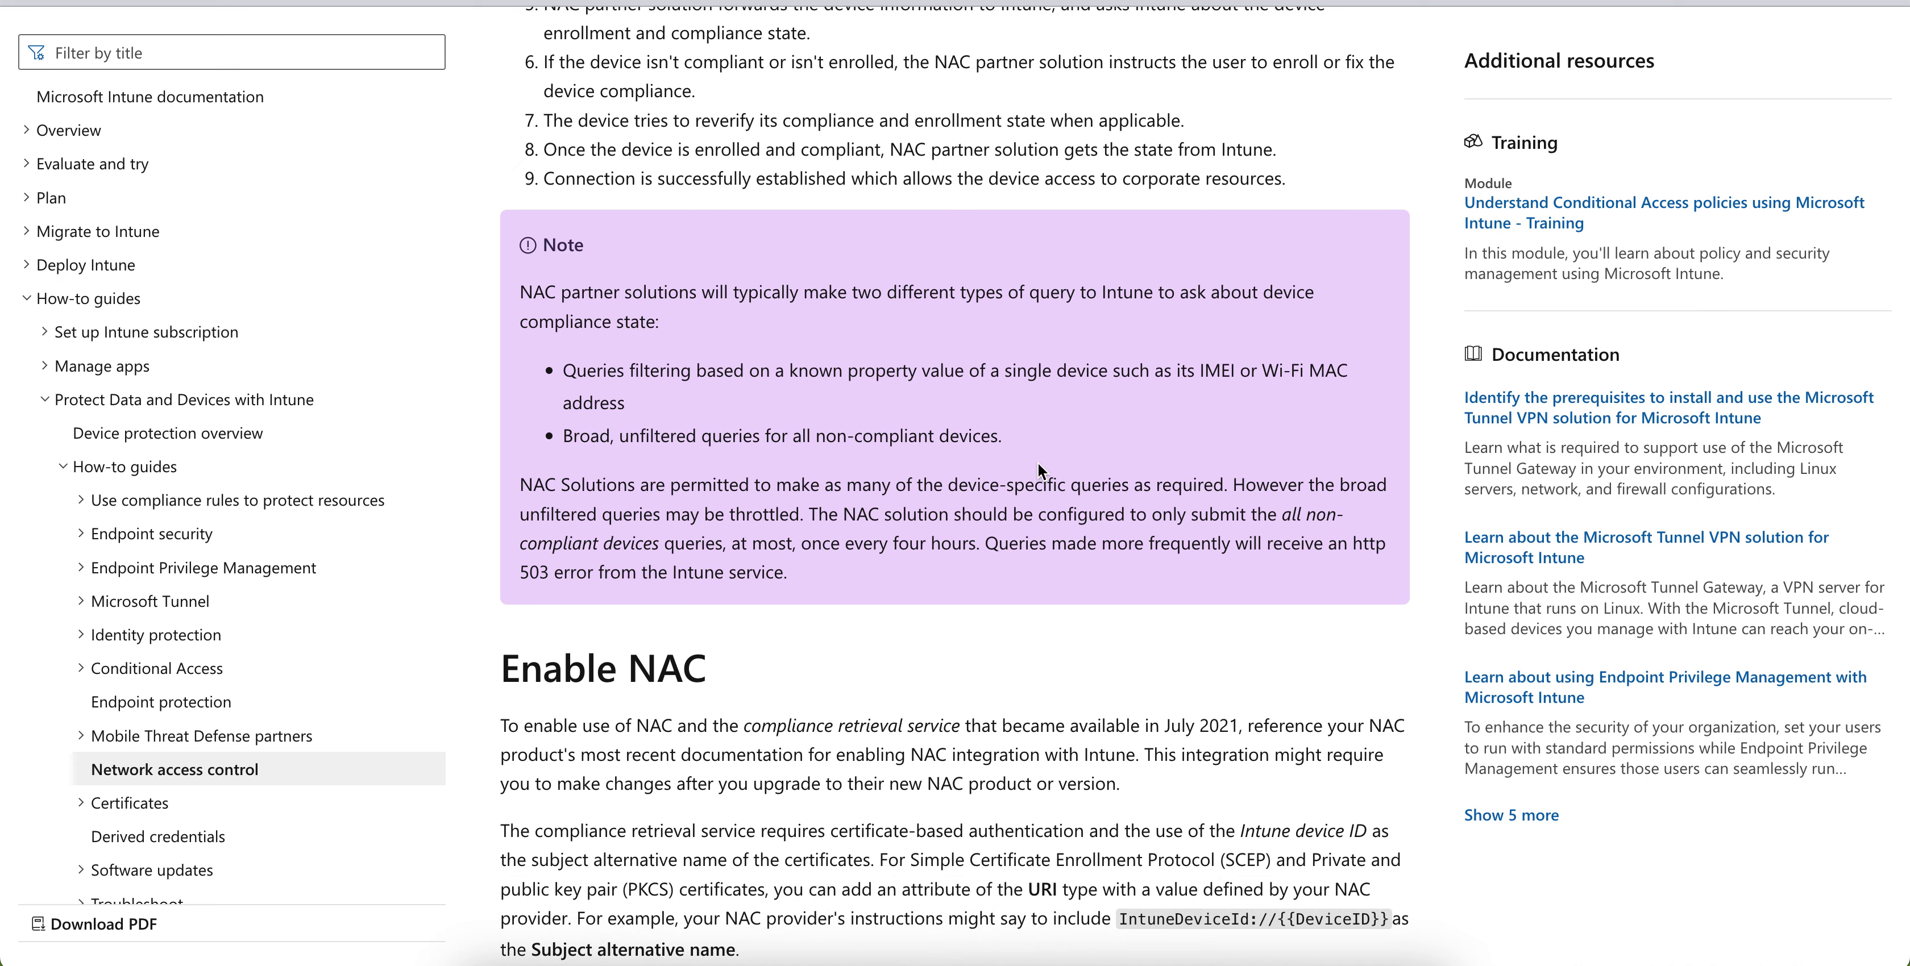
scroll(1062, 613, "down", 3)
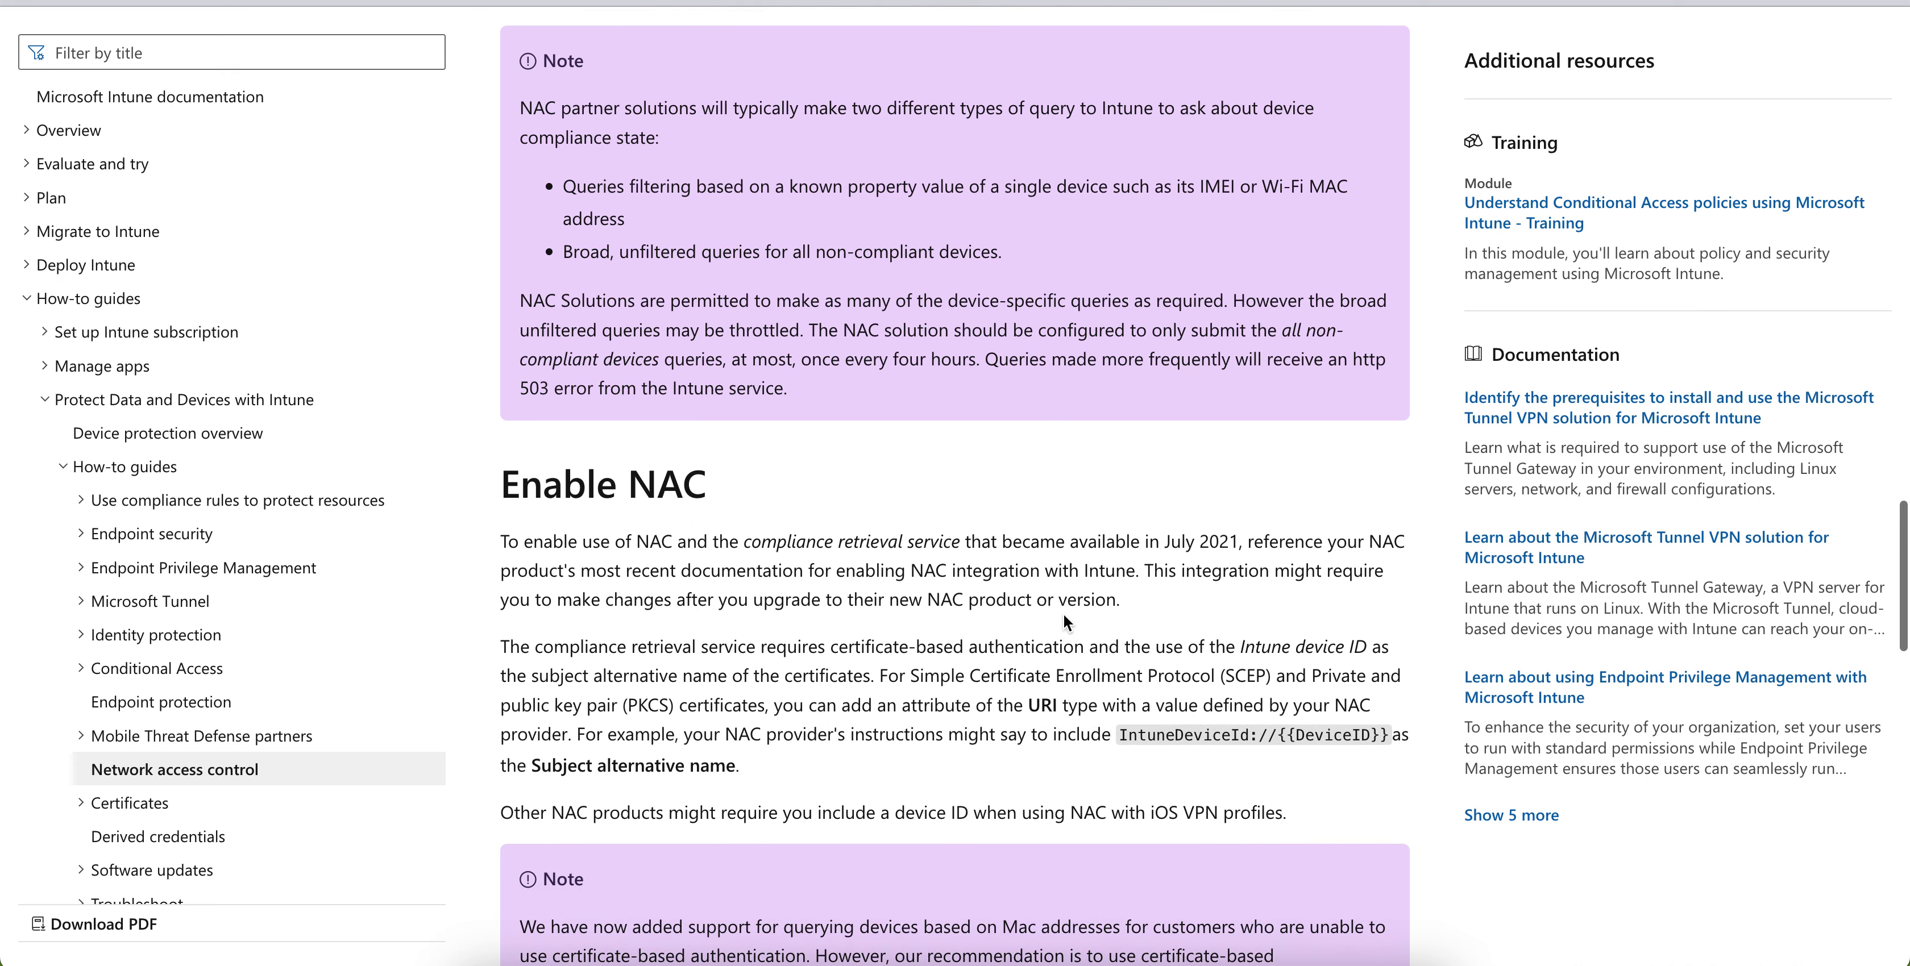
scroll(1064, 615, "down", 1)
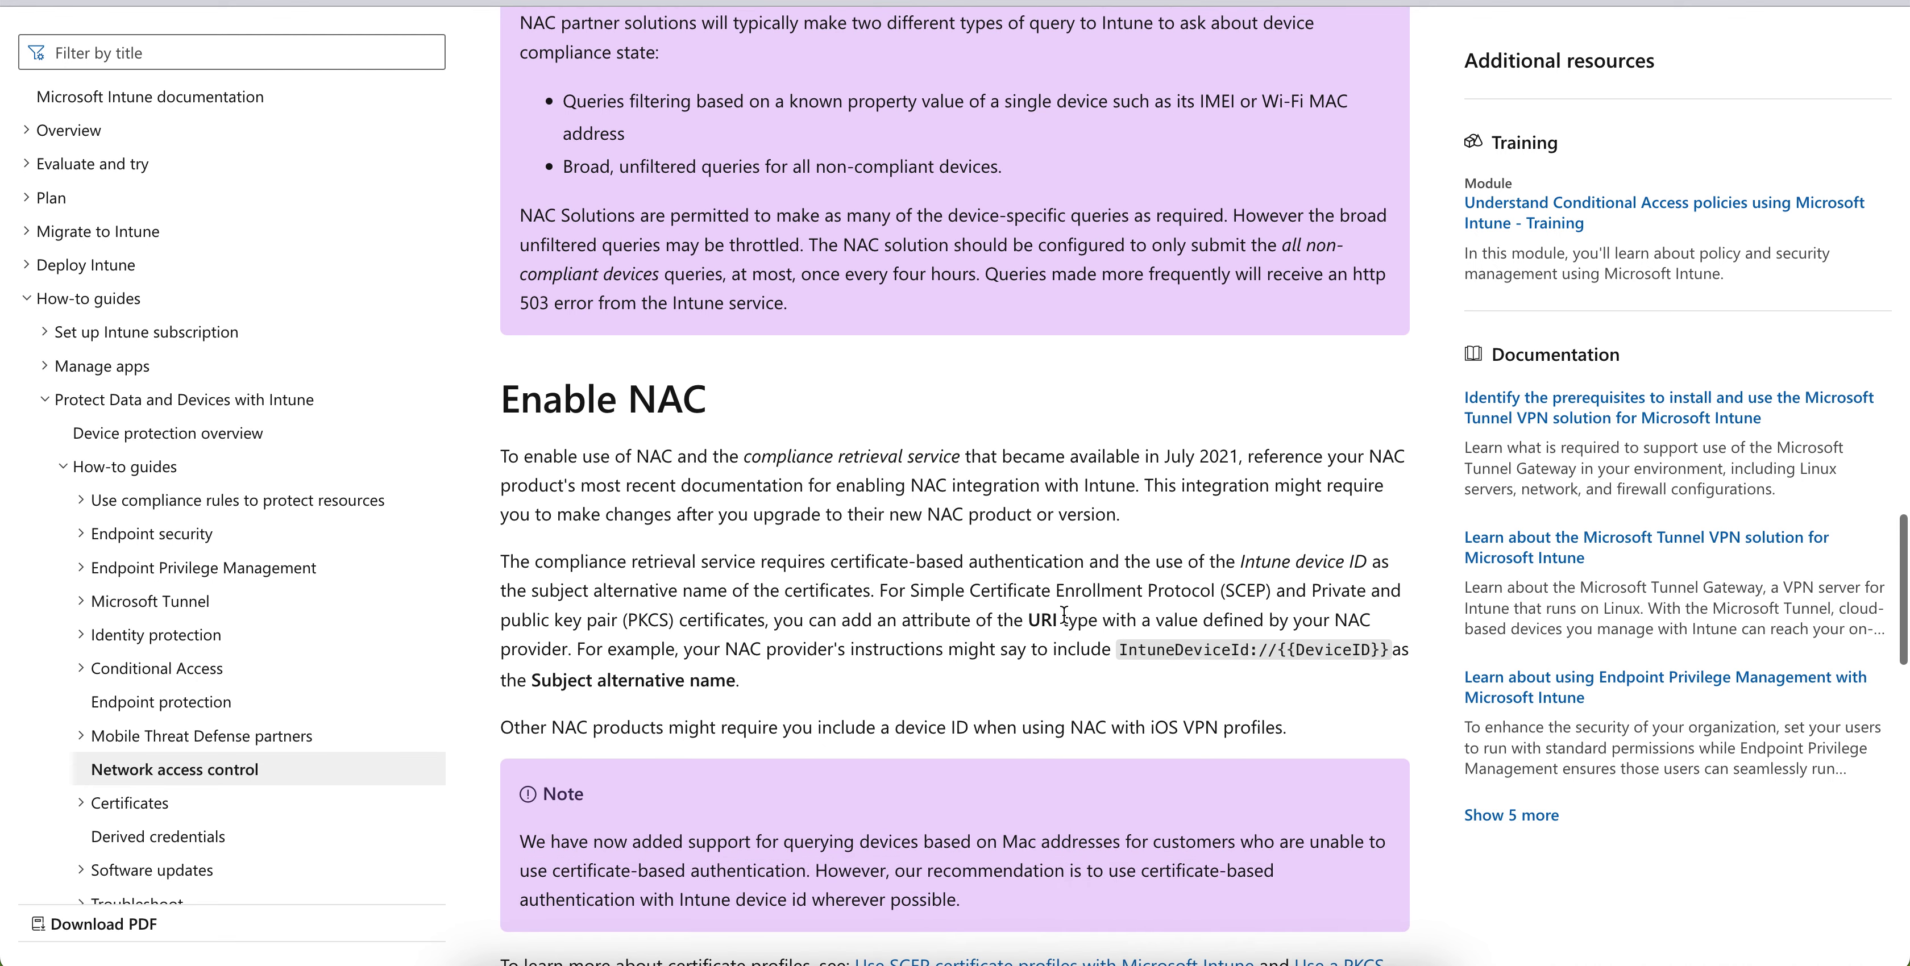
scroll(1065, 614, "down", 3)
scroll(1065, 614, "up", 1)
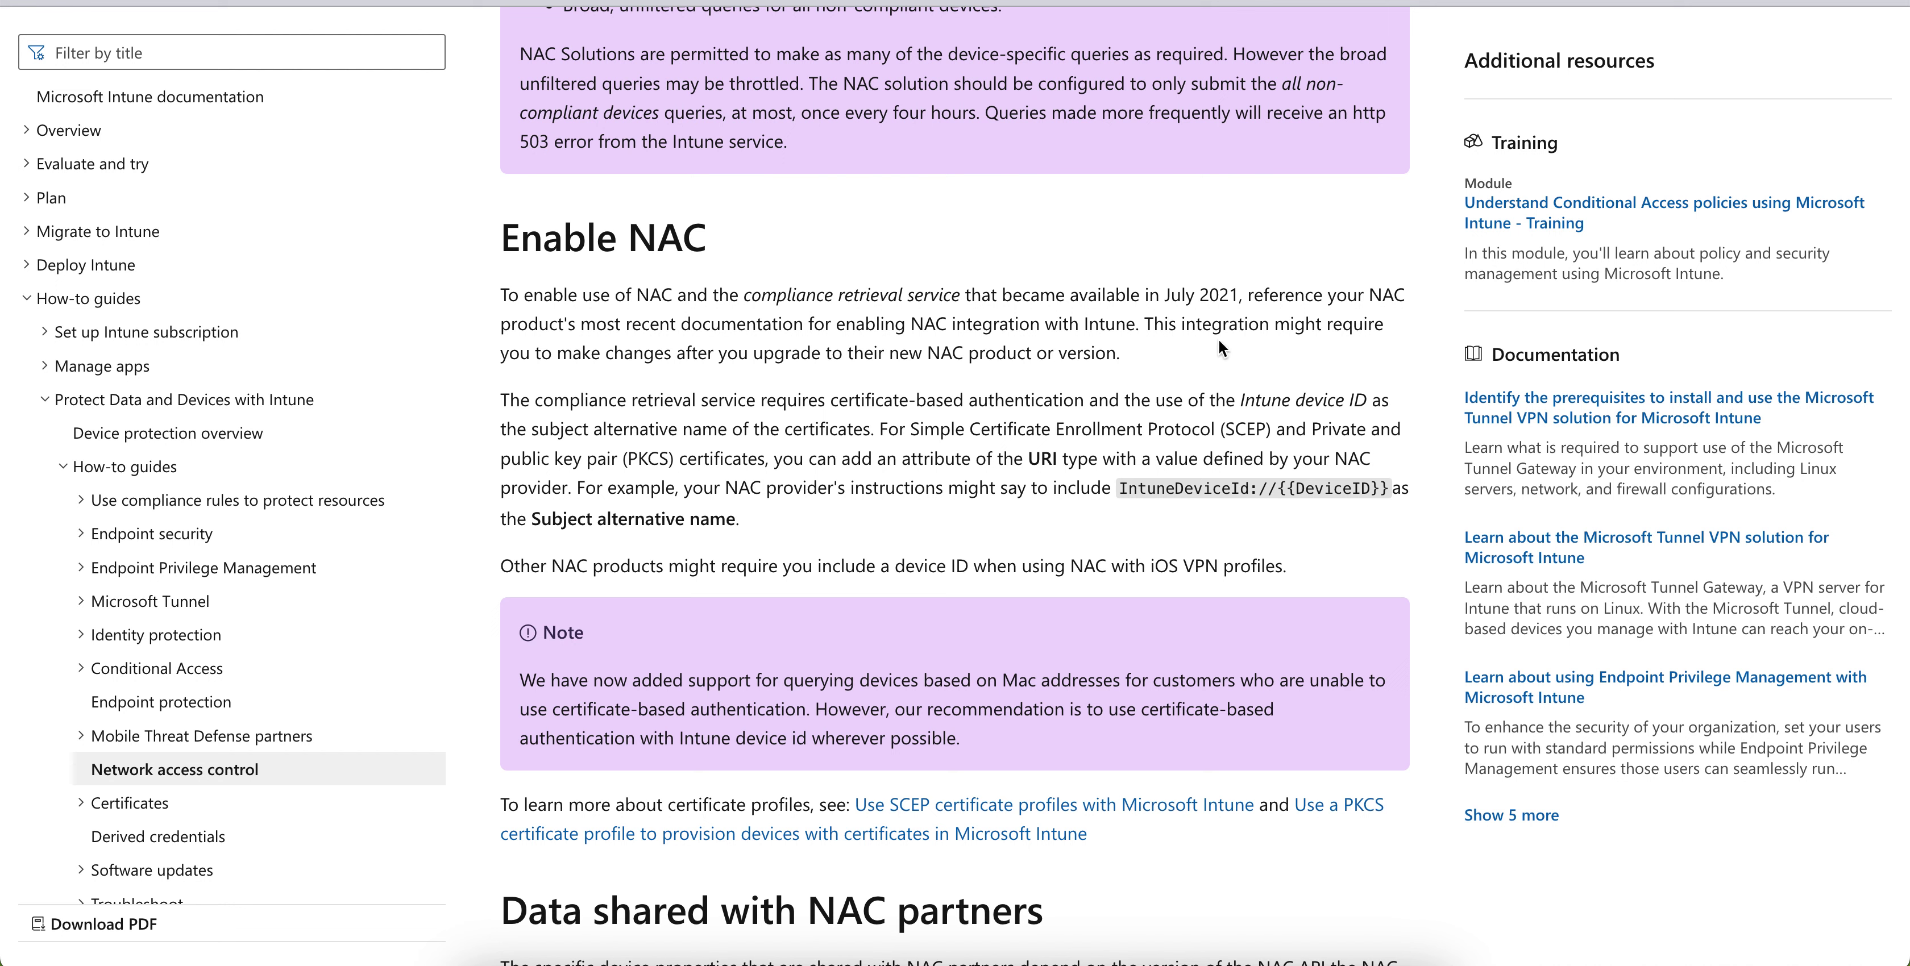
left_click_drag(1243, 296, 1147, 298)
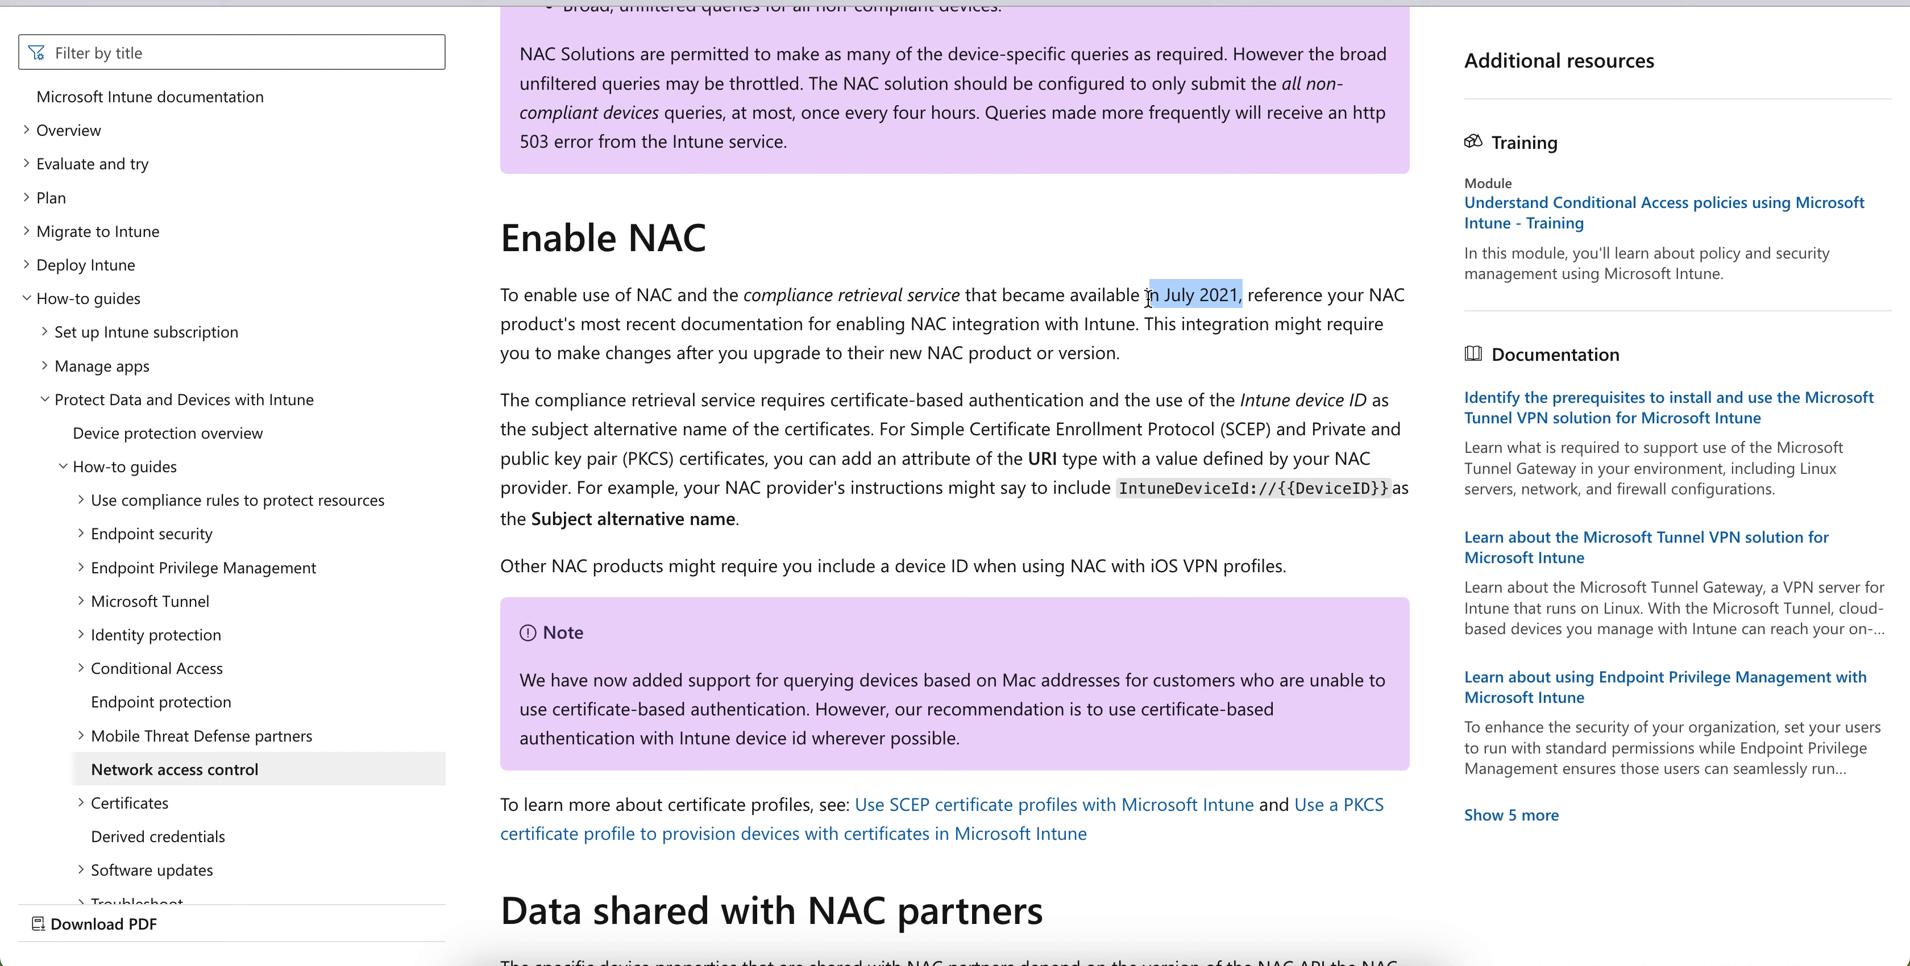
left_click(916, 396)
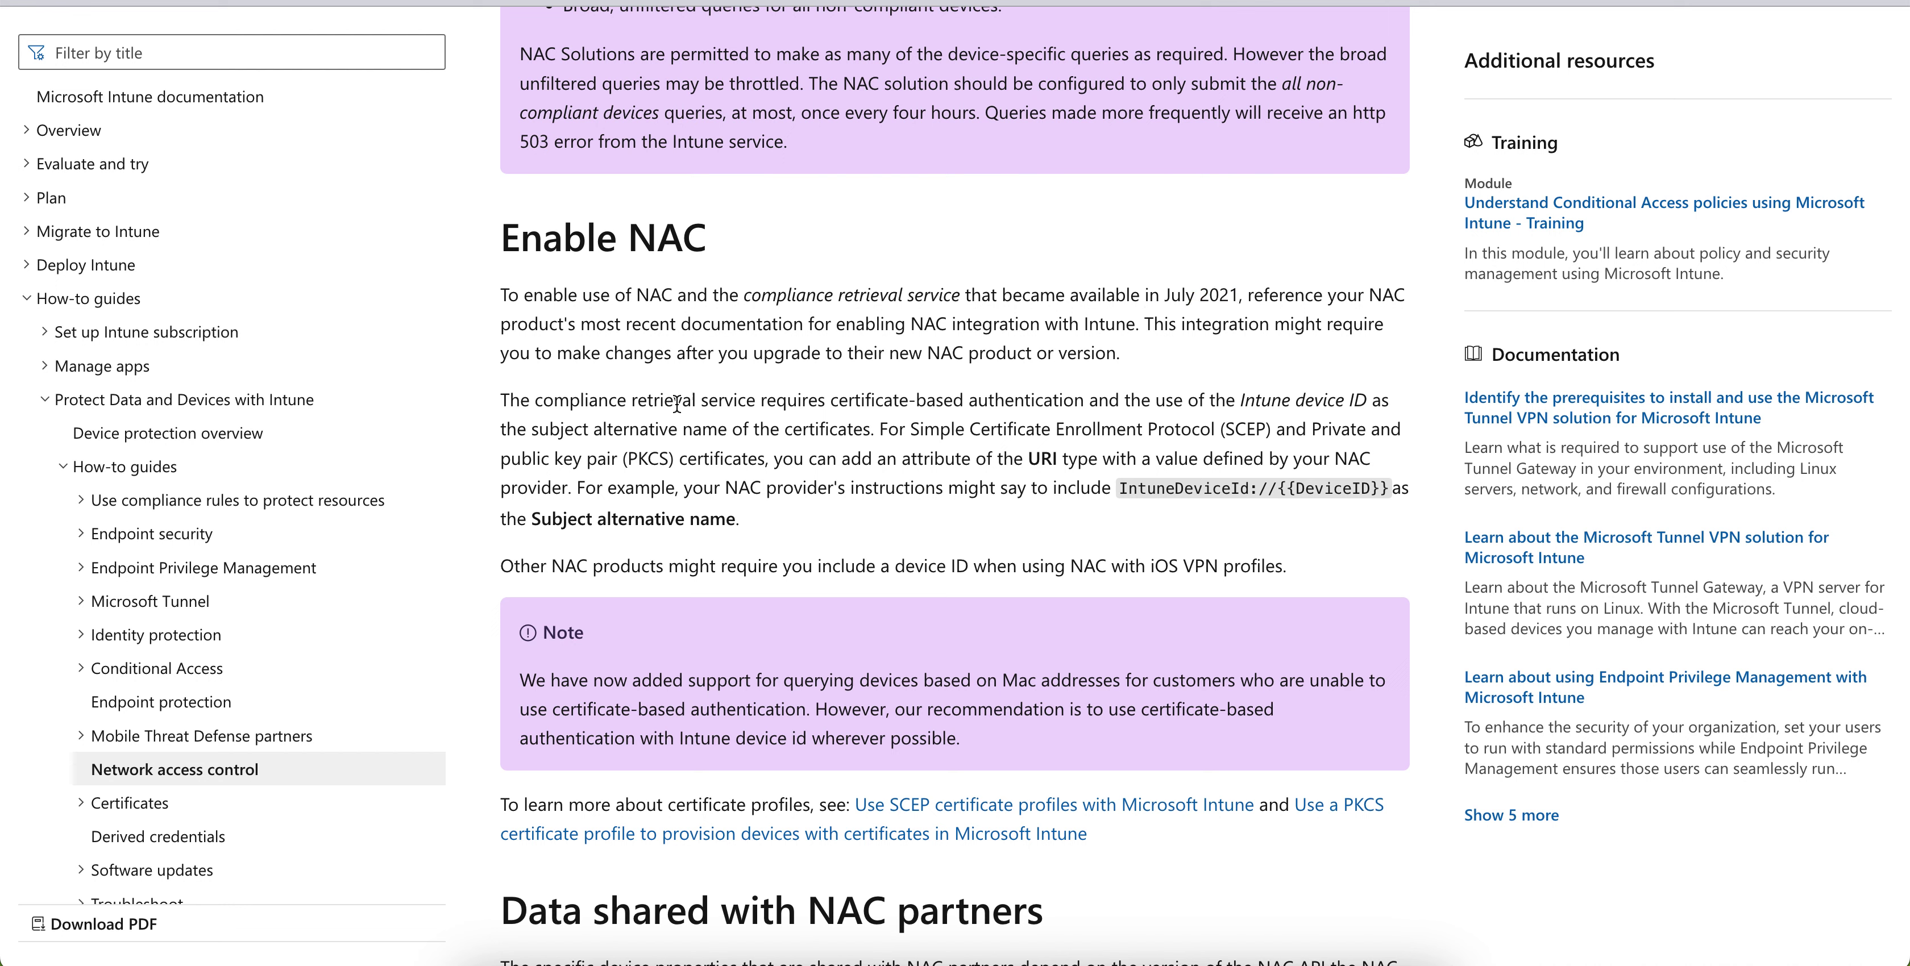
left_click_drag(555, 404, 865, 406)
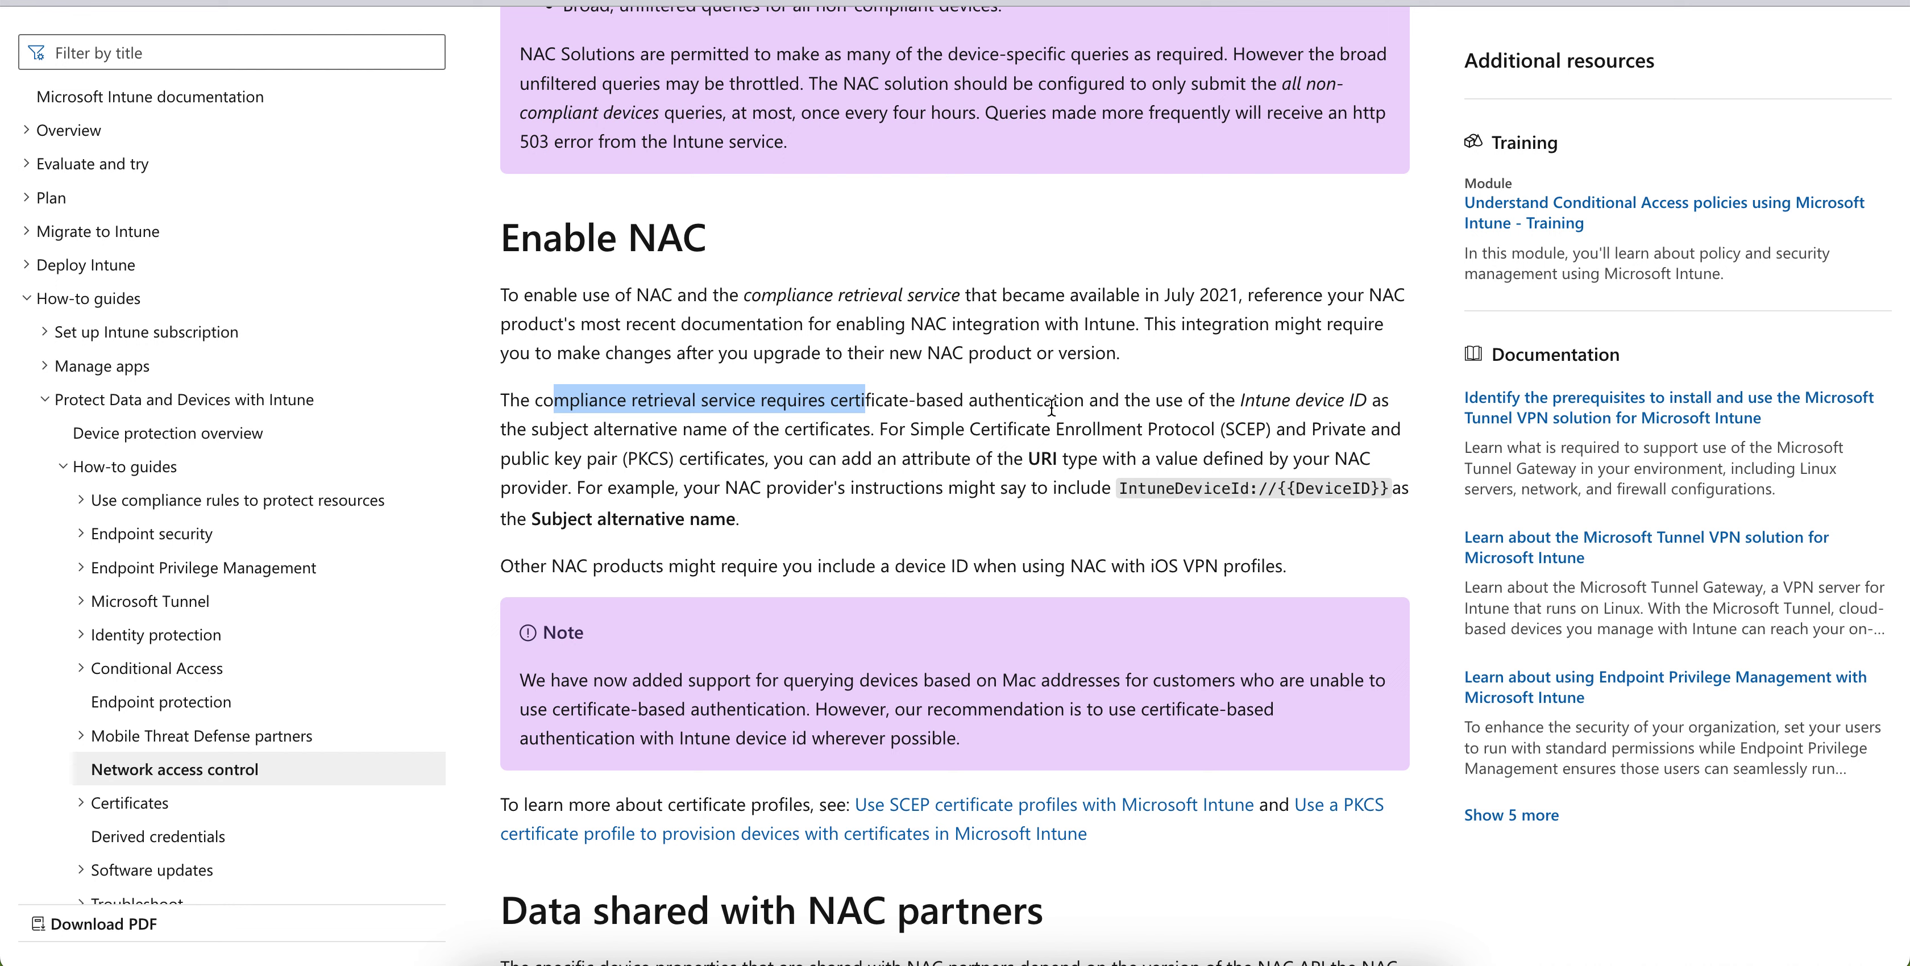
left_click_drag(1152, 405, 918, 432)
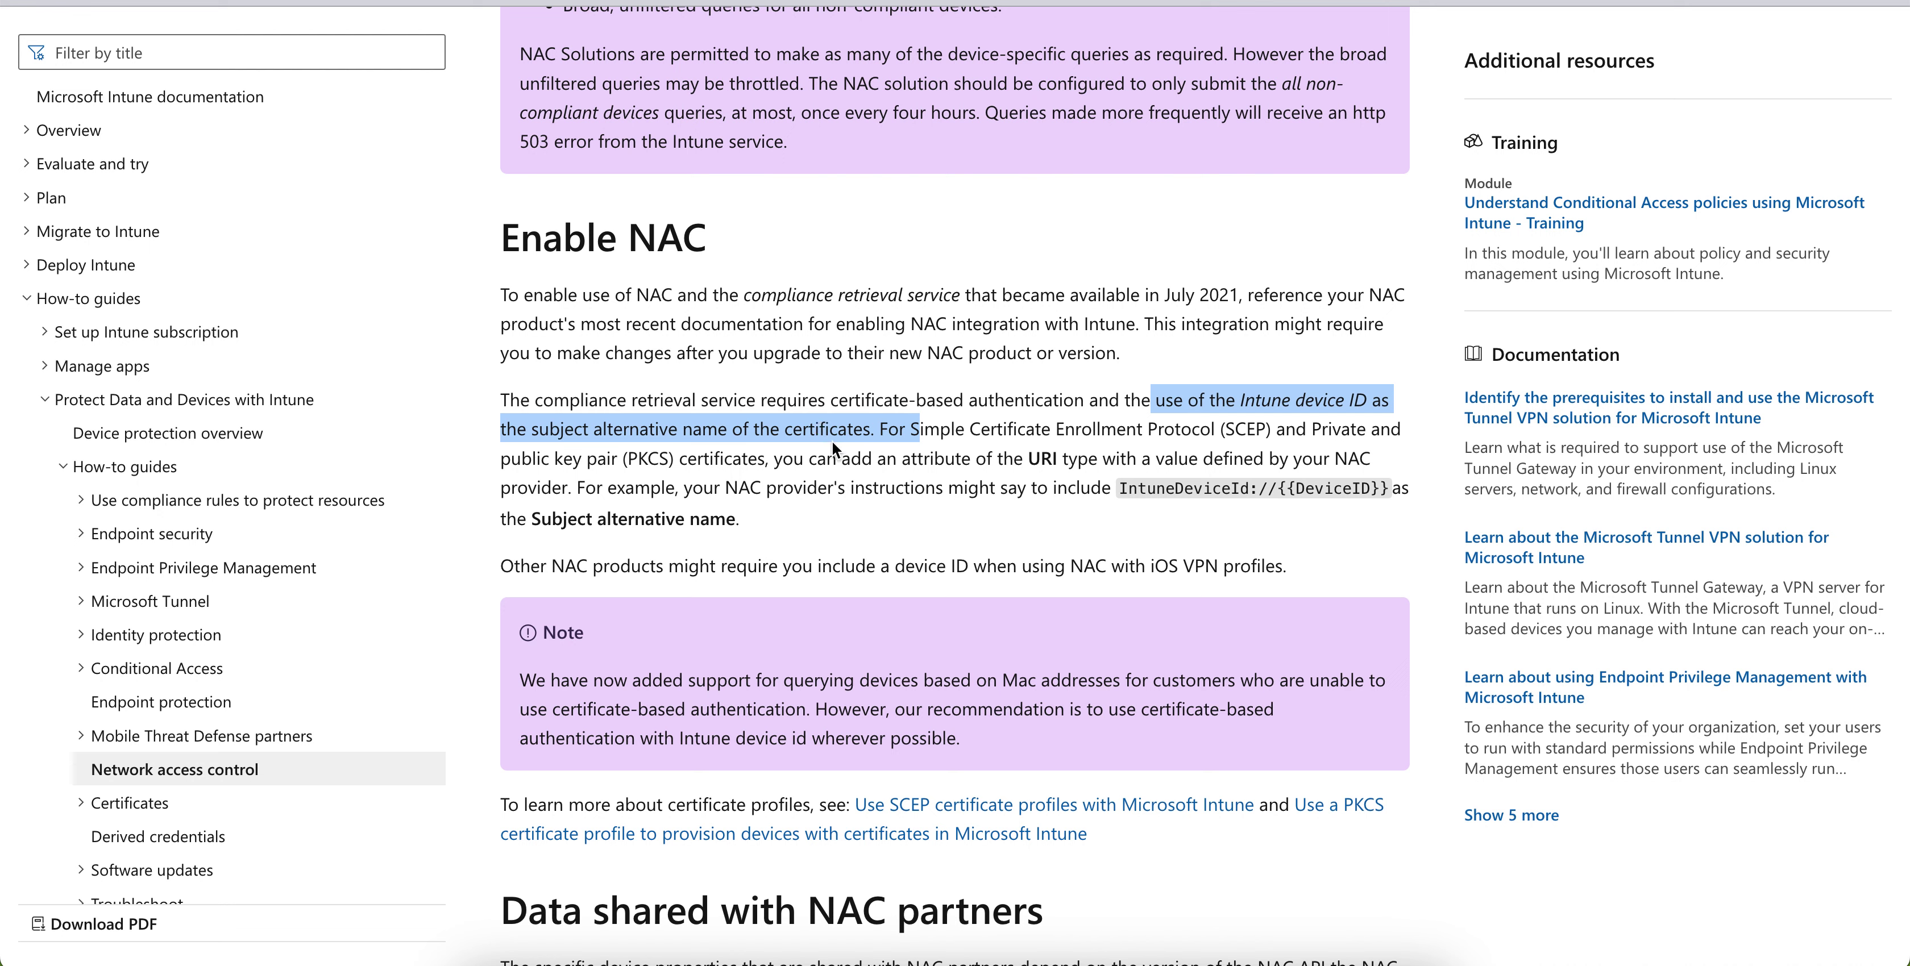
left_click(1177, 434)
left_click_drag(1083, 432, 1289, 428)
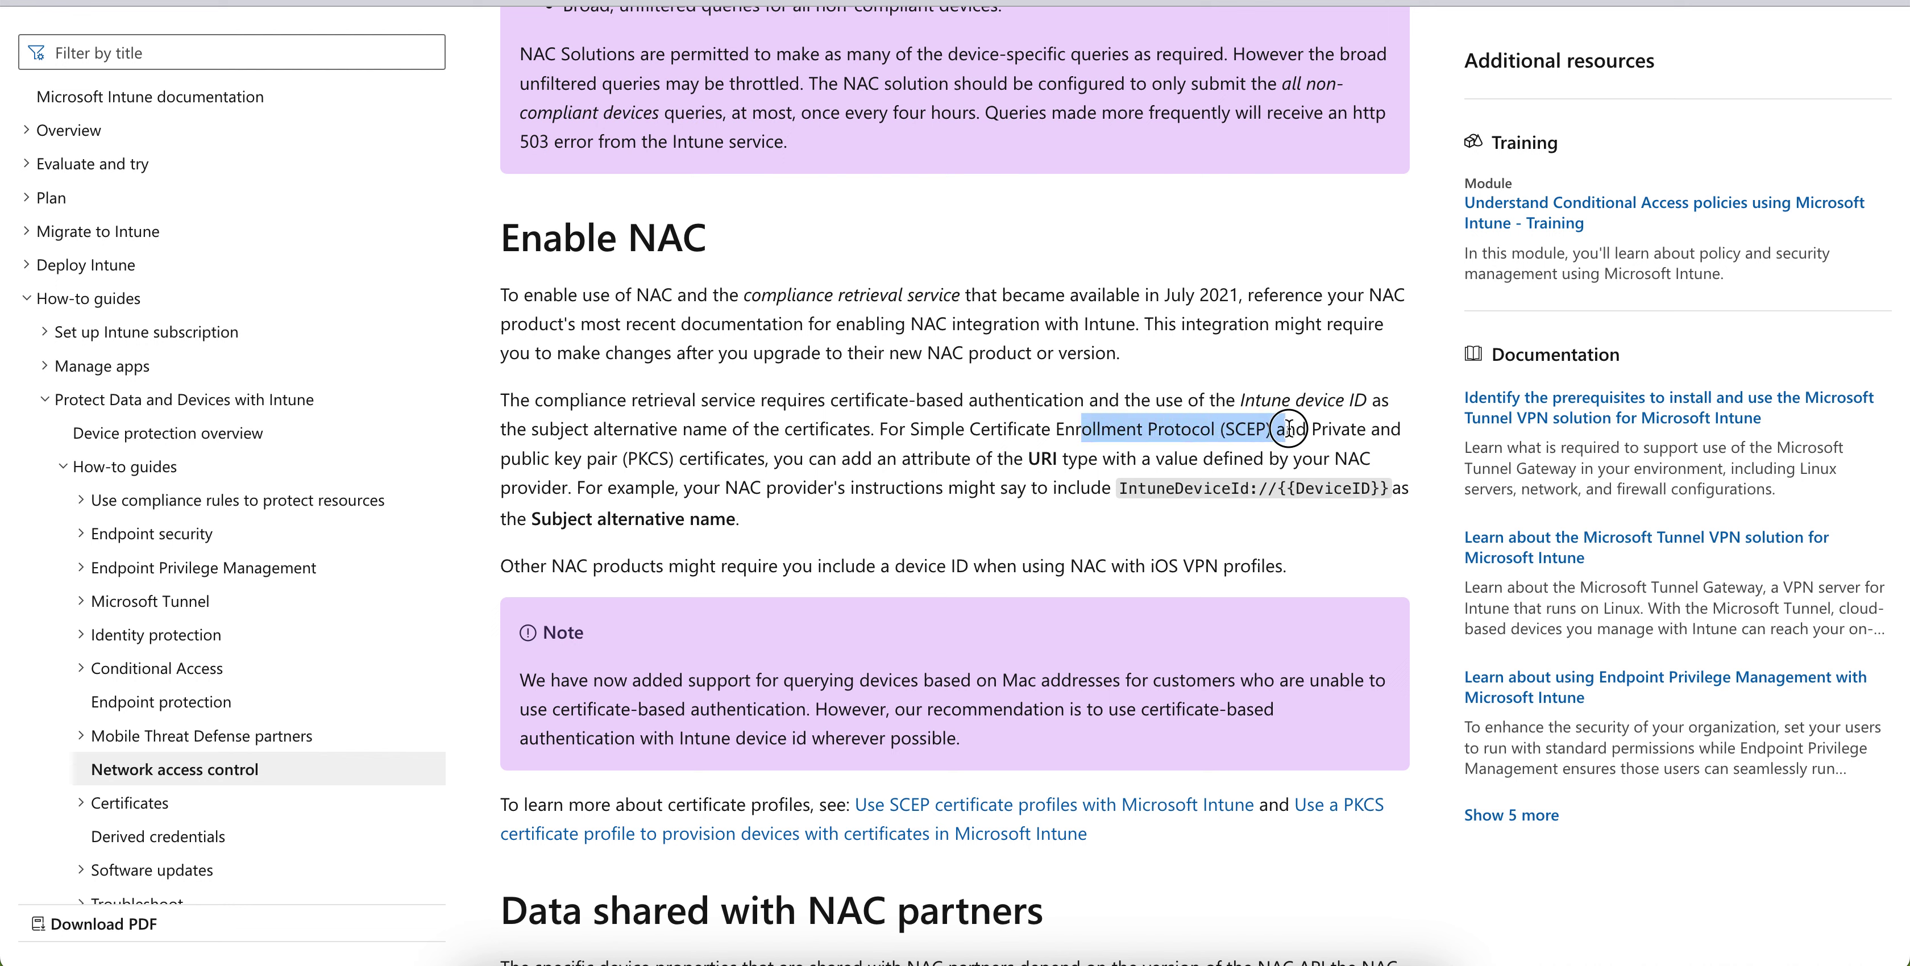
left_click(1092, 429)
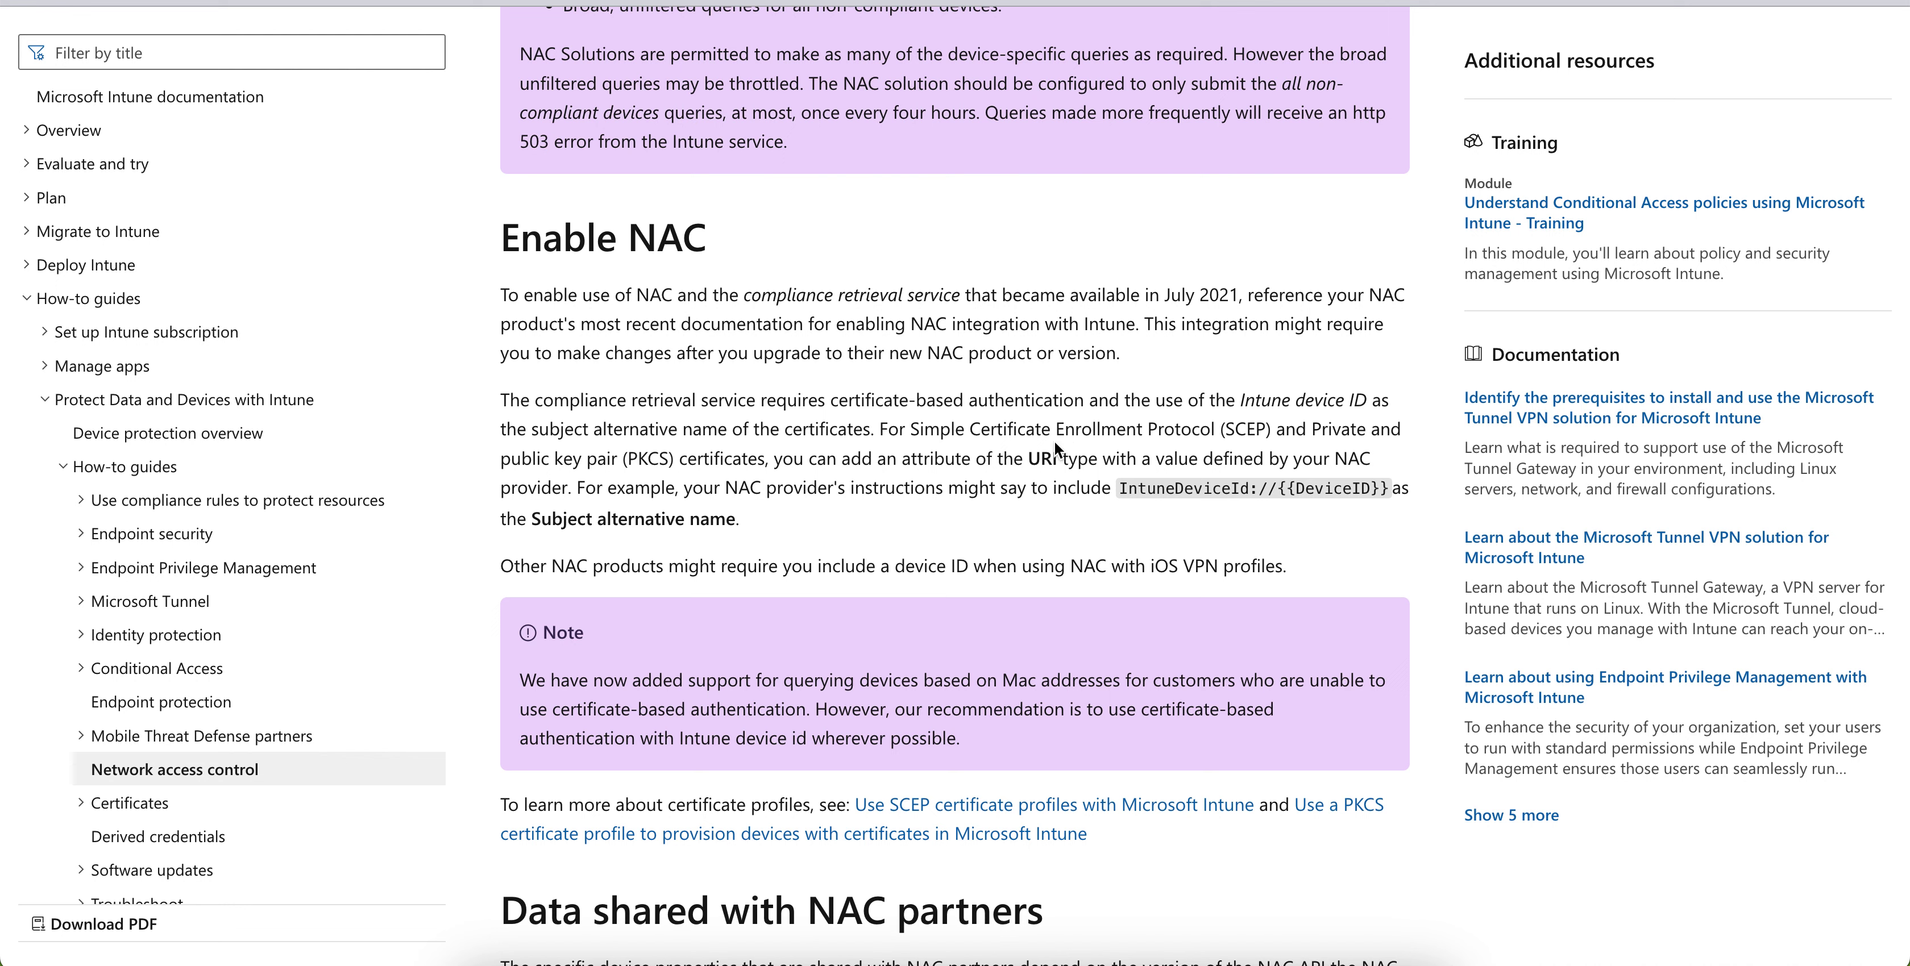
left_click_drag(843, 460, 1104, 461)
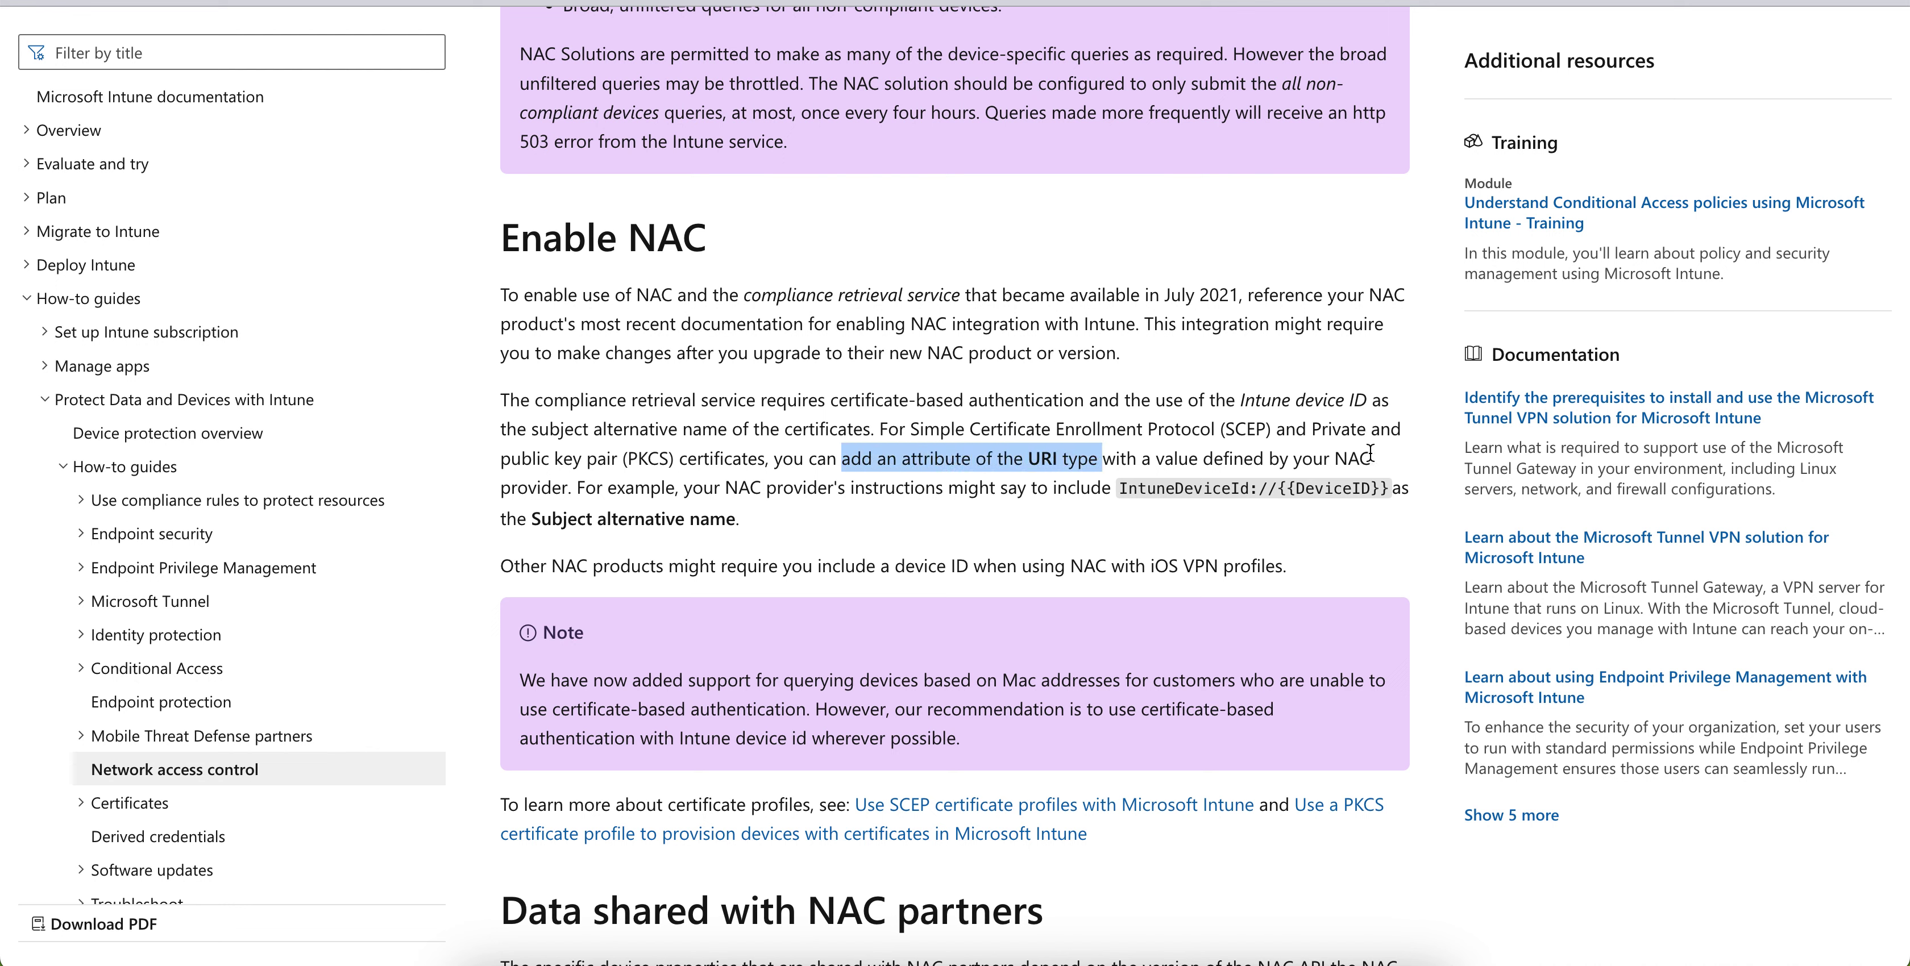
left_click_drag(1384, 453, 1272, 455)
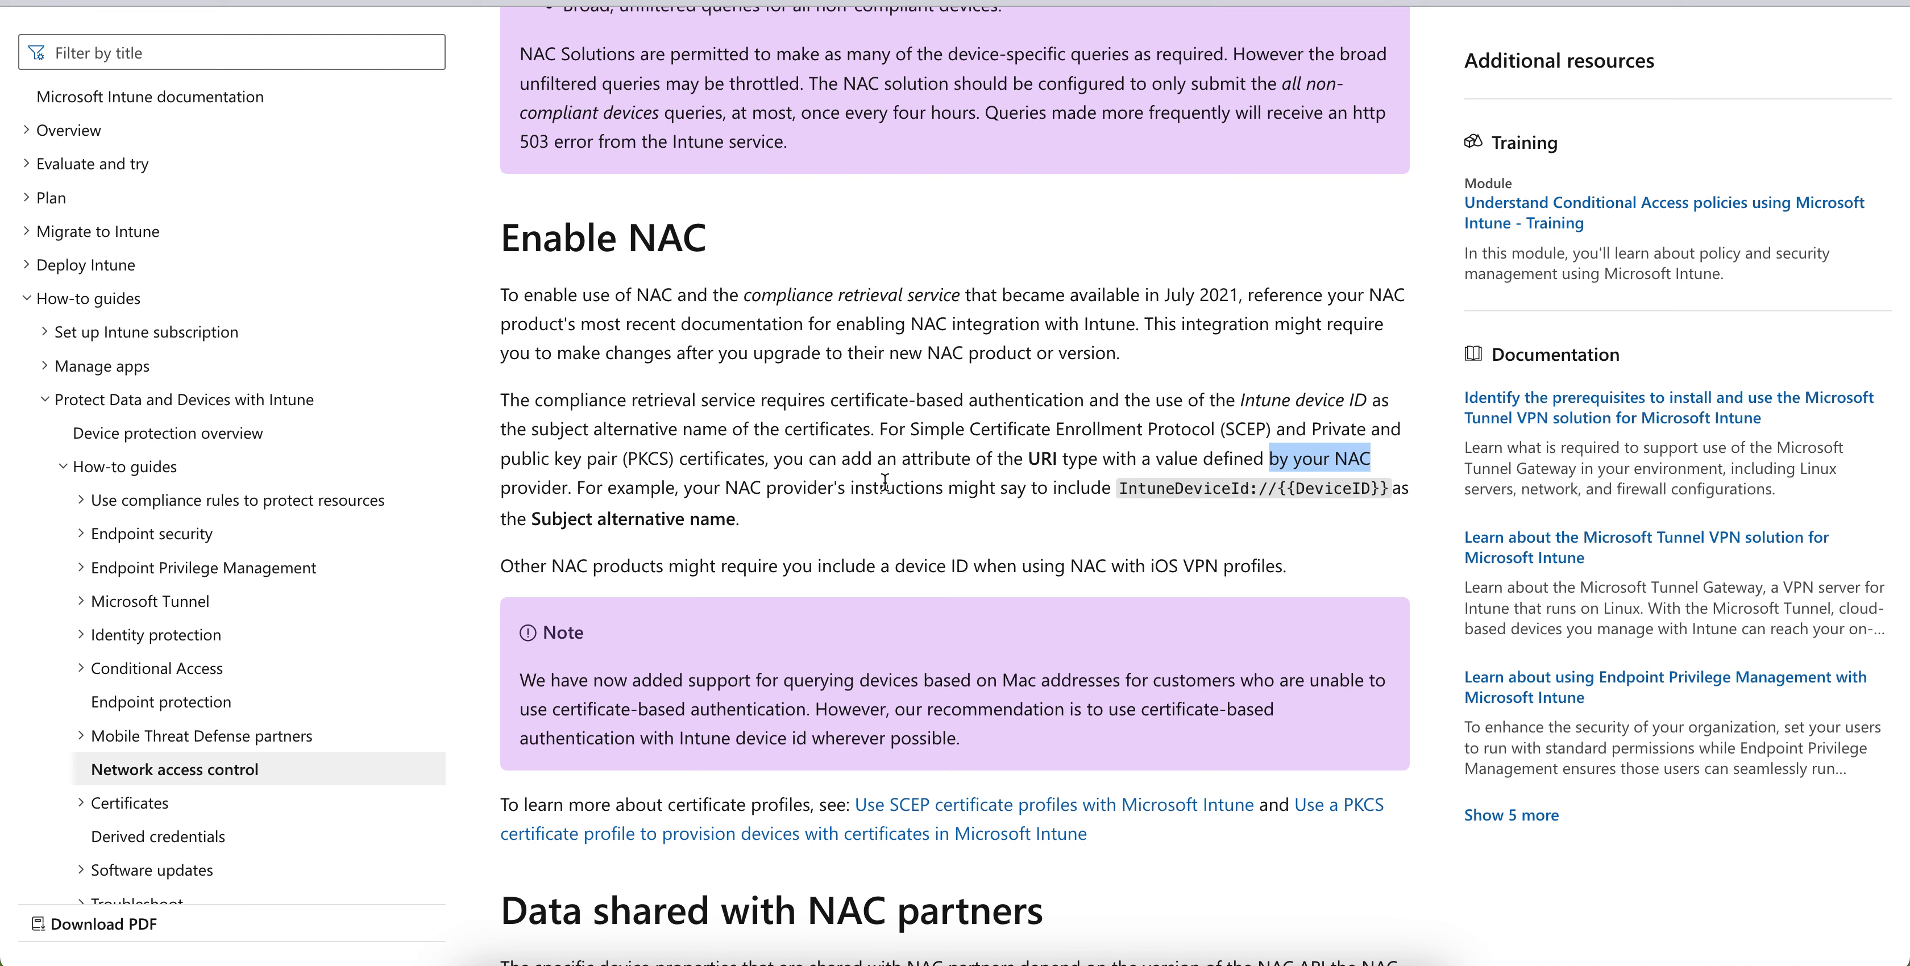
left_click_drag(1116, 489, 1346, 493)
left_click(1003, 530)
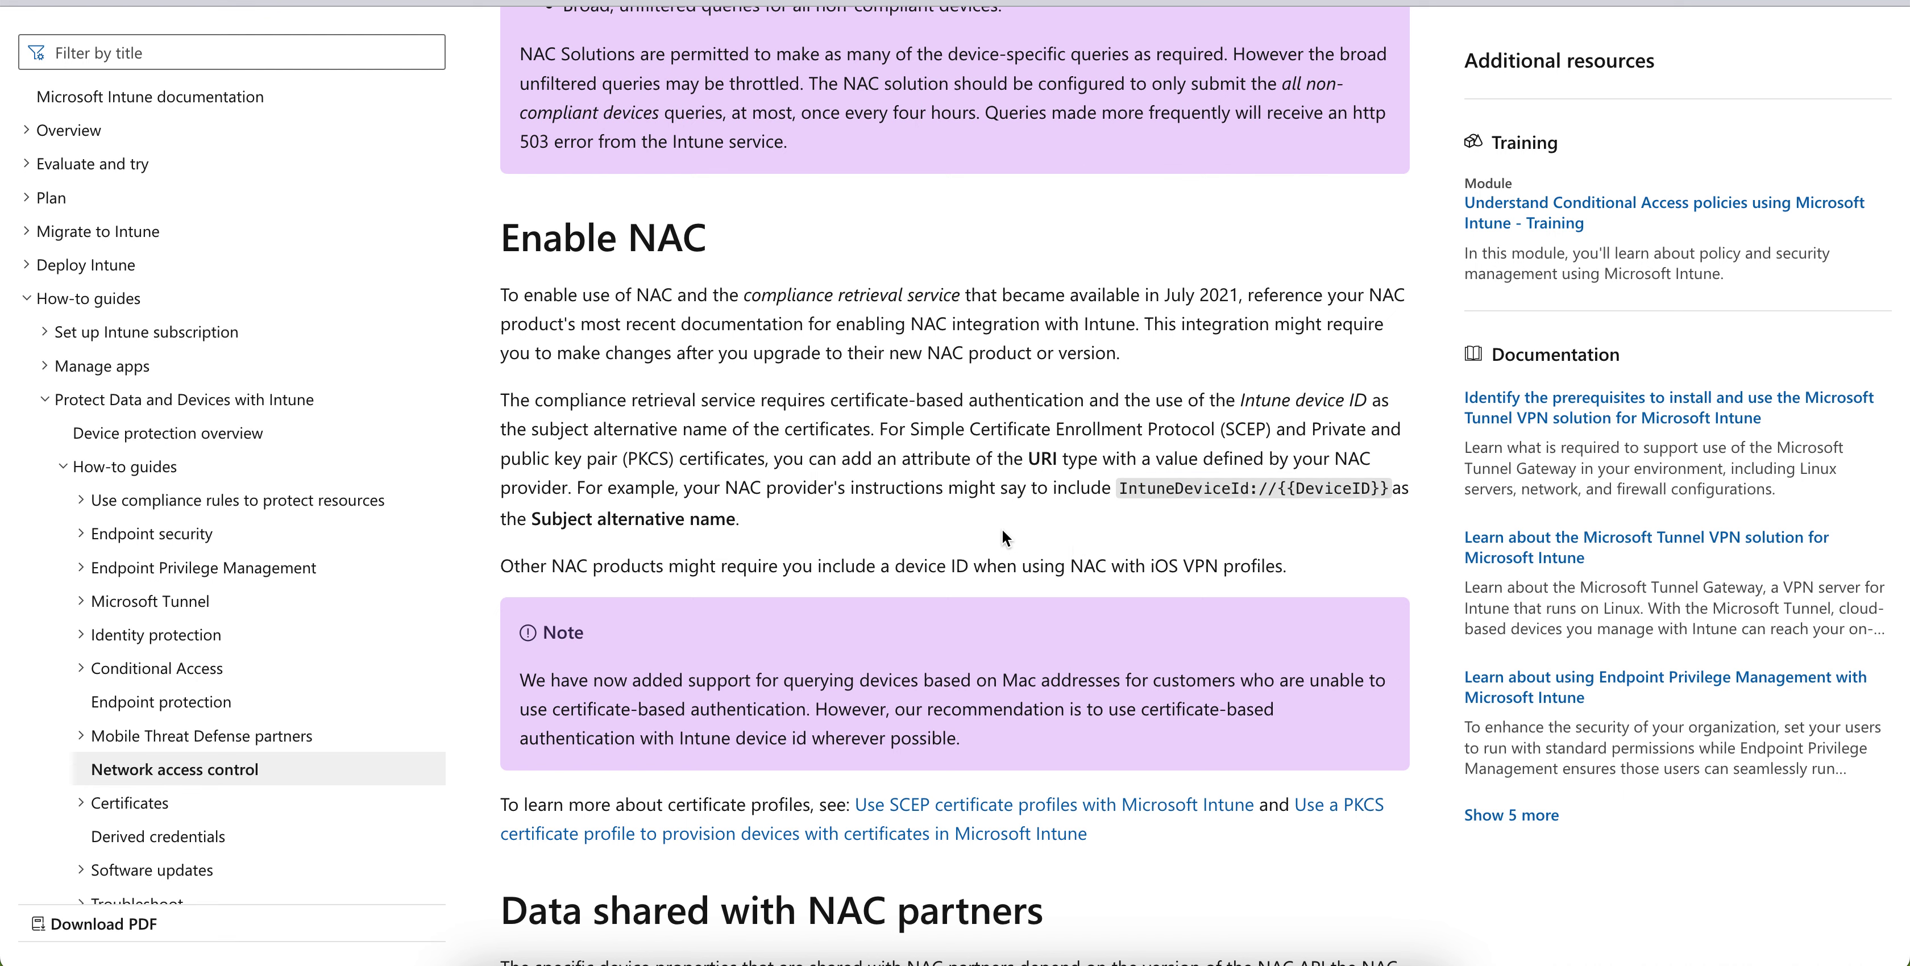
scroll(1003, 530, "down", 3)
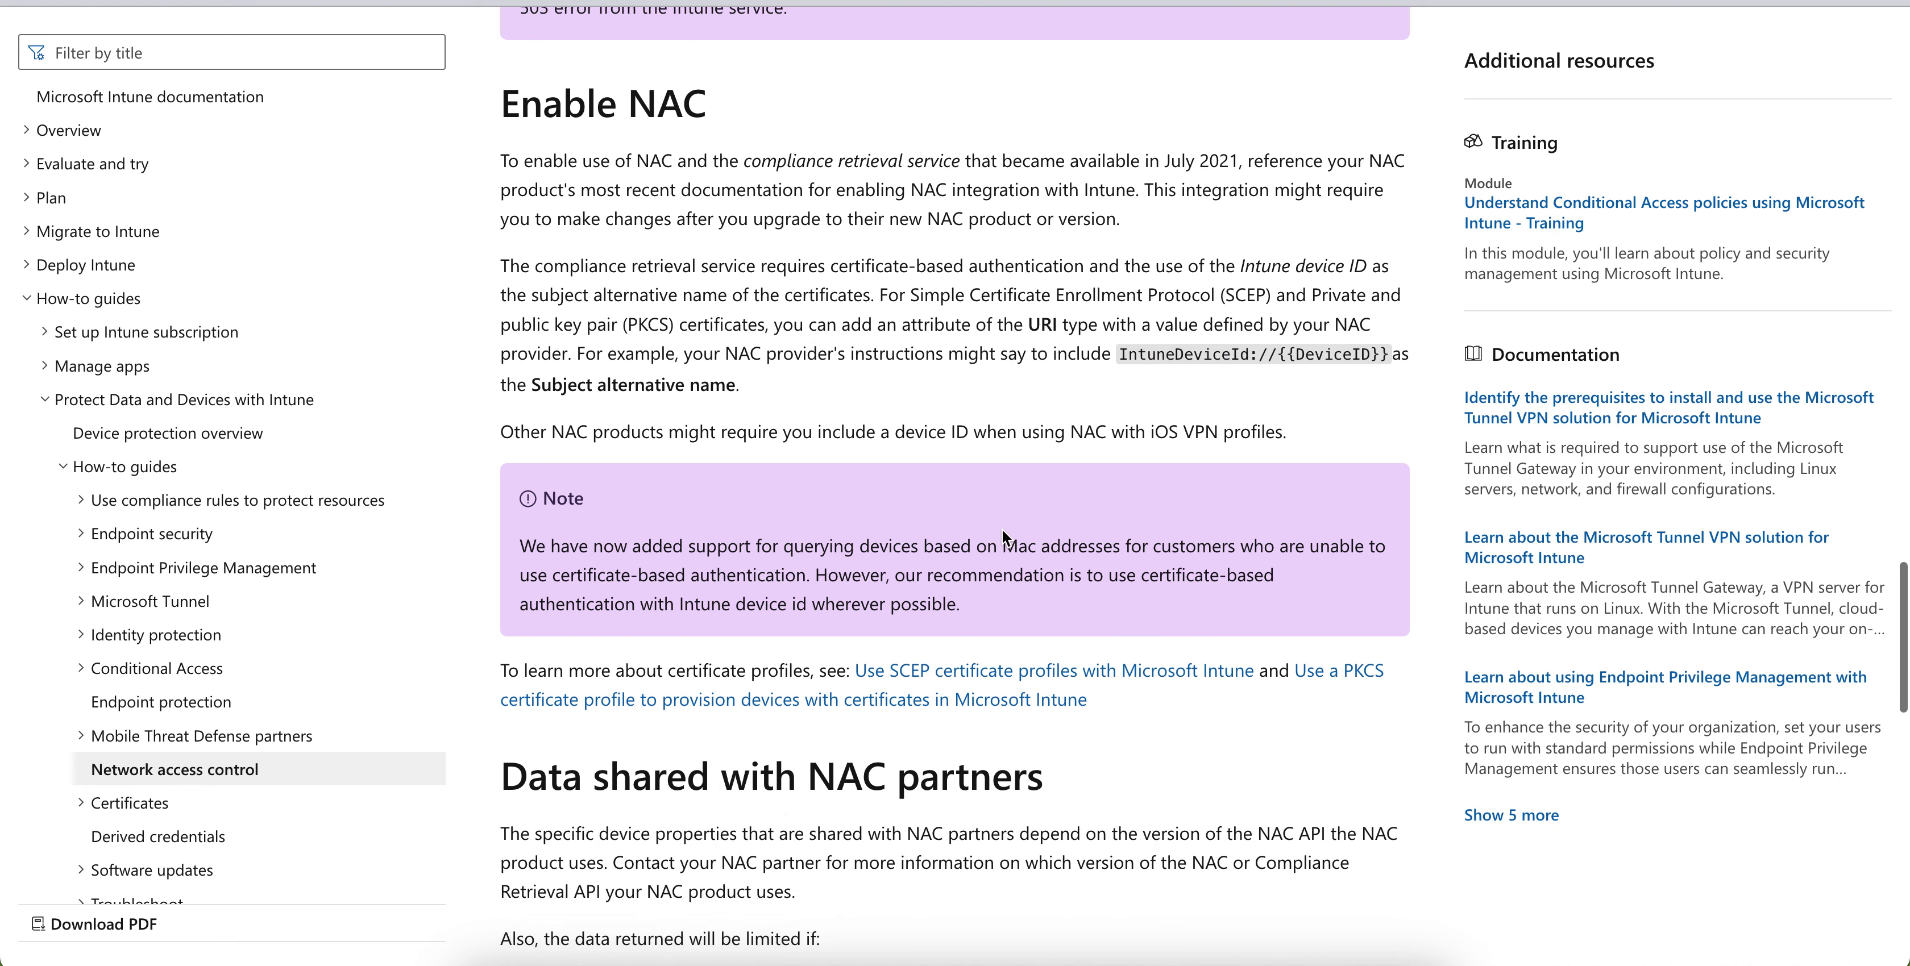
scroll(1002, 529, "down", 2)
left_click_drag(534, 463, 728, 462)
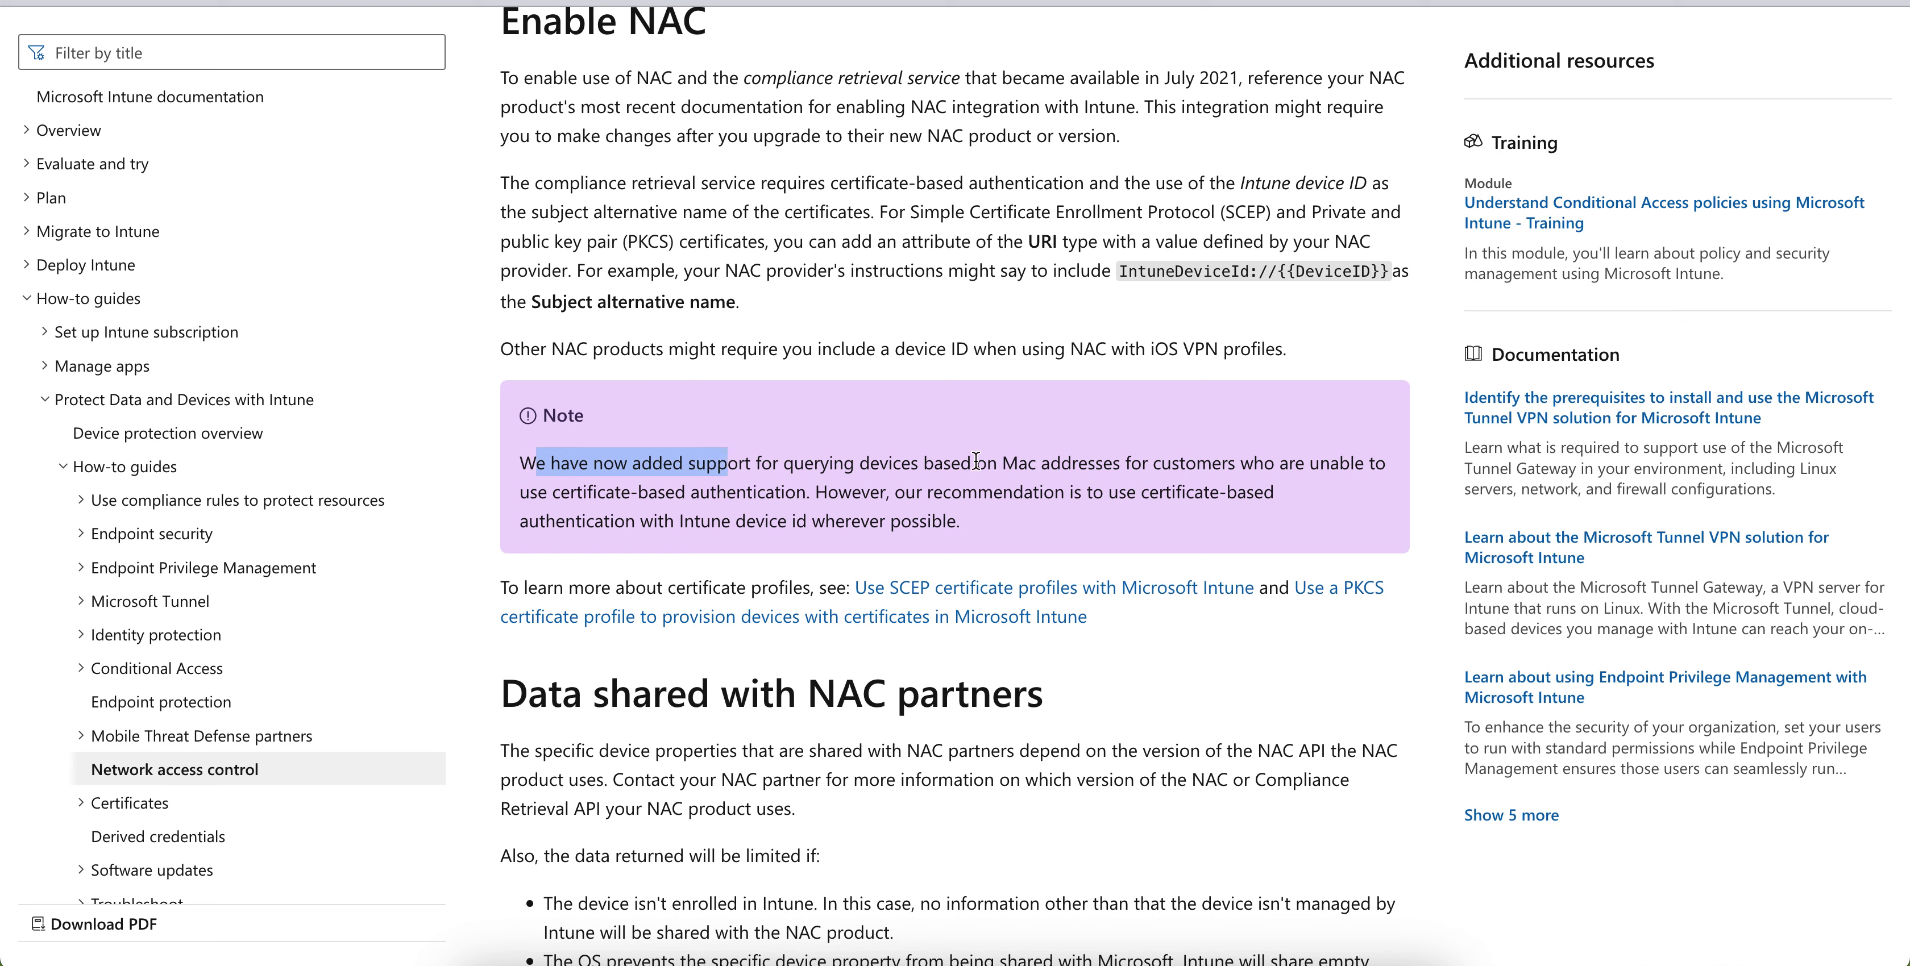
left_click_drag(1002, 463, 1132, 458)
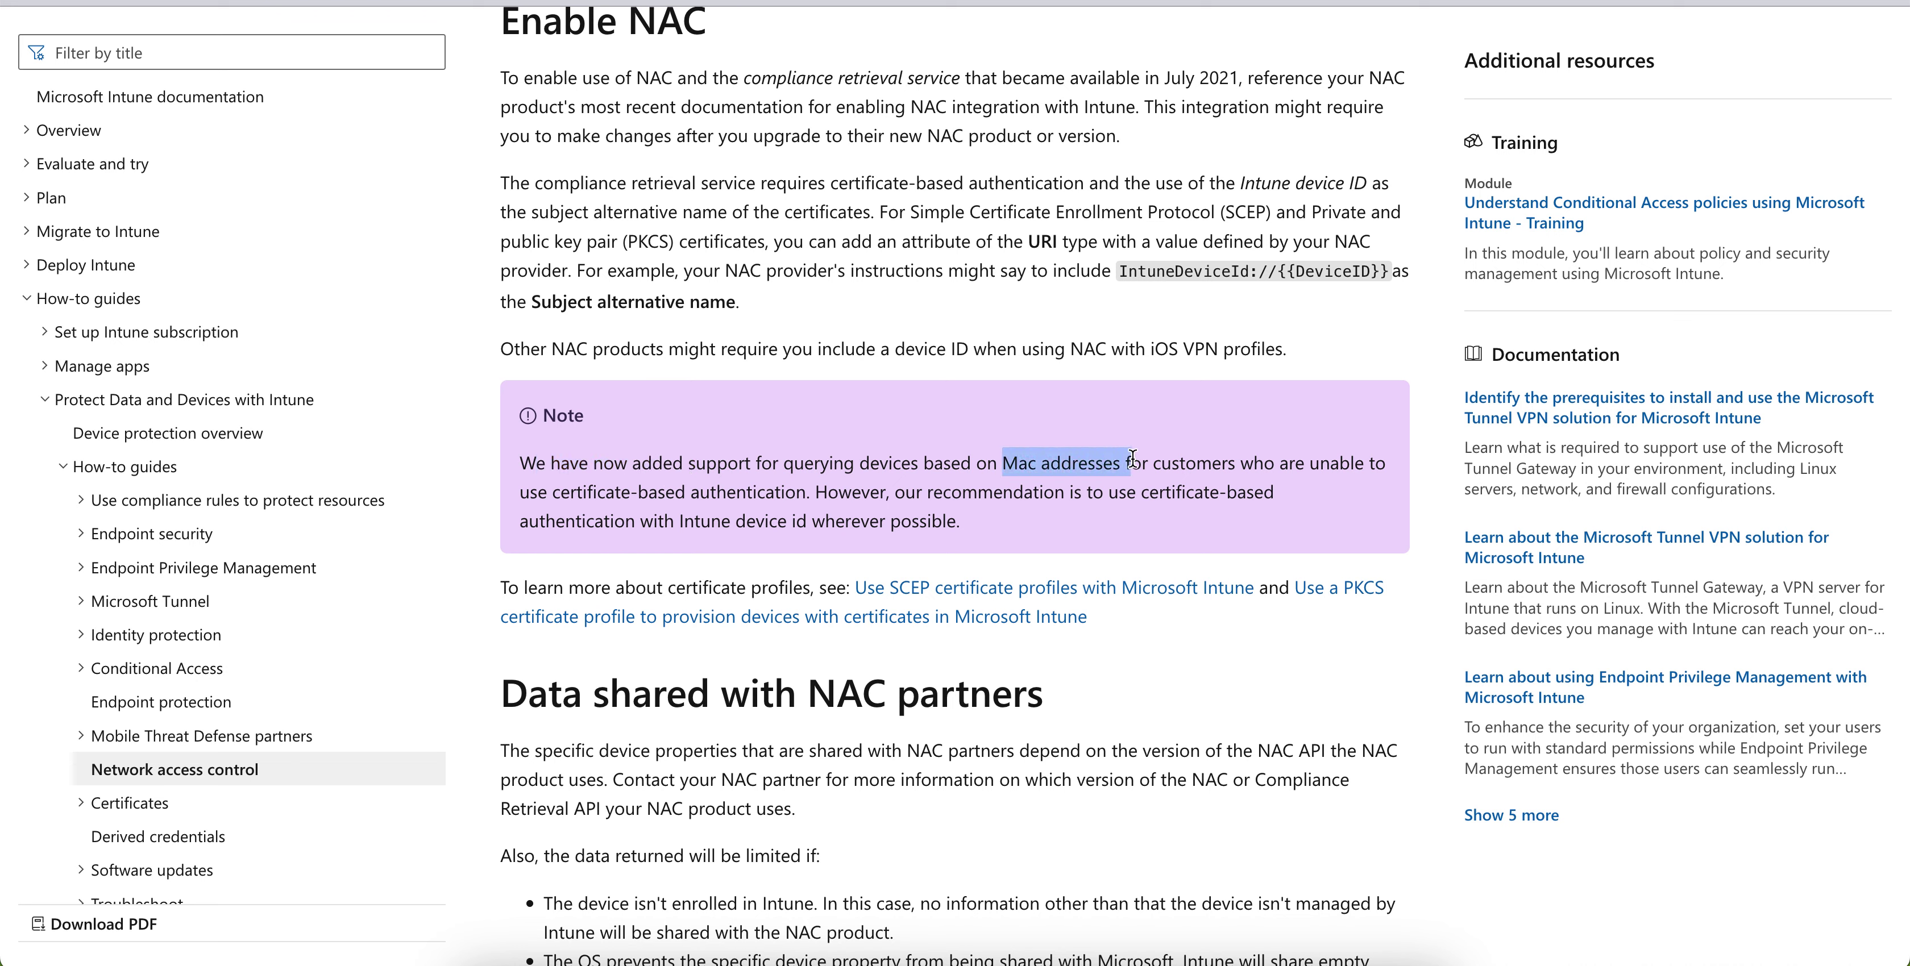
left_click_drag(577, 493, 871, 493)
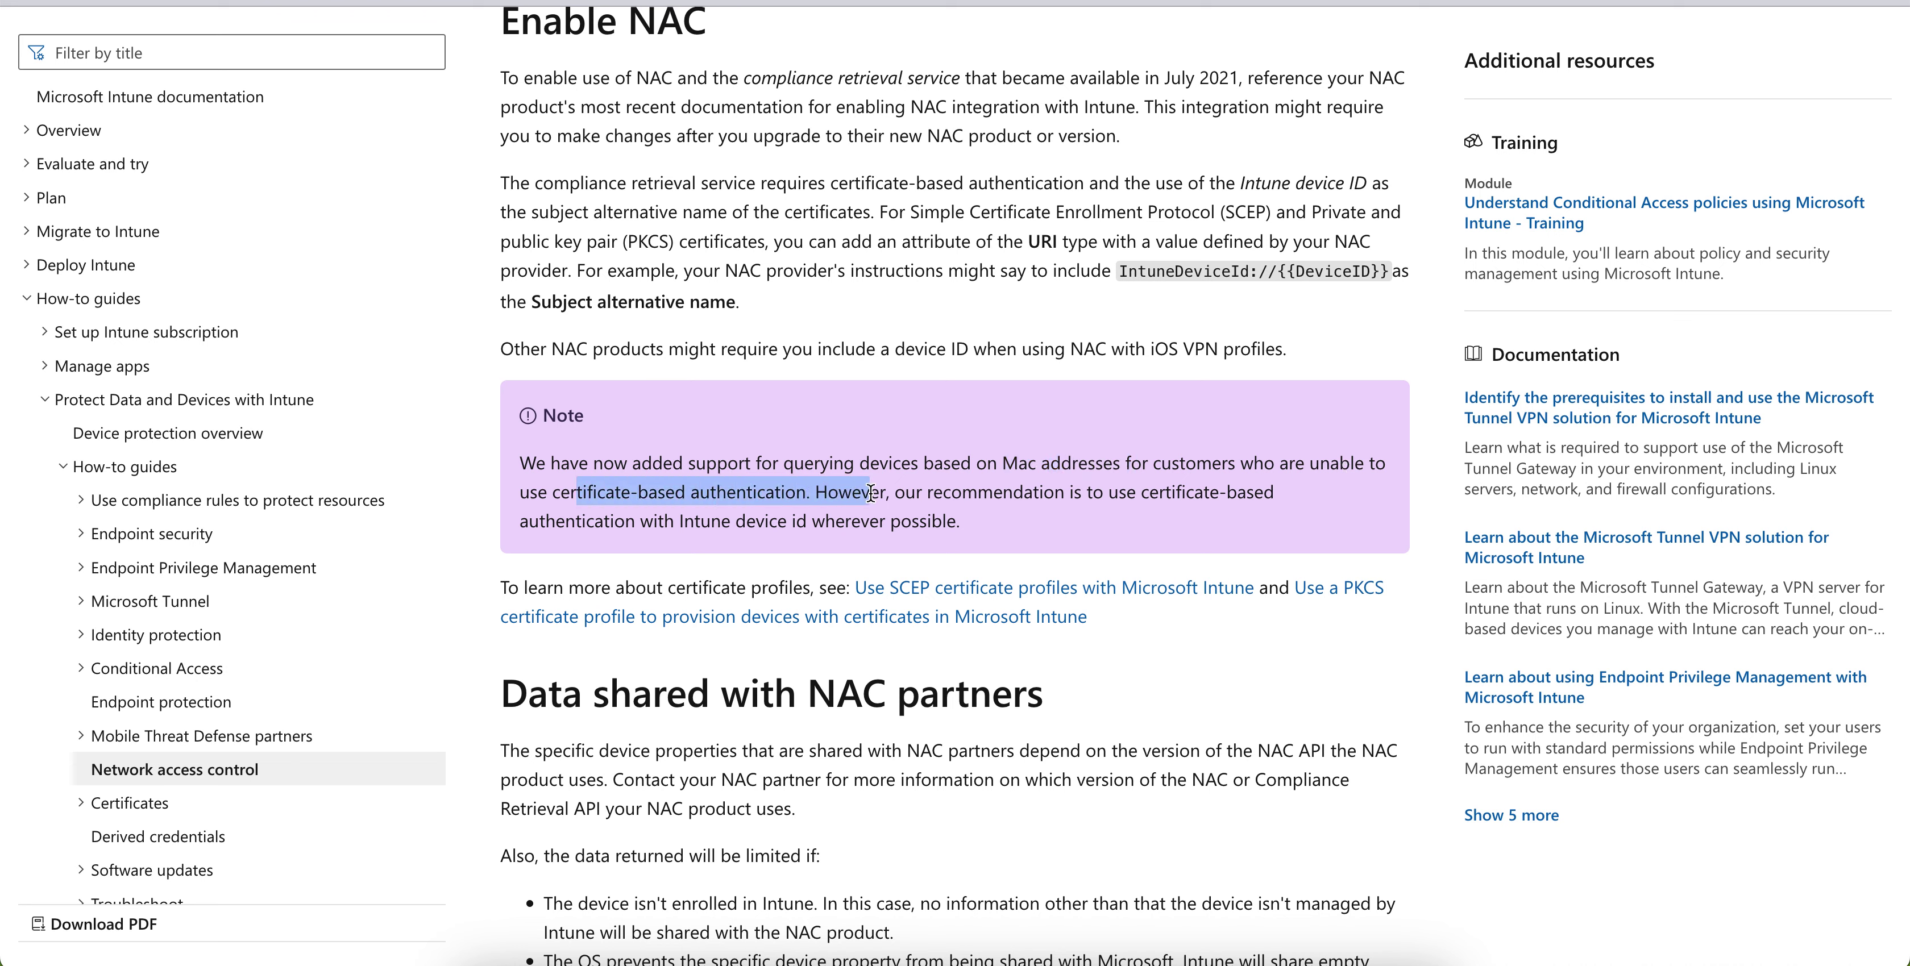
left_click(934, 493)
left_click(901, 492)
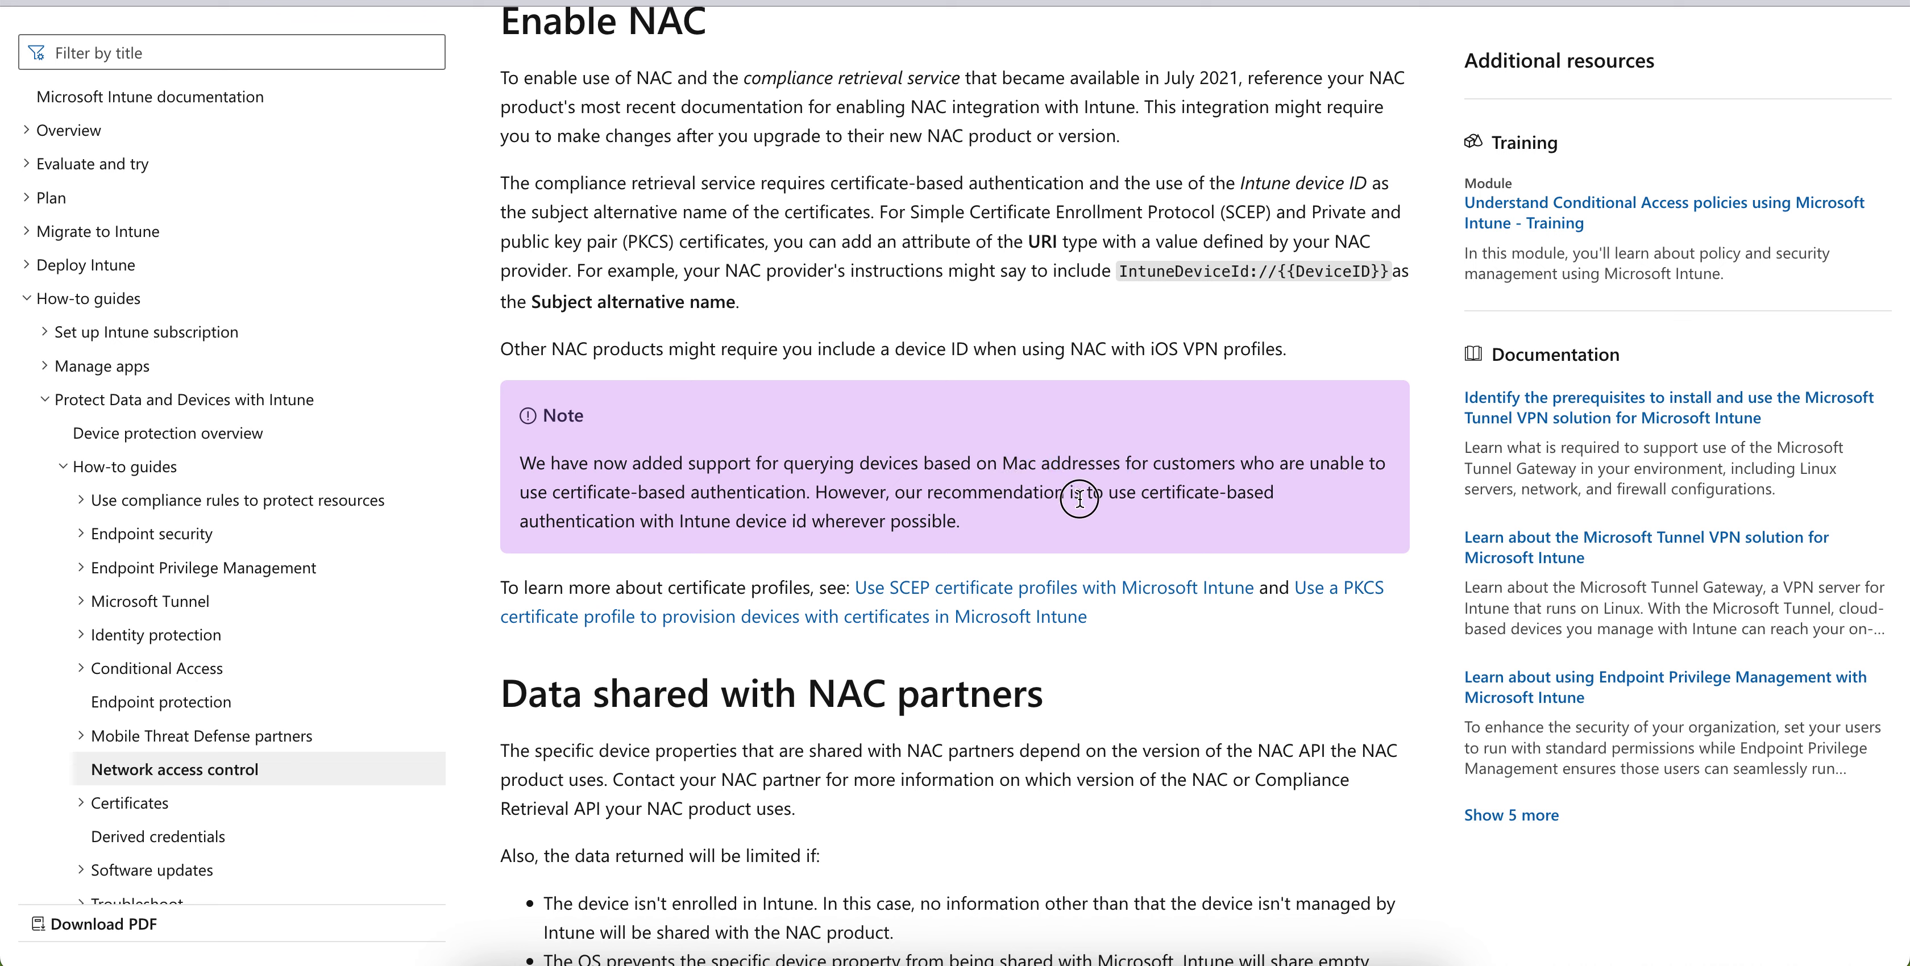
left_click_drag(995, 519, 769, 524)
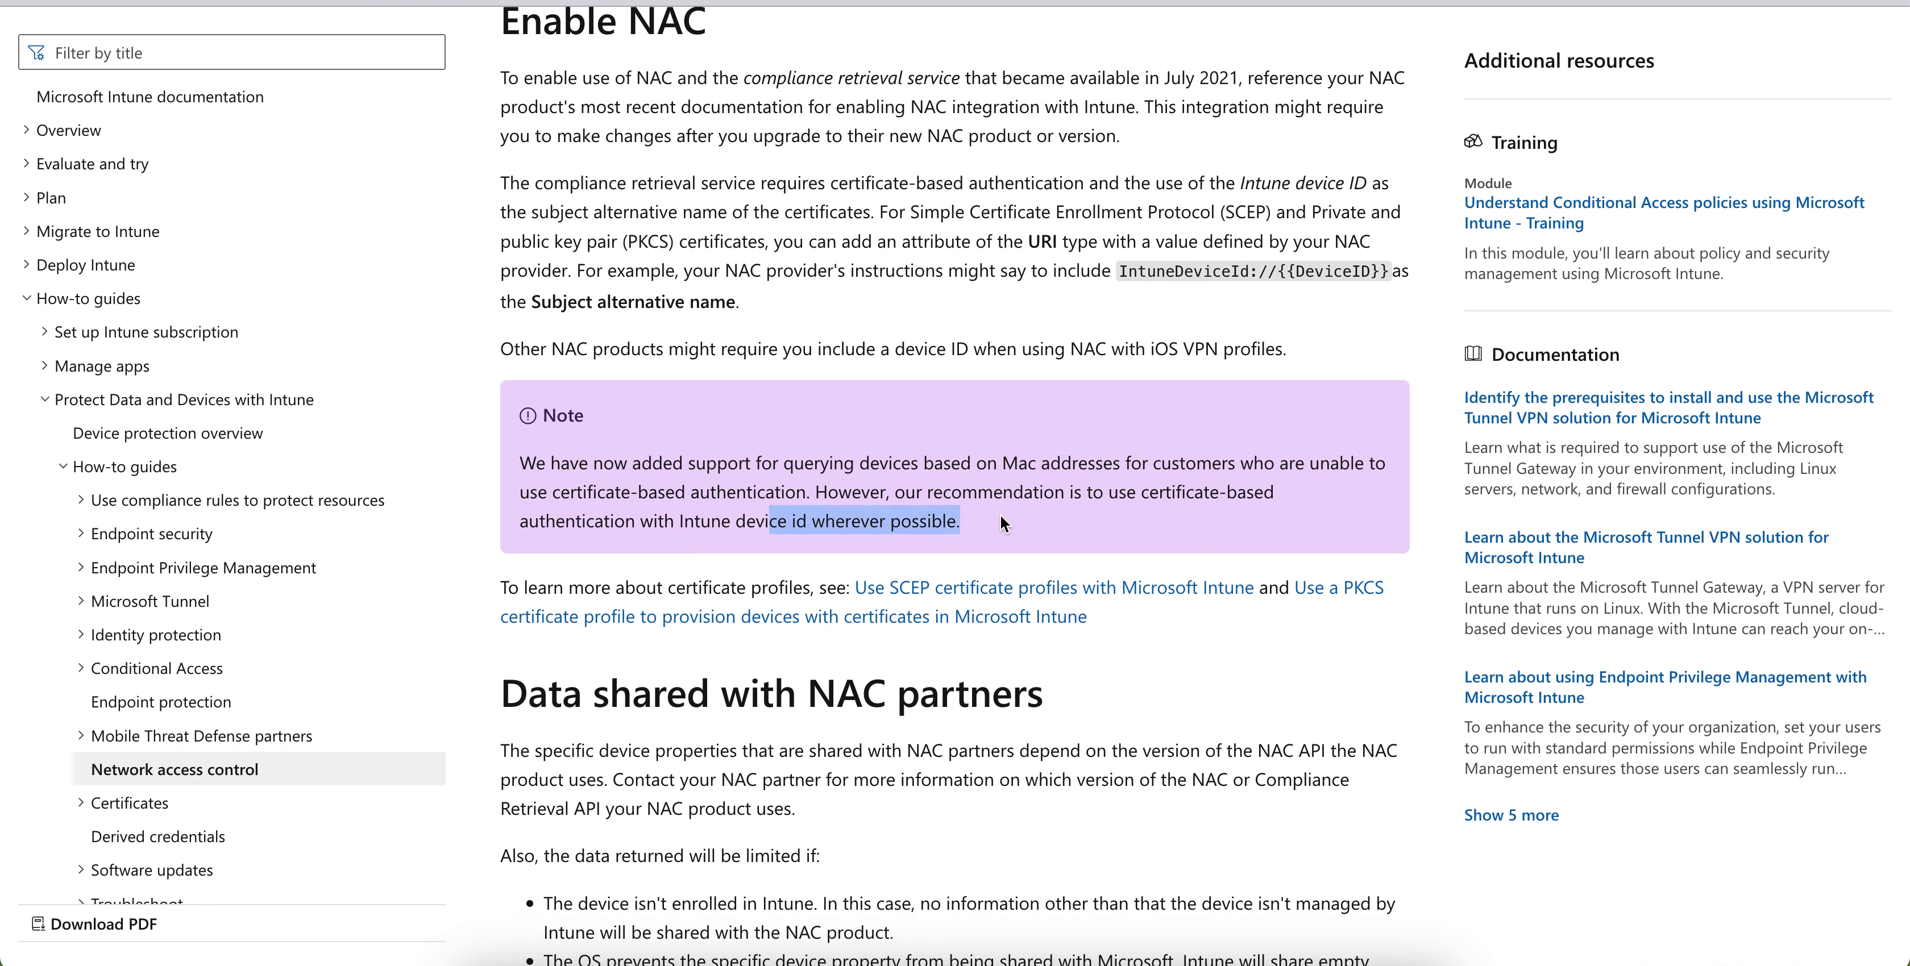
left_click(1017, 522)
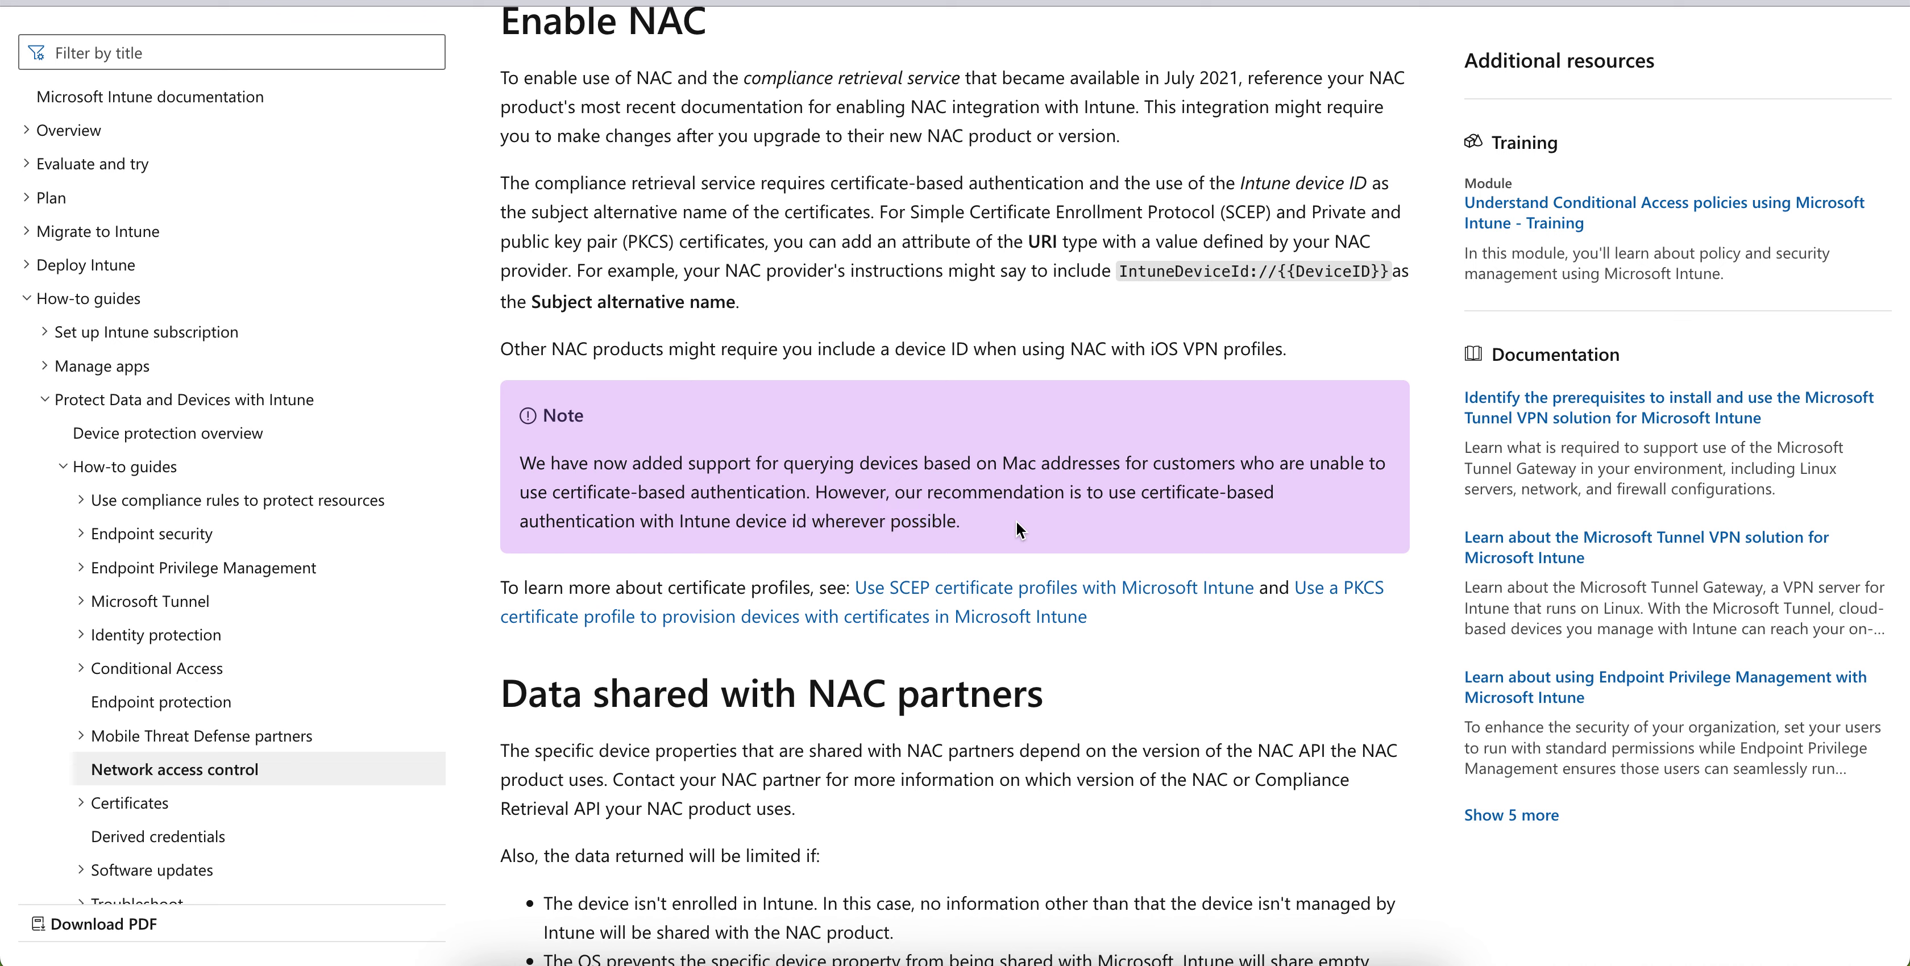
right_click(1045, 597)
- Skim the SCEP certificate profiles article, close it, and scroll to the Data shared with NAC partners table
left_click(1071, 592)
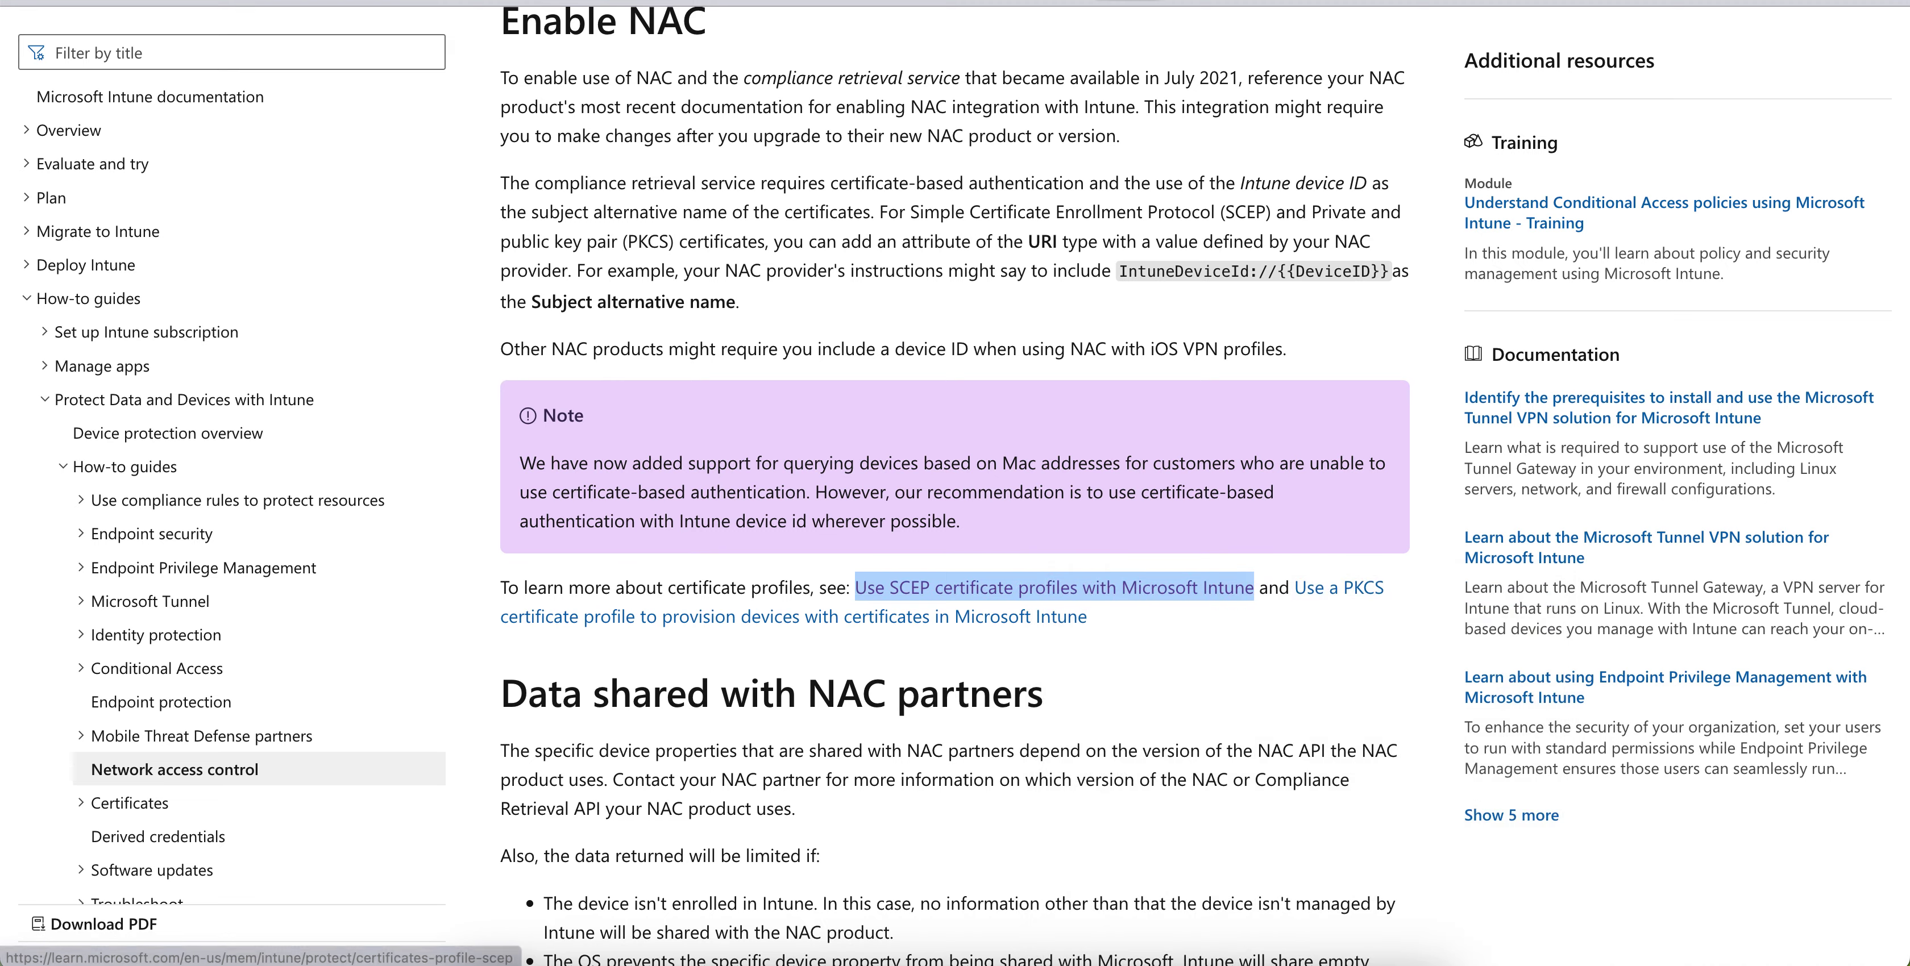
scroll(1101, 404, "down", 12)
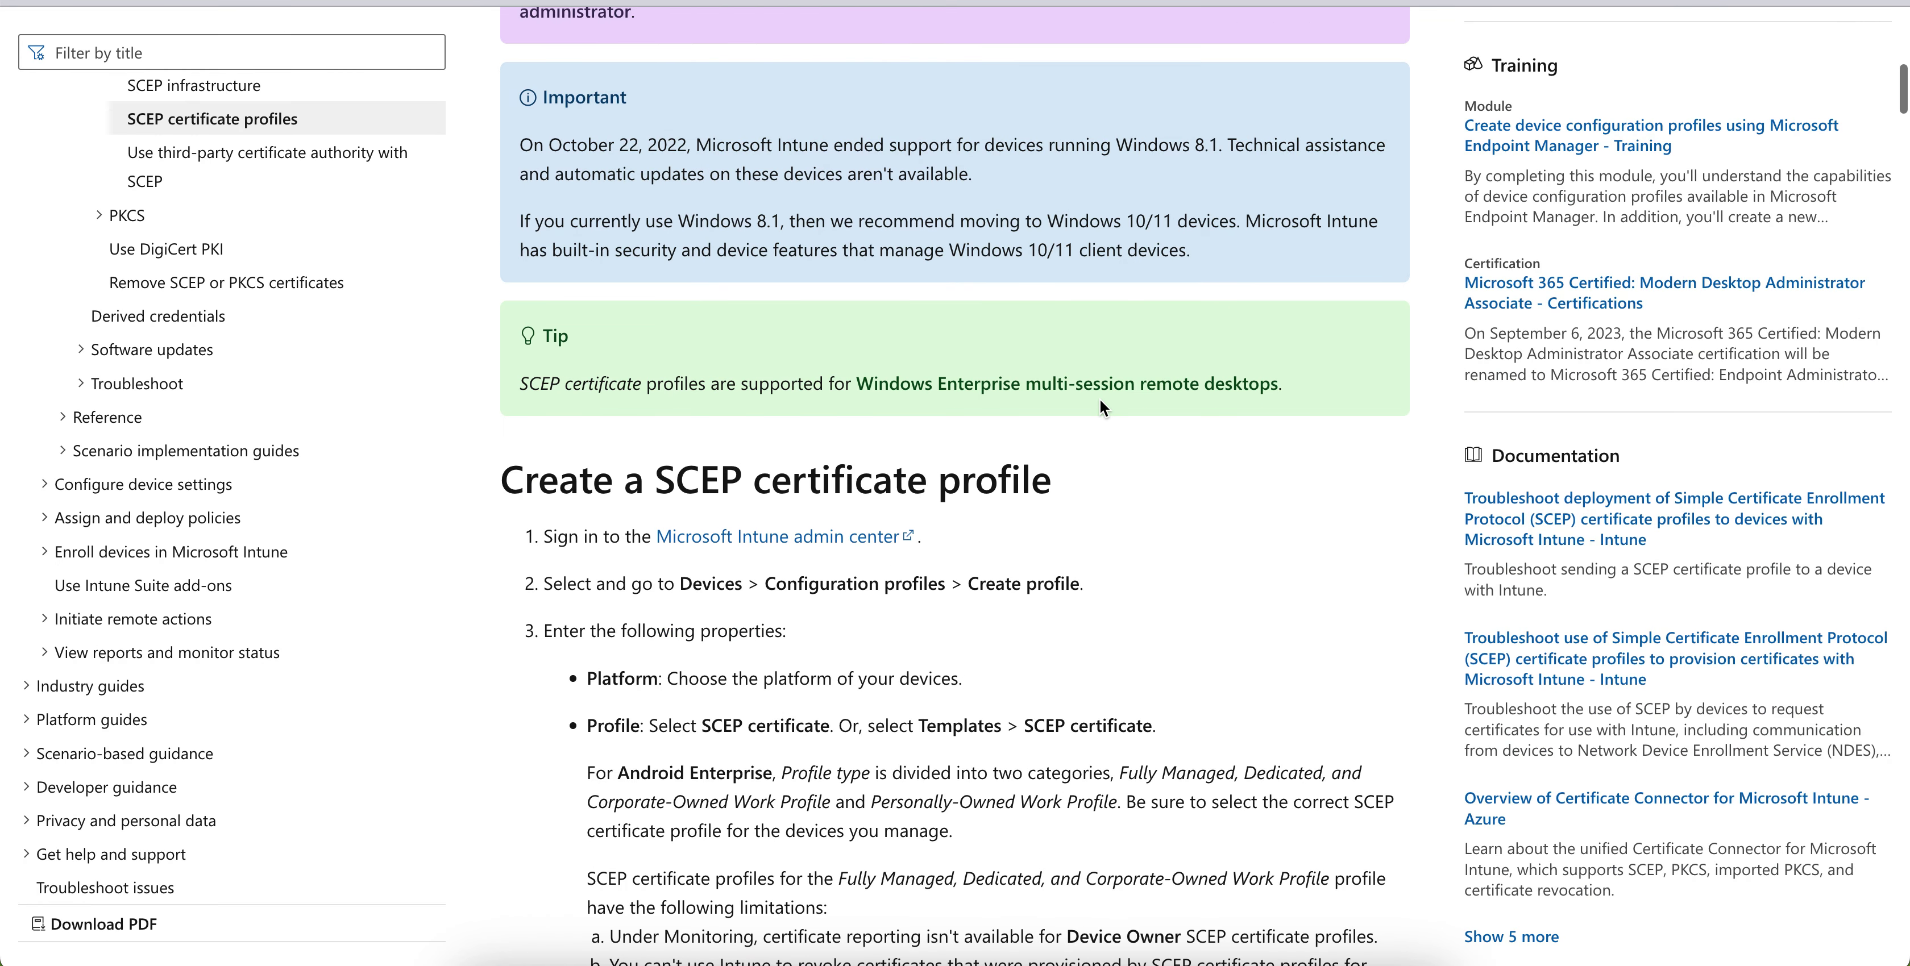
scroll(1099, 400, "down", 10)
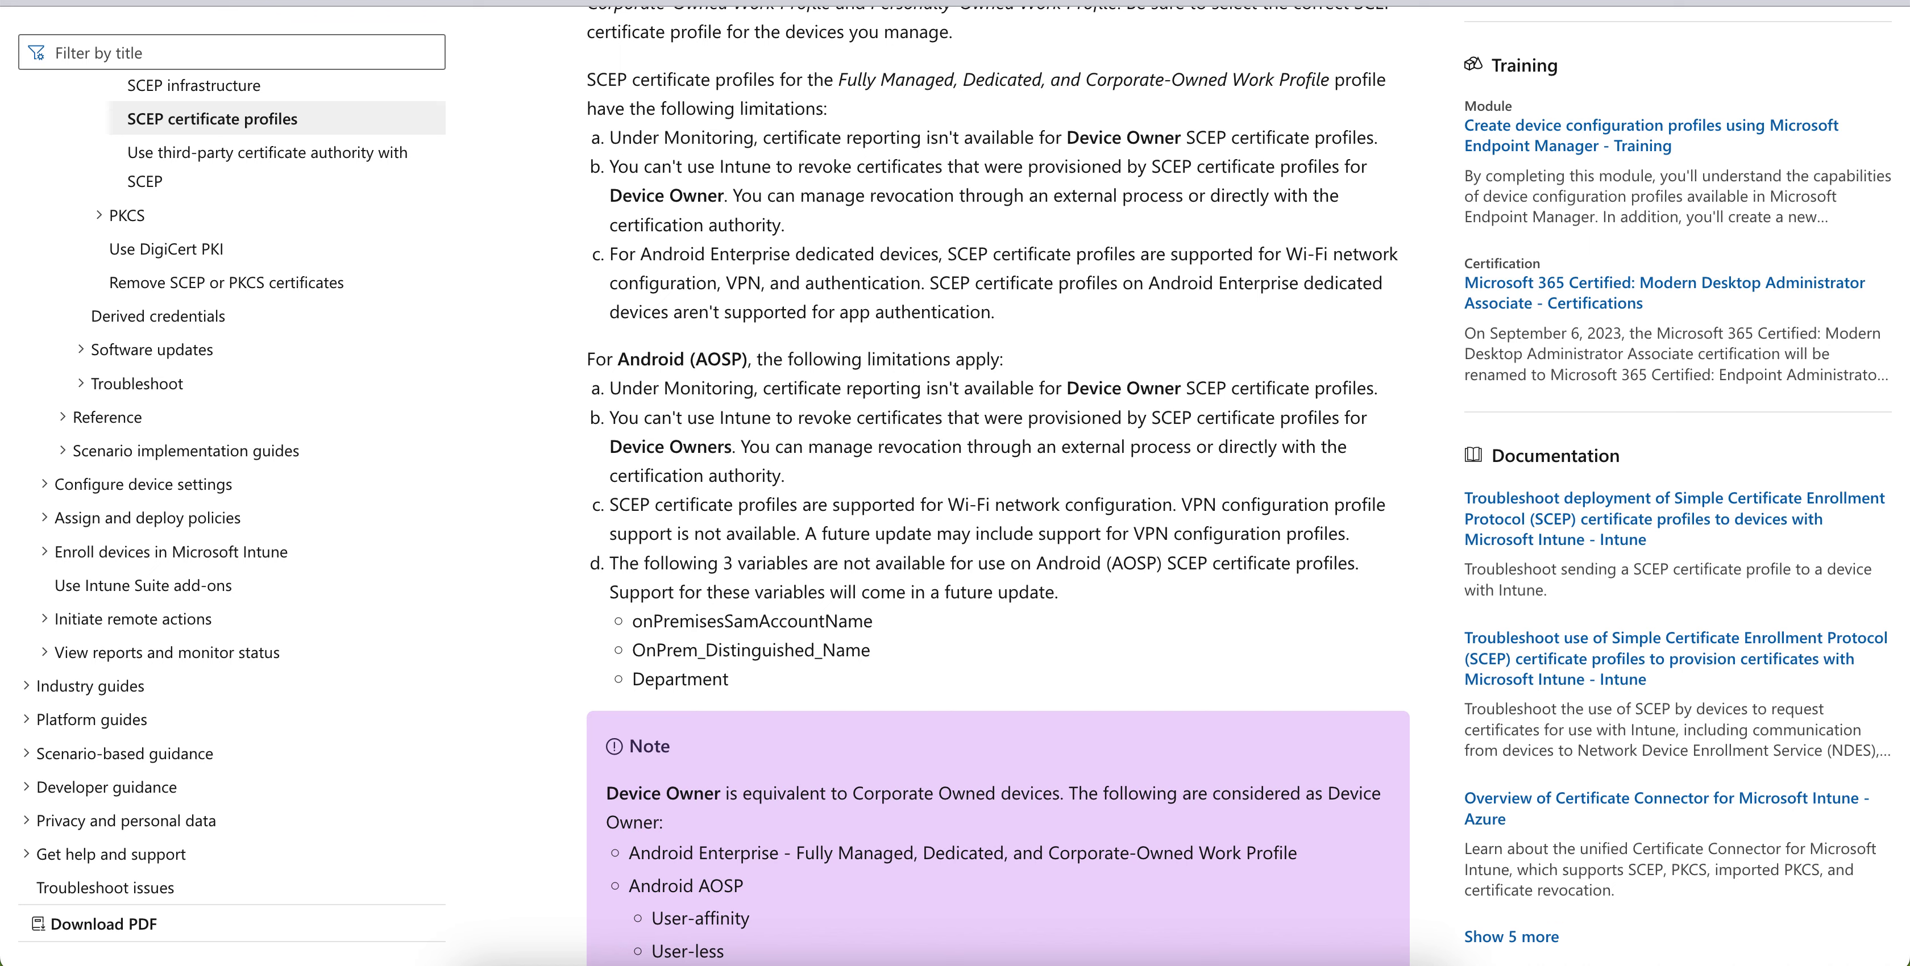
key("ctrl+w")
scroll(1220, 428, "down", 6)
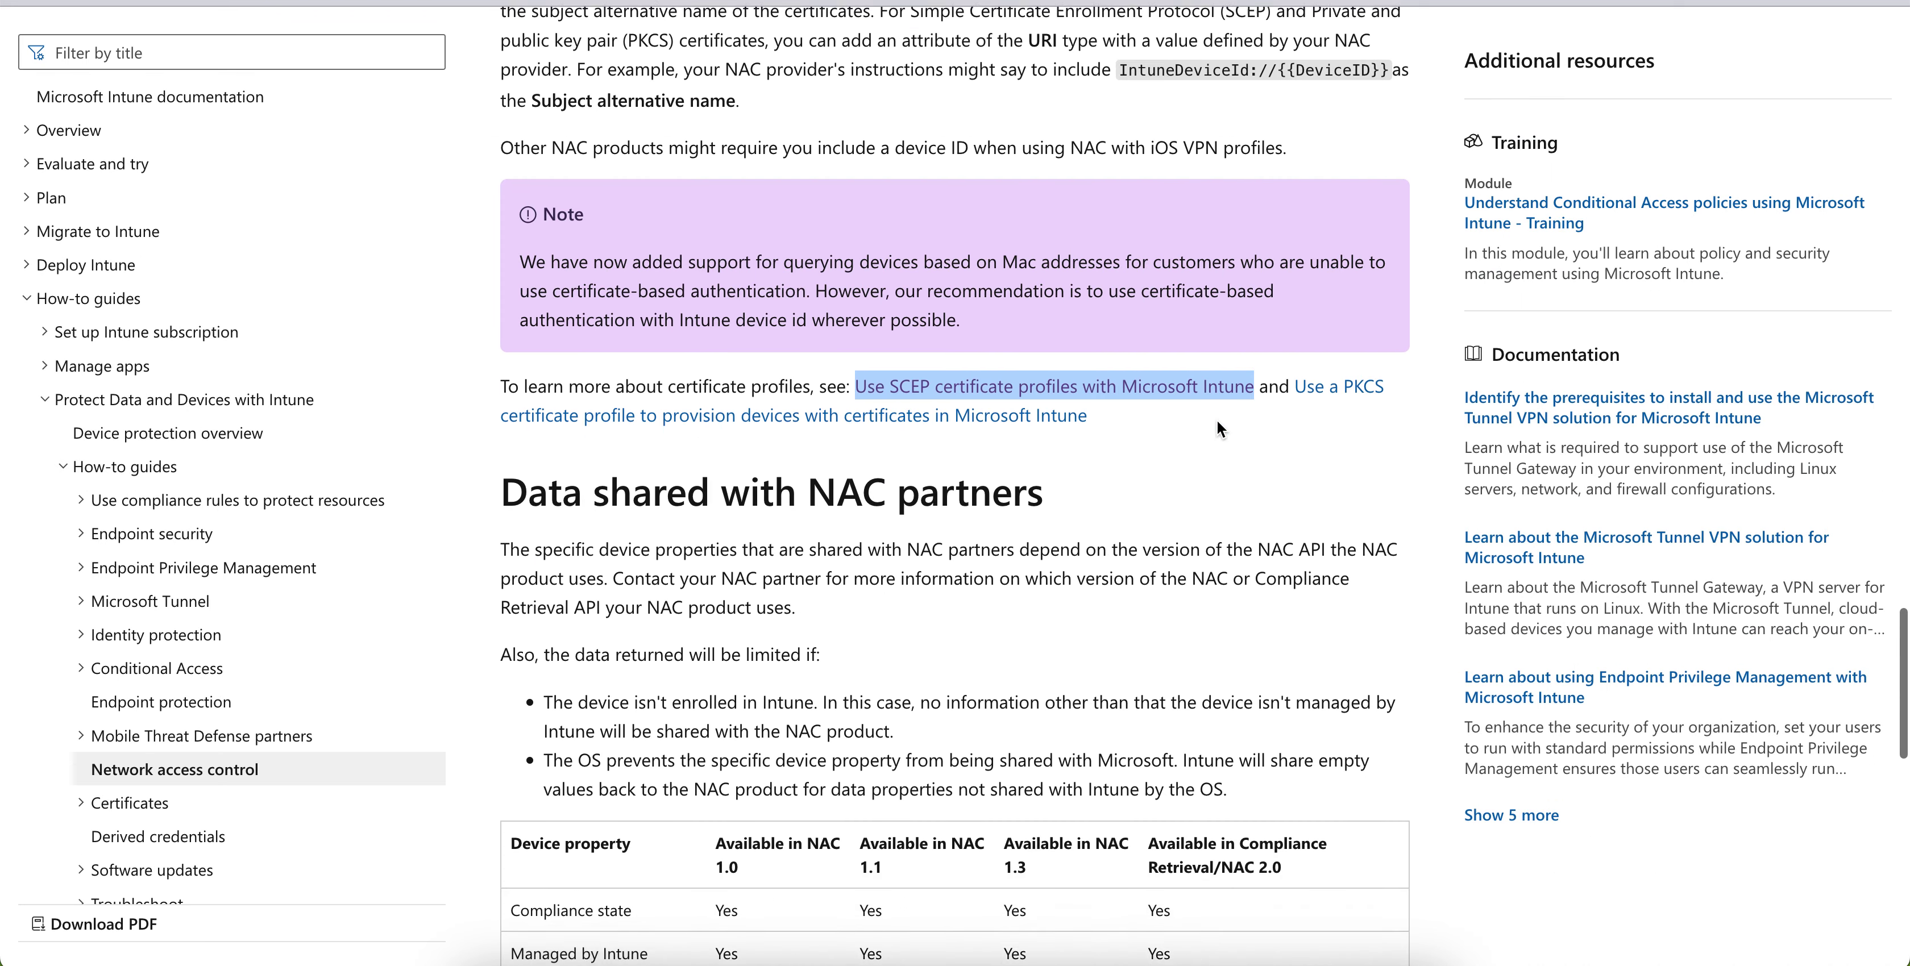
scroll(1218, 421, "down", 2)
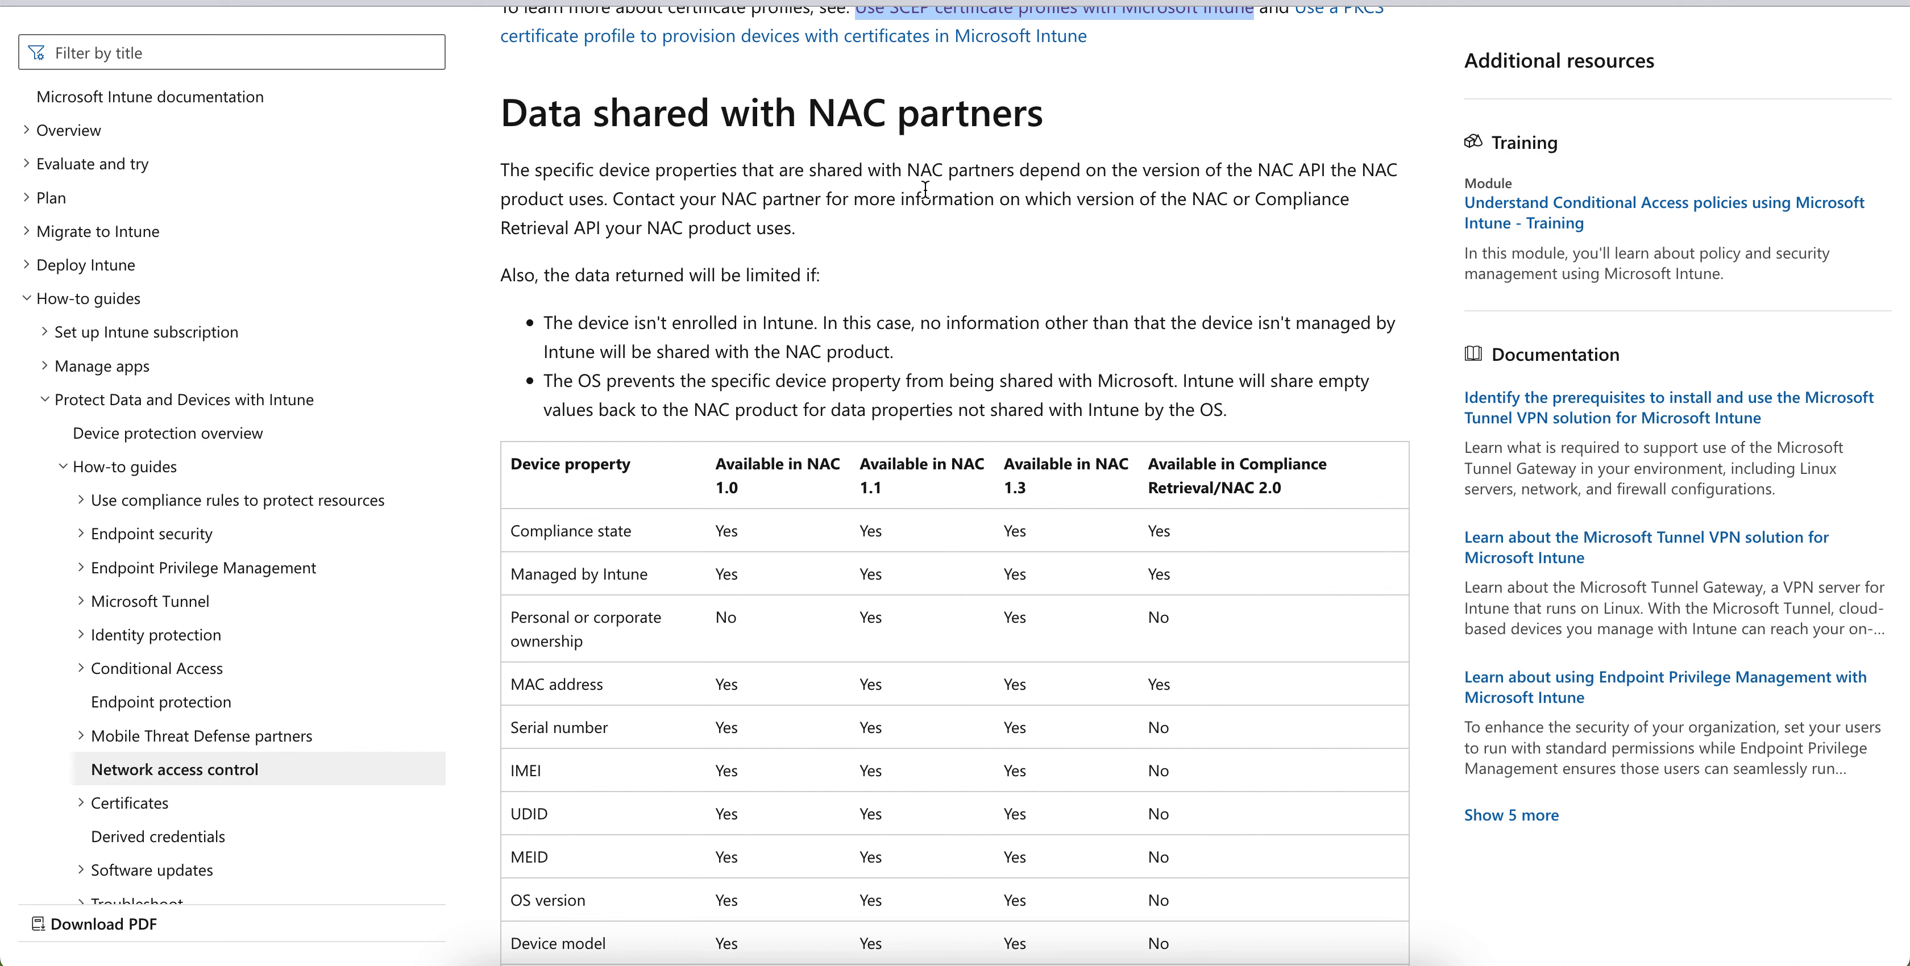
scroll(1058, 271, "down", 2)
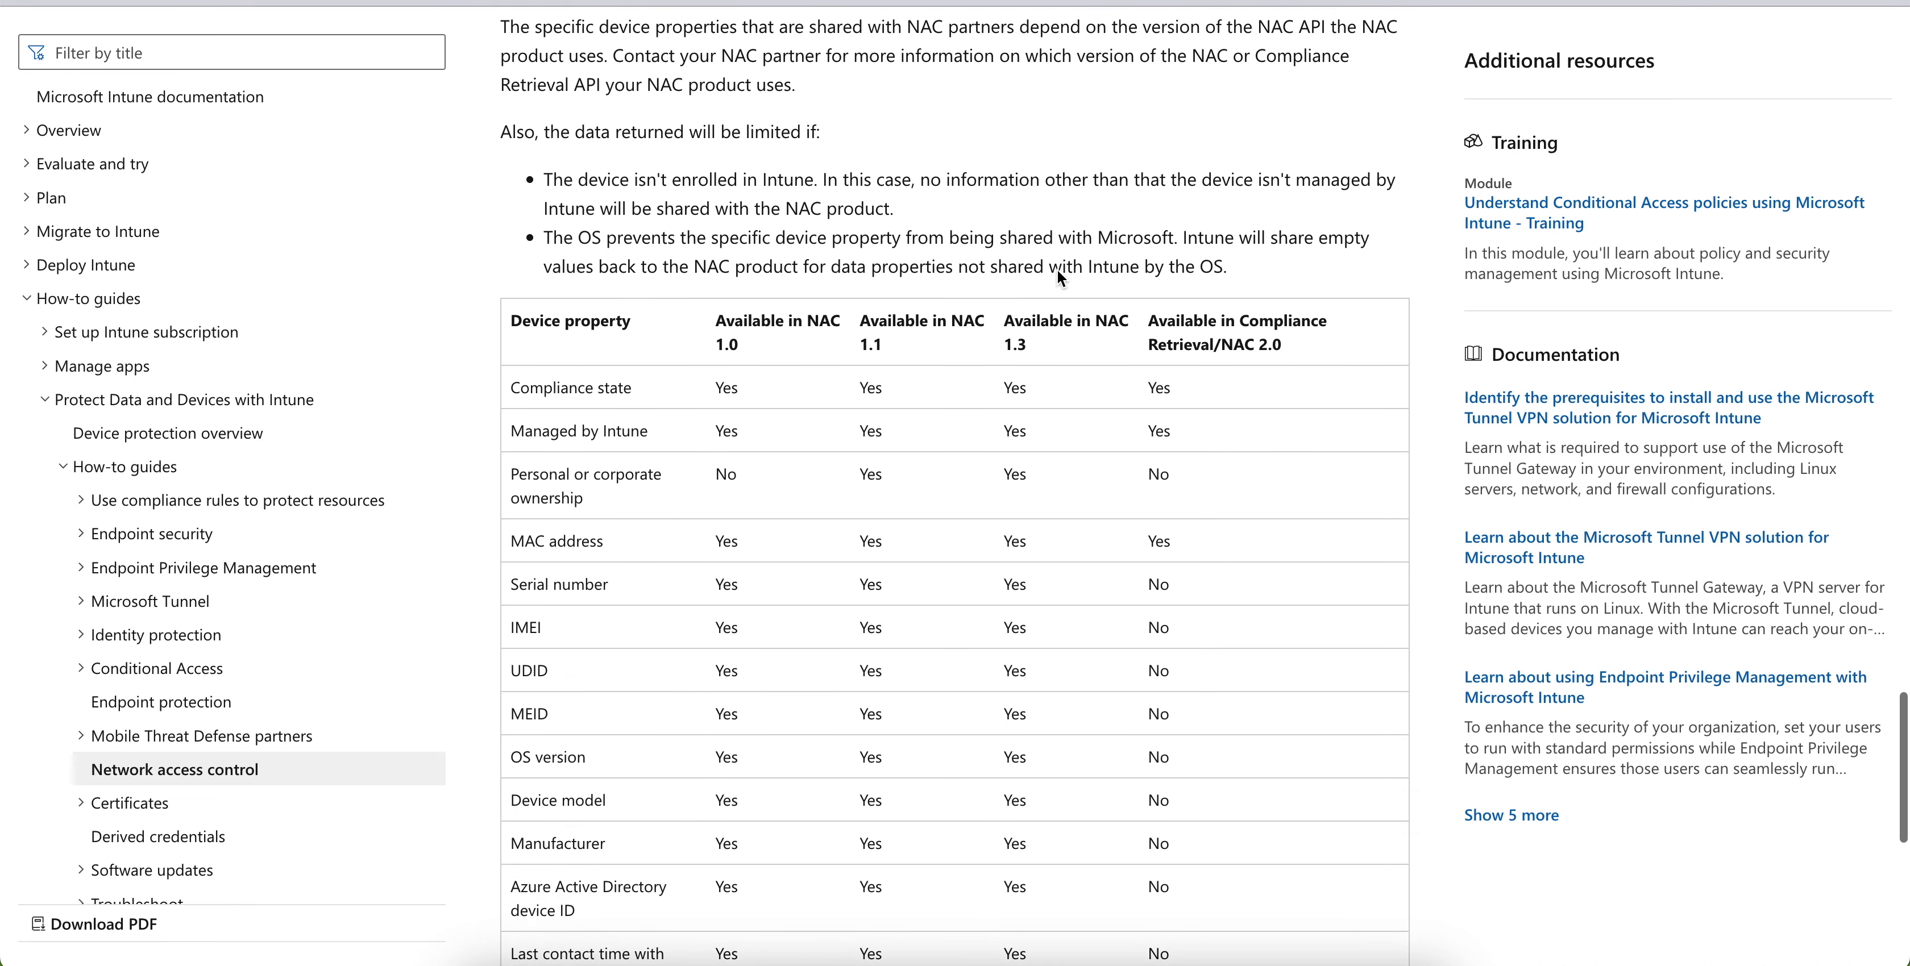
scroll(837, 415, "down", 1)
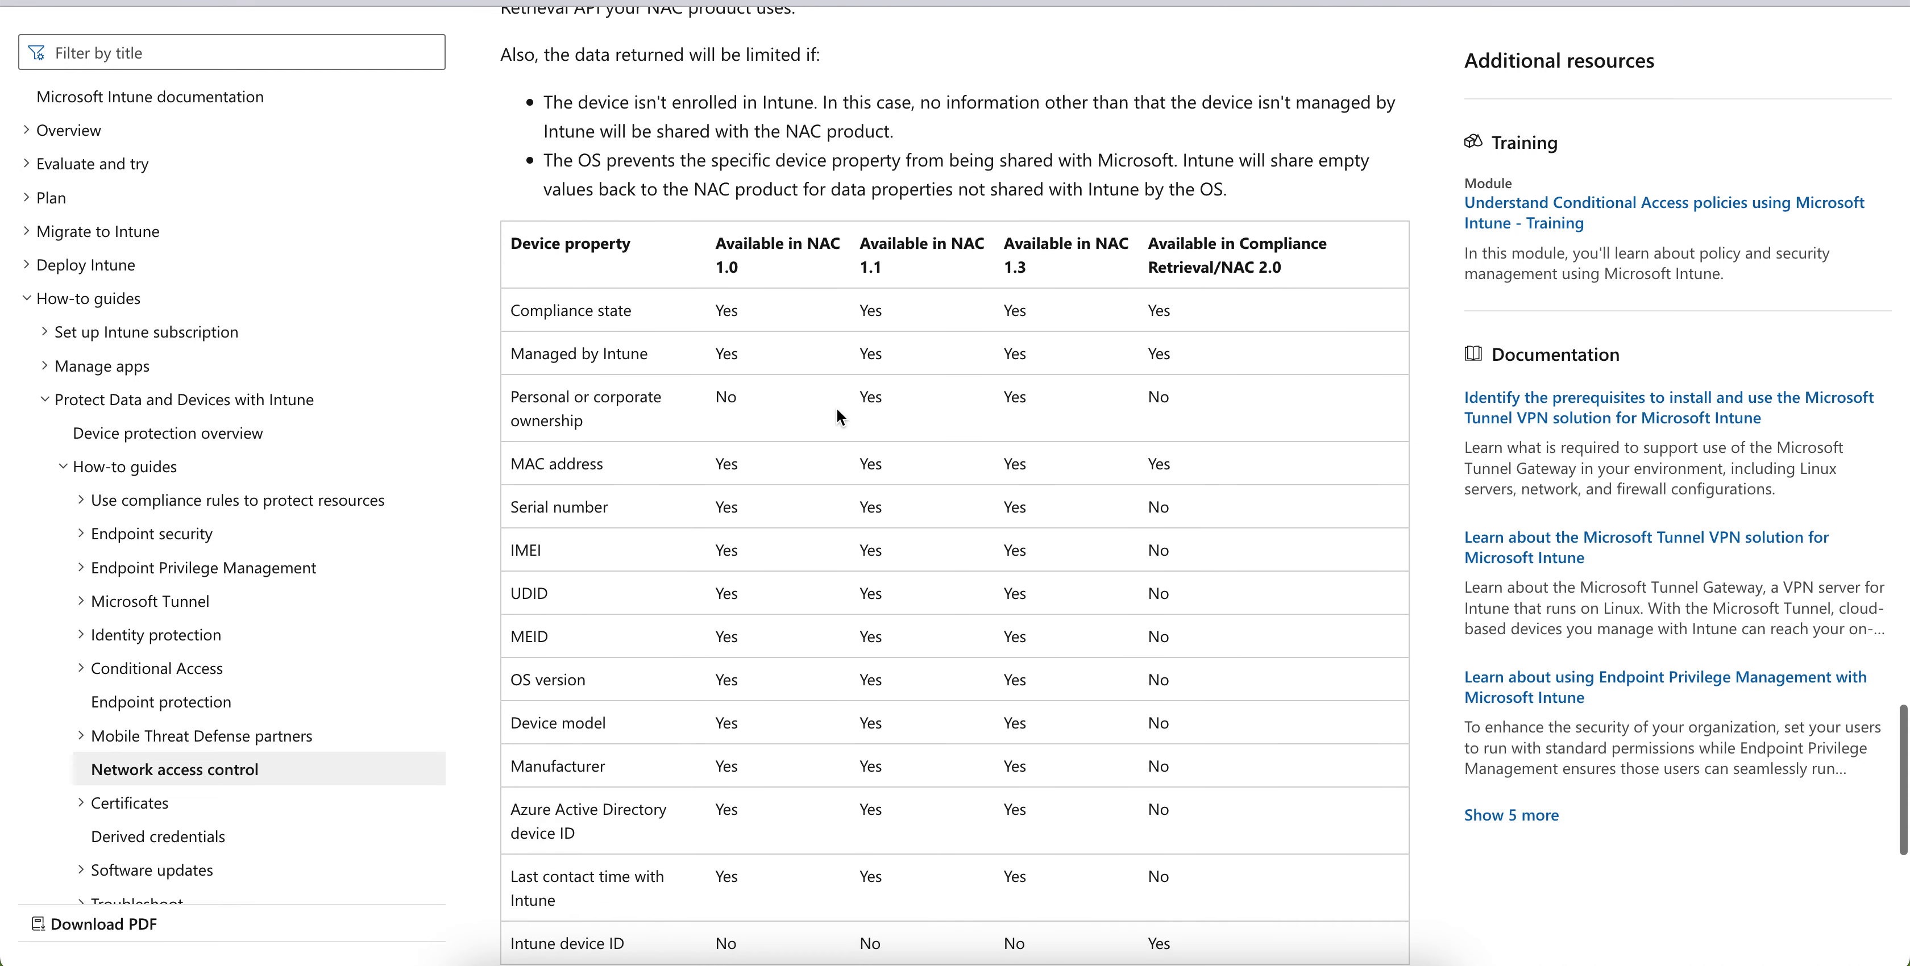
left_click_drag(738, 317, 1197, 311)
left_click(1237, 312)
scroll(1163, 546, "down", 2)
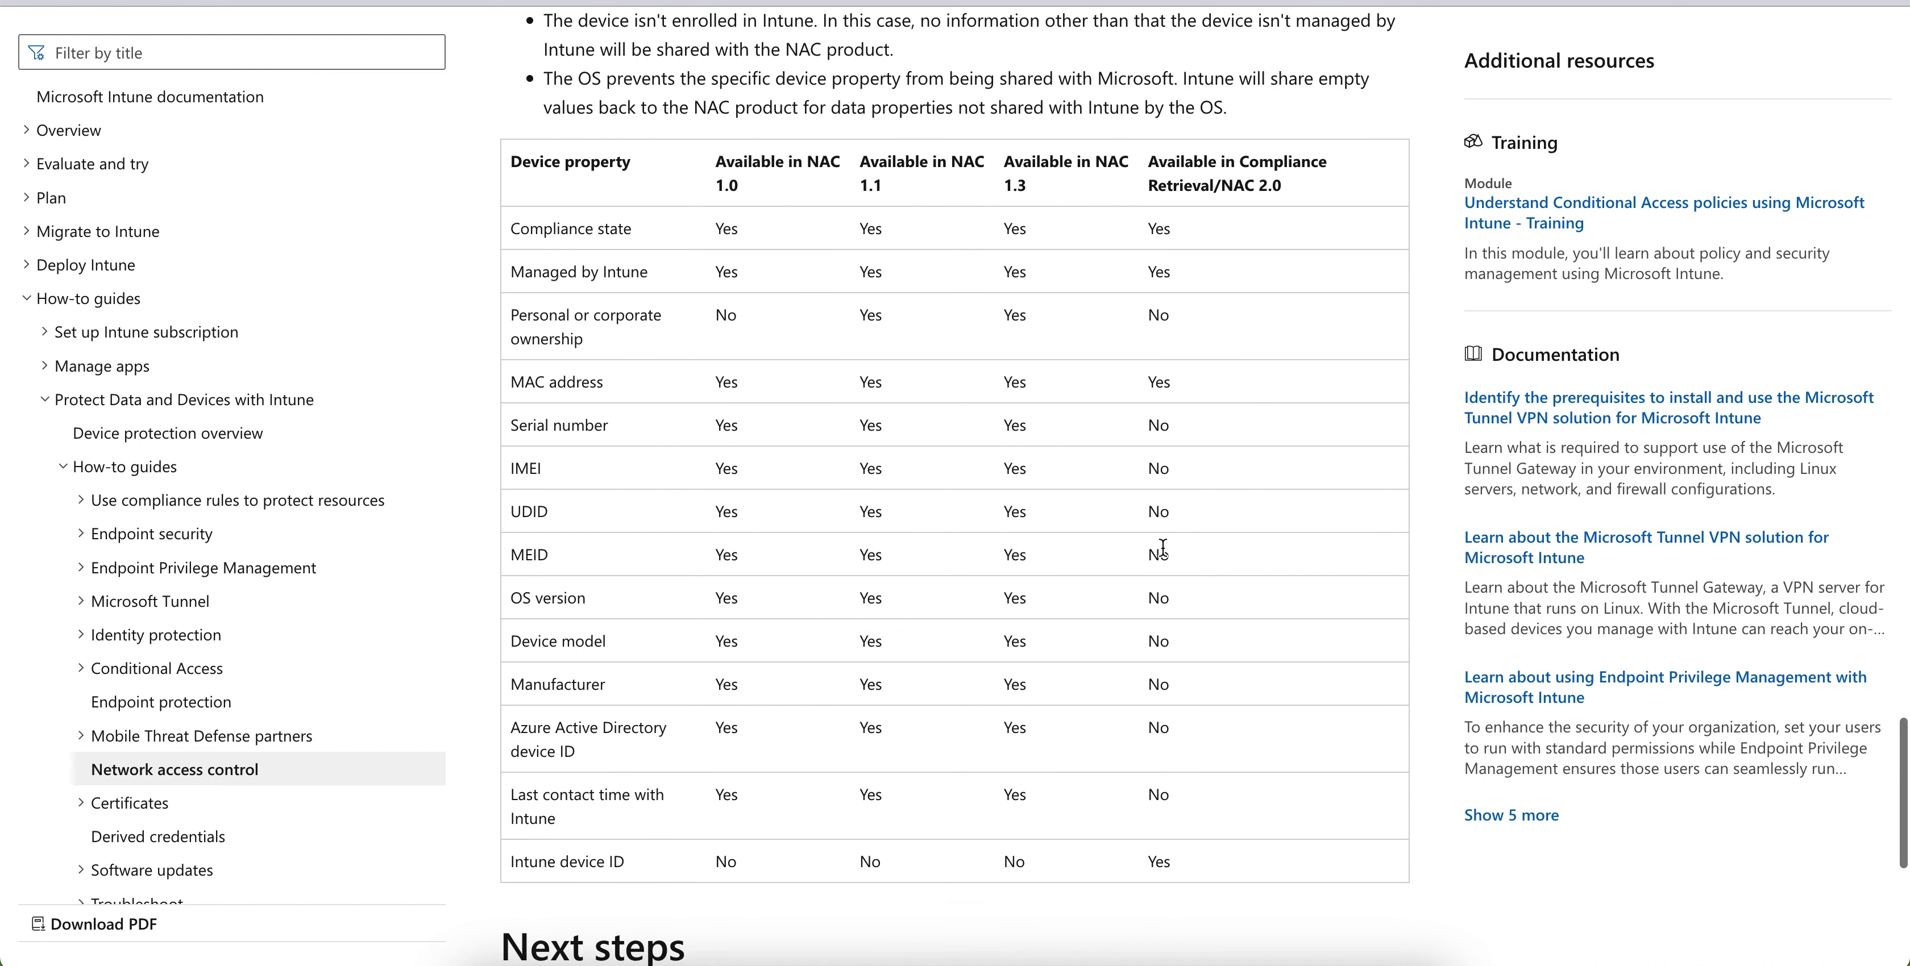
left_click_drag(1229, 823, 1123, 826)
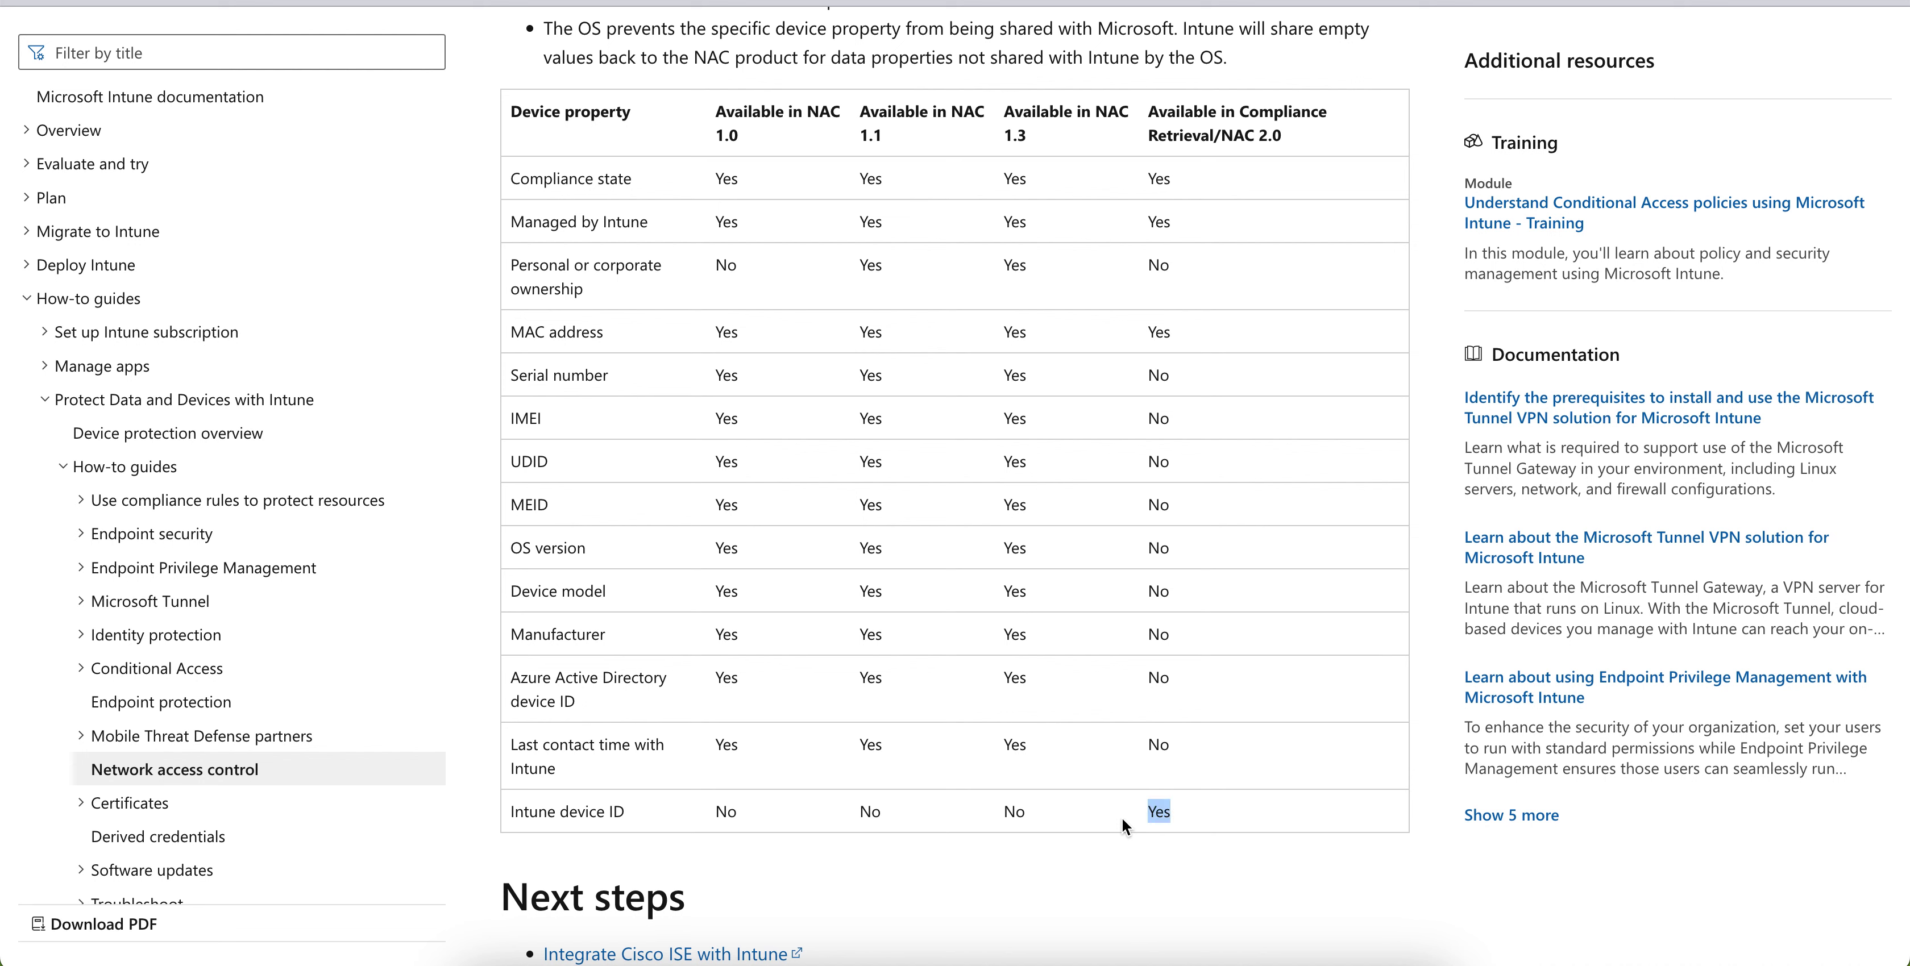
left_click_drag(1199, 334, 728, 332)
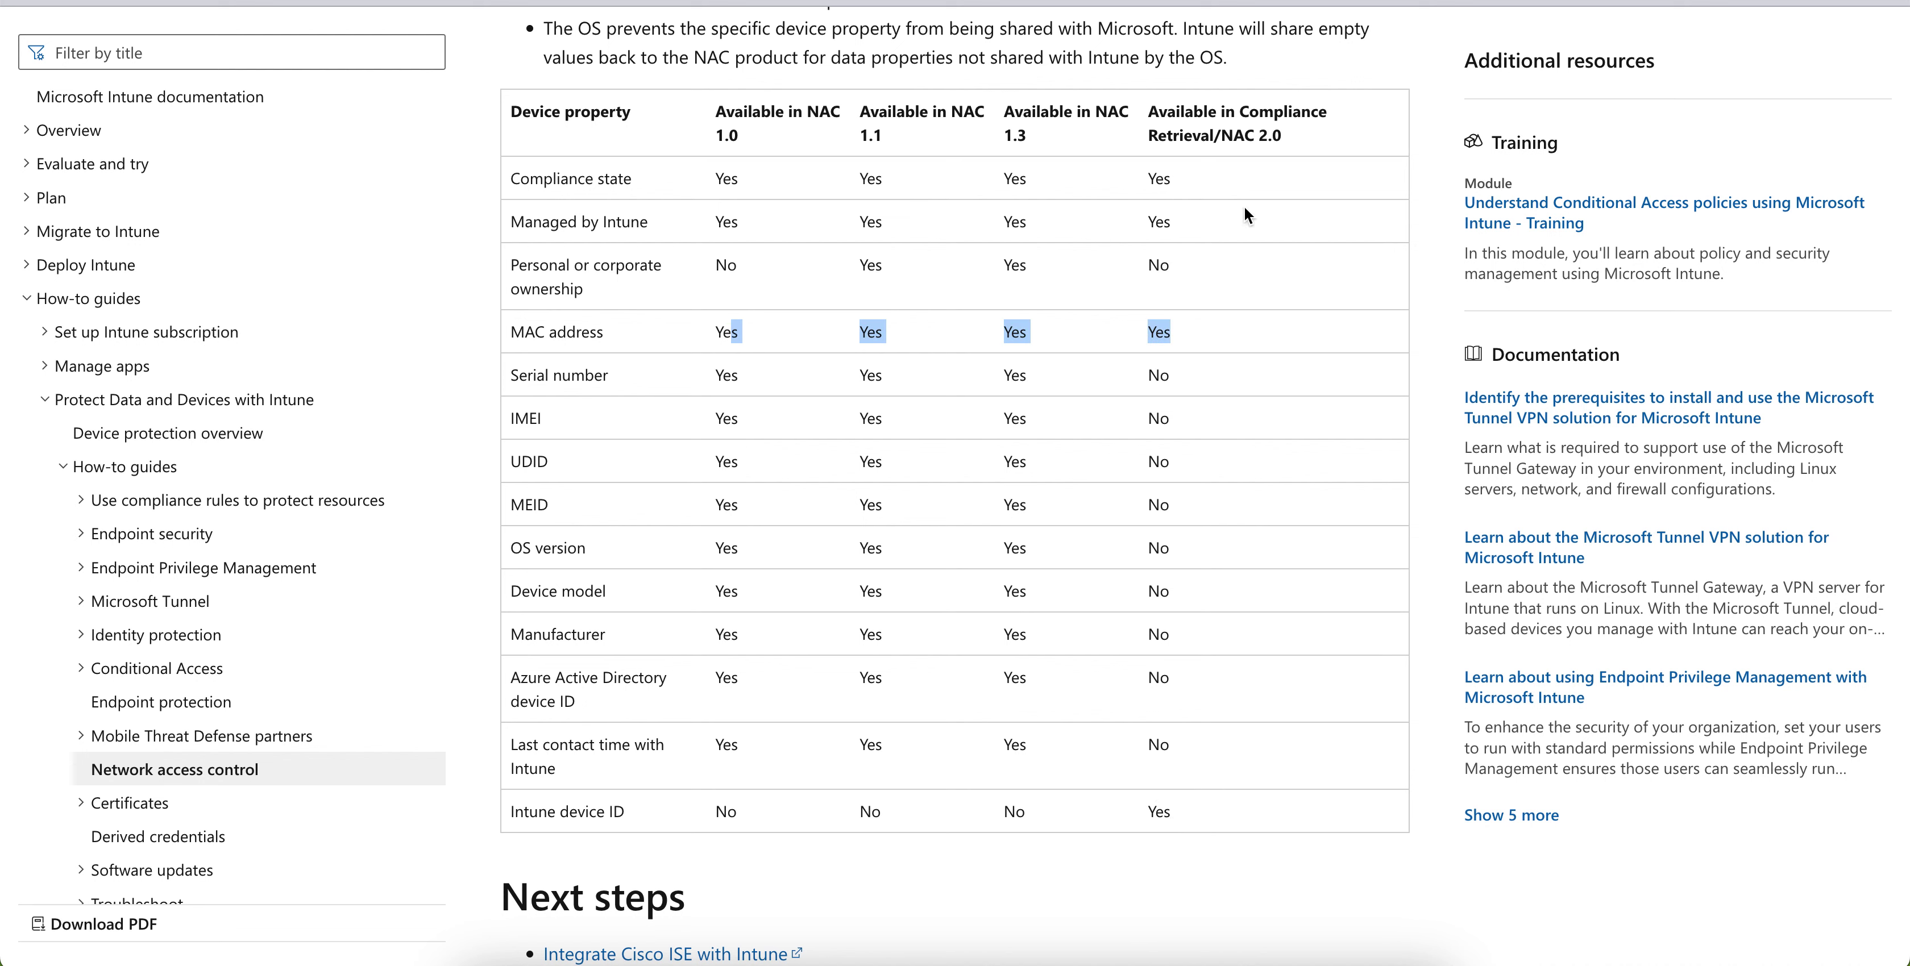
left_click_drag(1202, 339, 1060, 330)
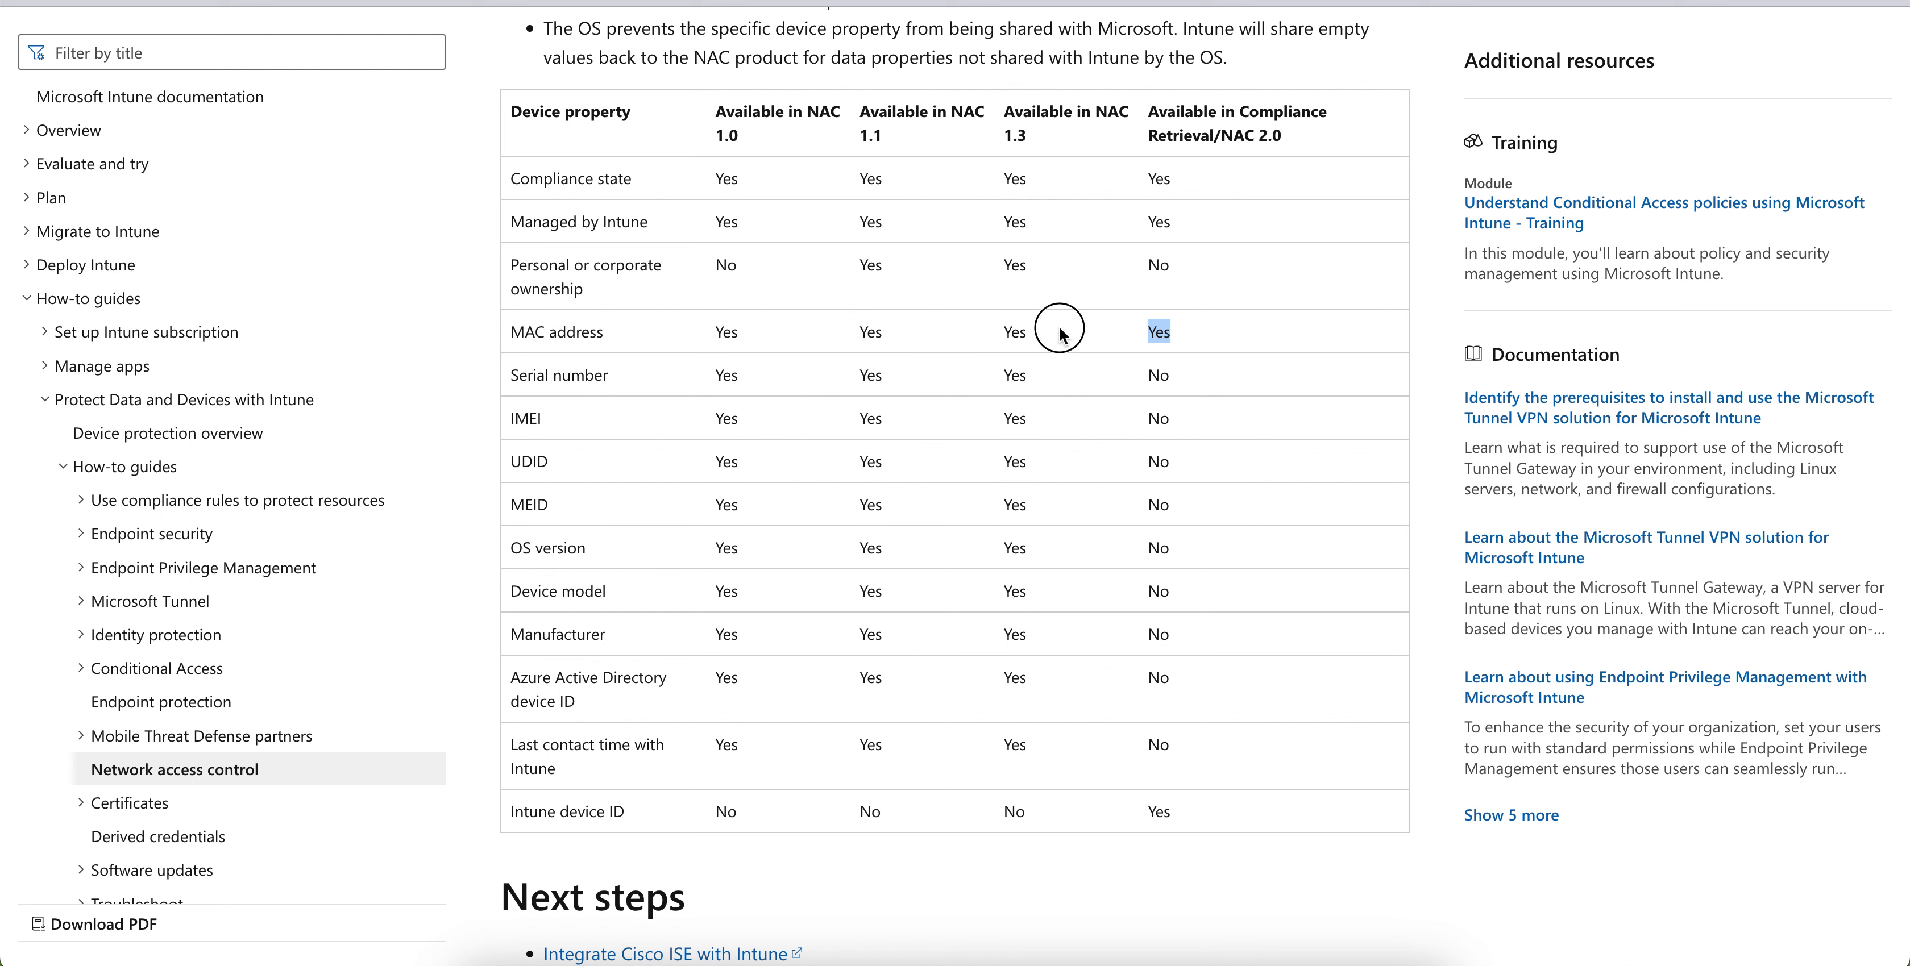
left_click_drag(1196, 817, 1060, 818)
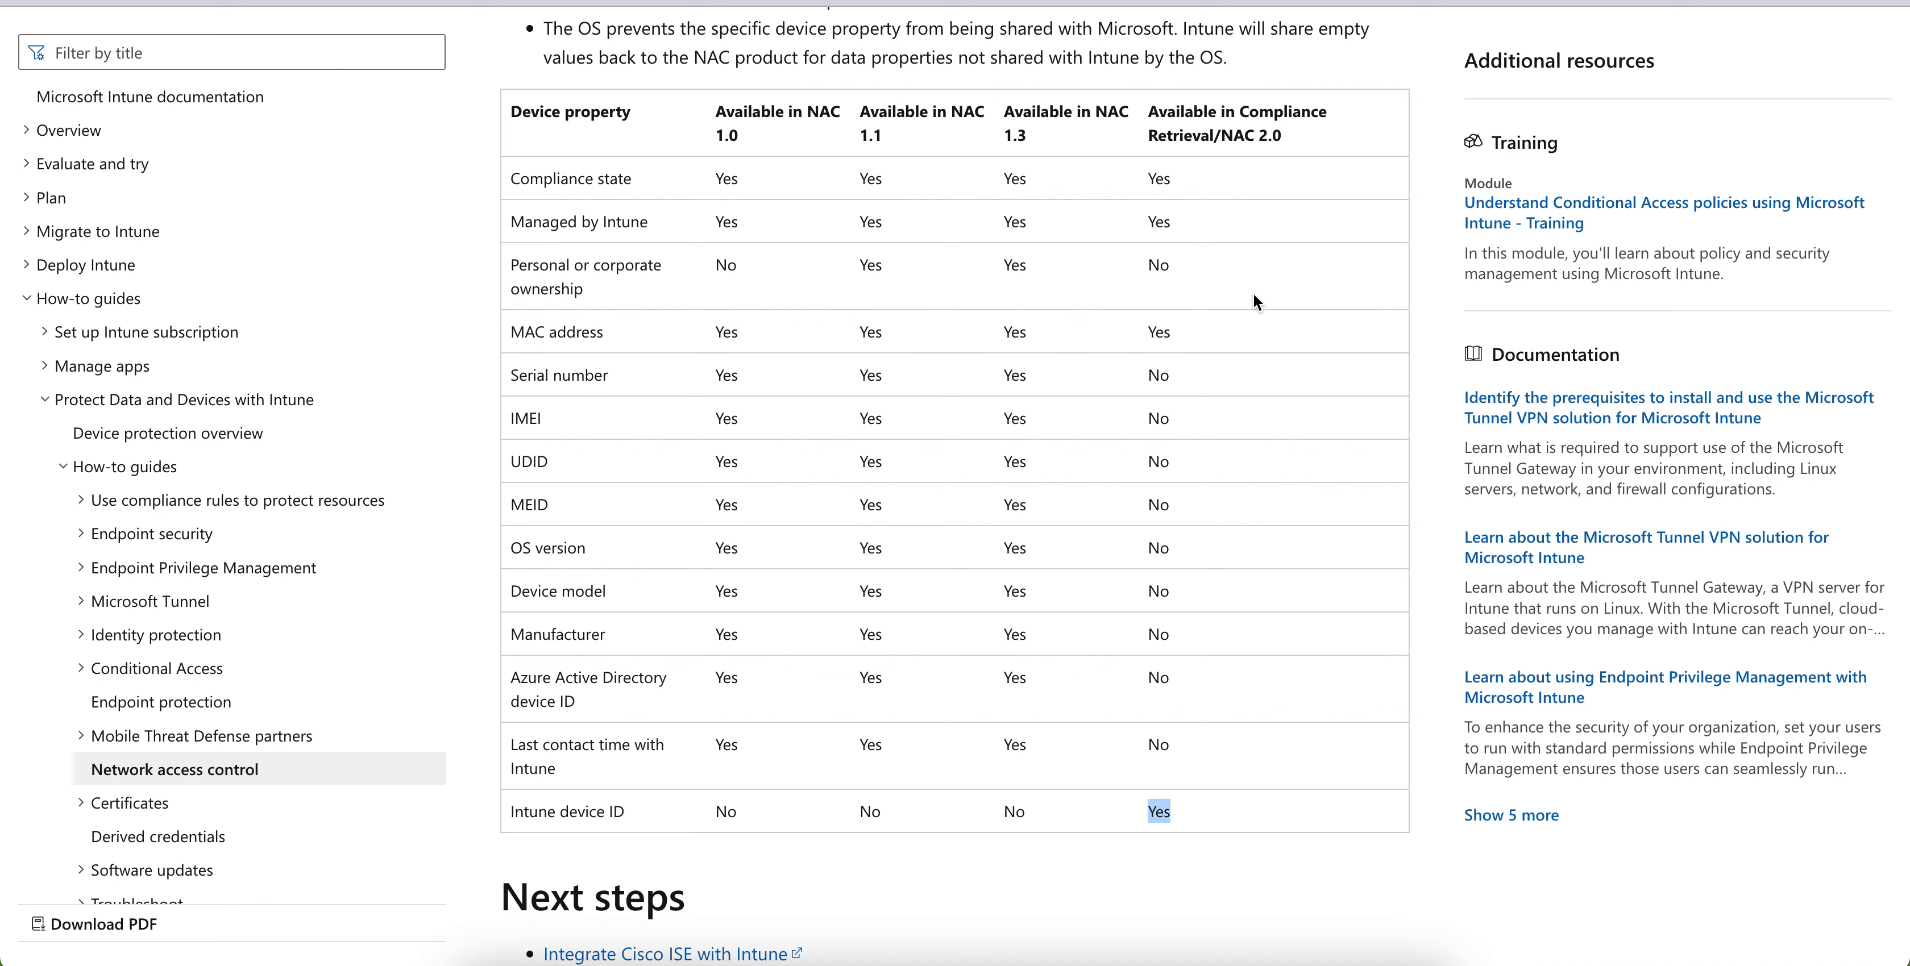
left_click_drag(1305, 135, 1169, 135)
- Open Cisco's Integrate Cisco ISE with Intune guide and highlight its Configure Microsoft Endpoint Manager Intune title
scroll(1236, 467, "down", 5)
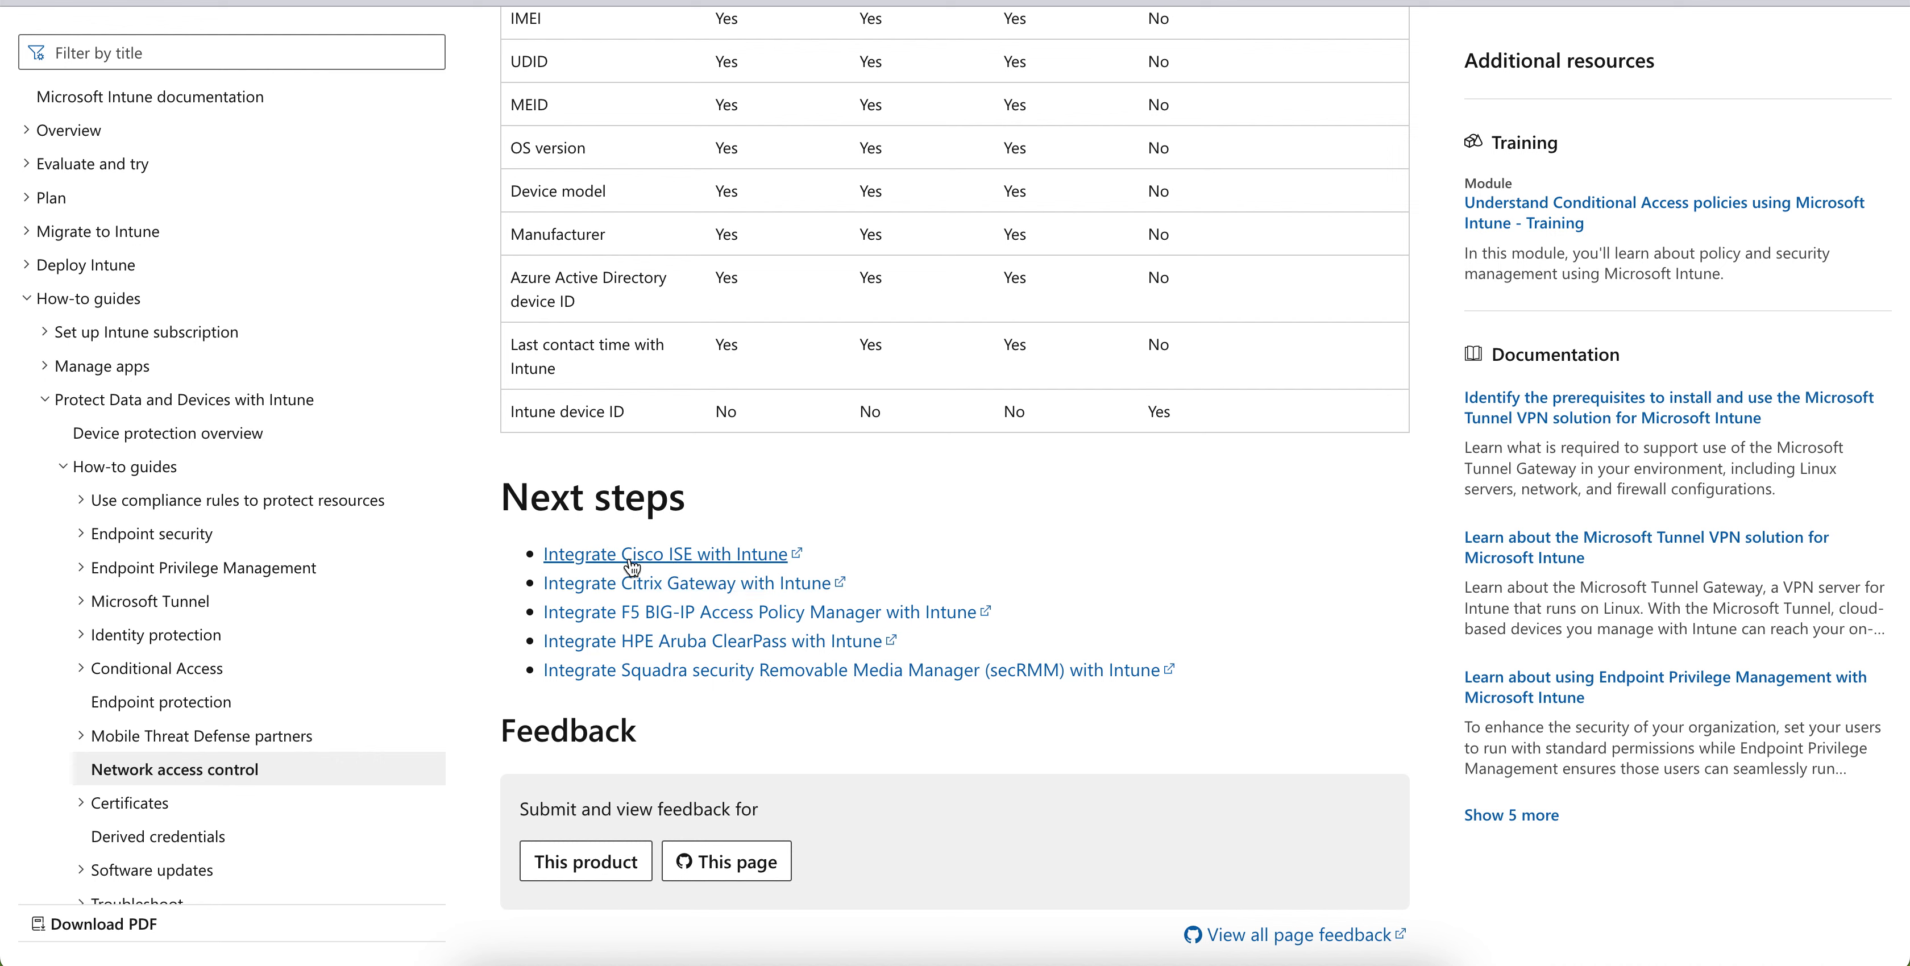
right_click(683, 565)
left_click(701, 726)
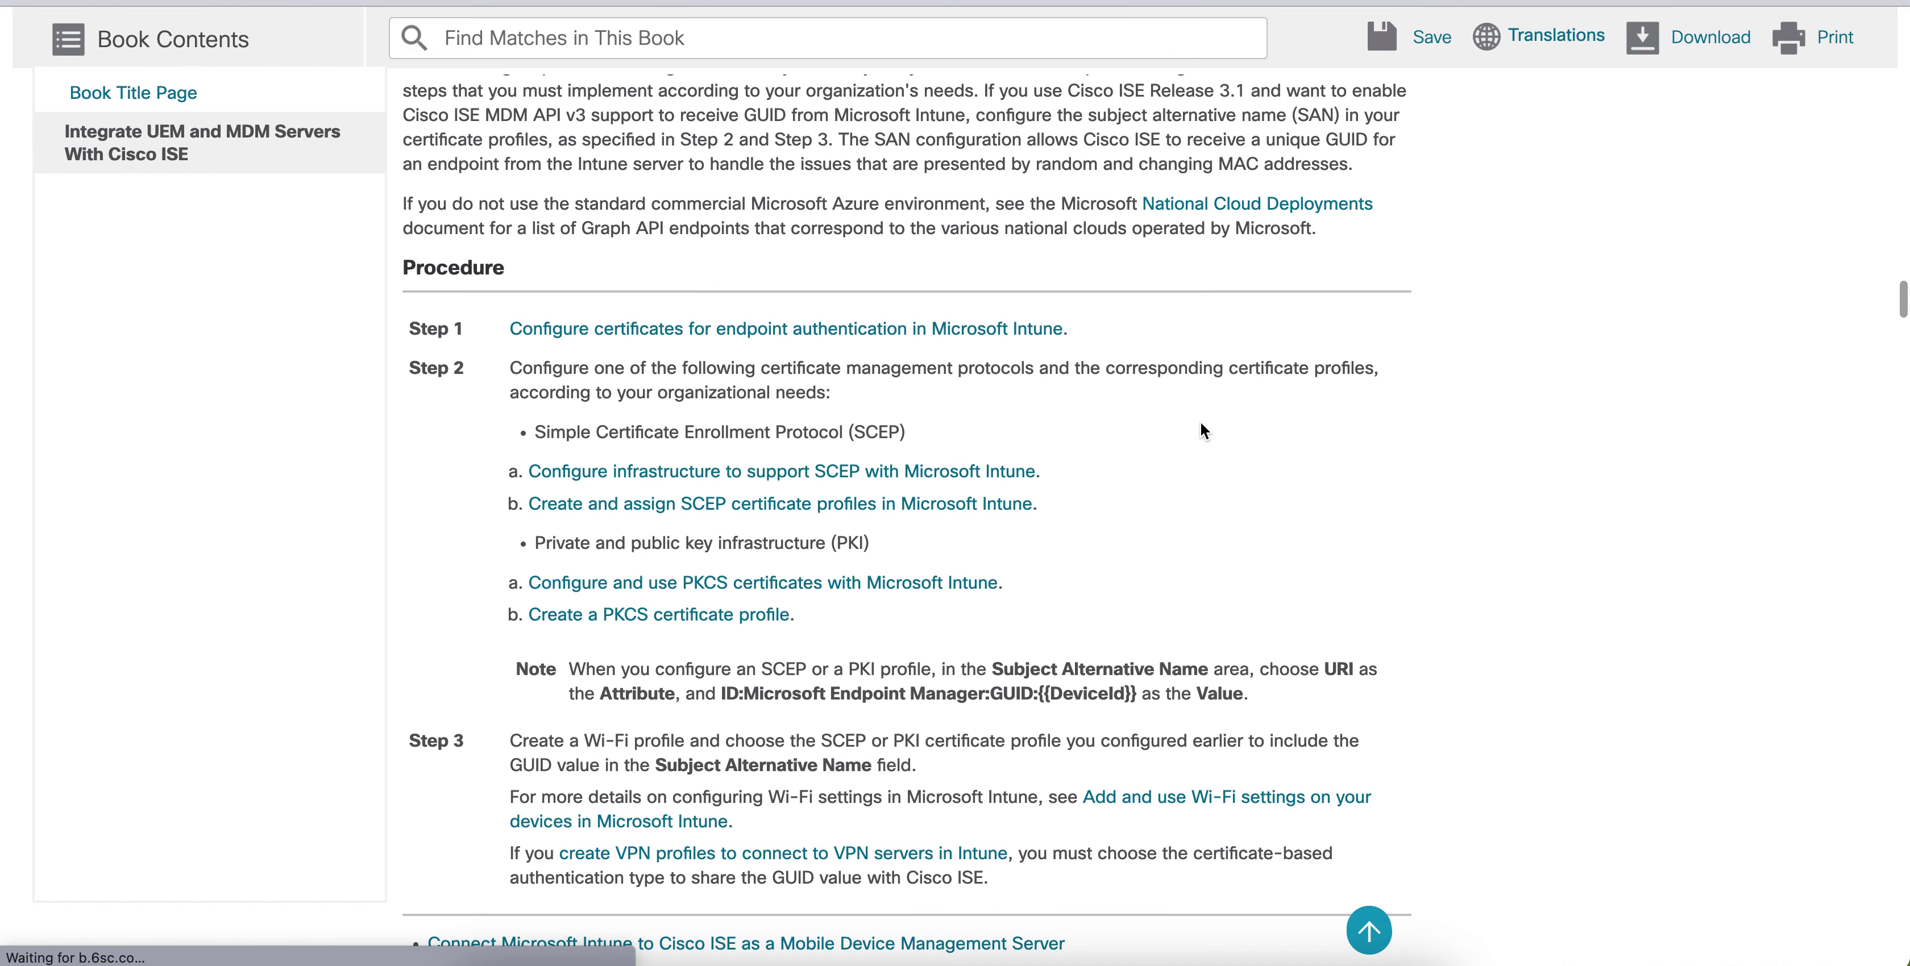
scroll(1199, 421, "up", 1)
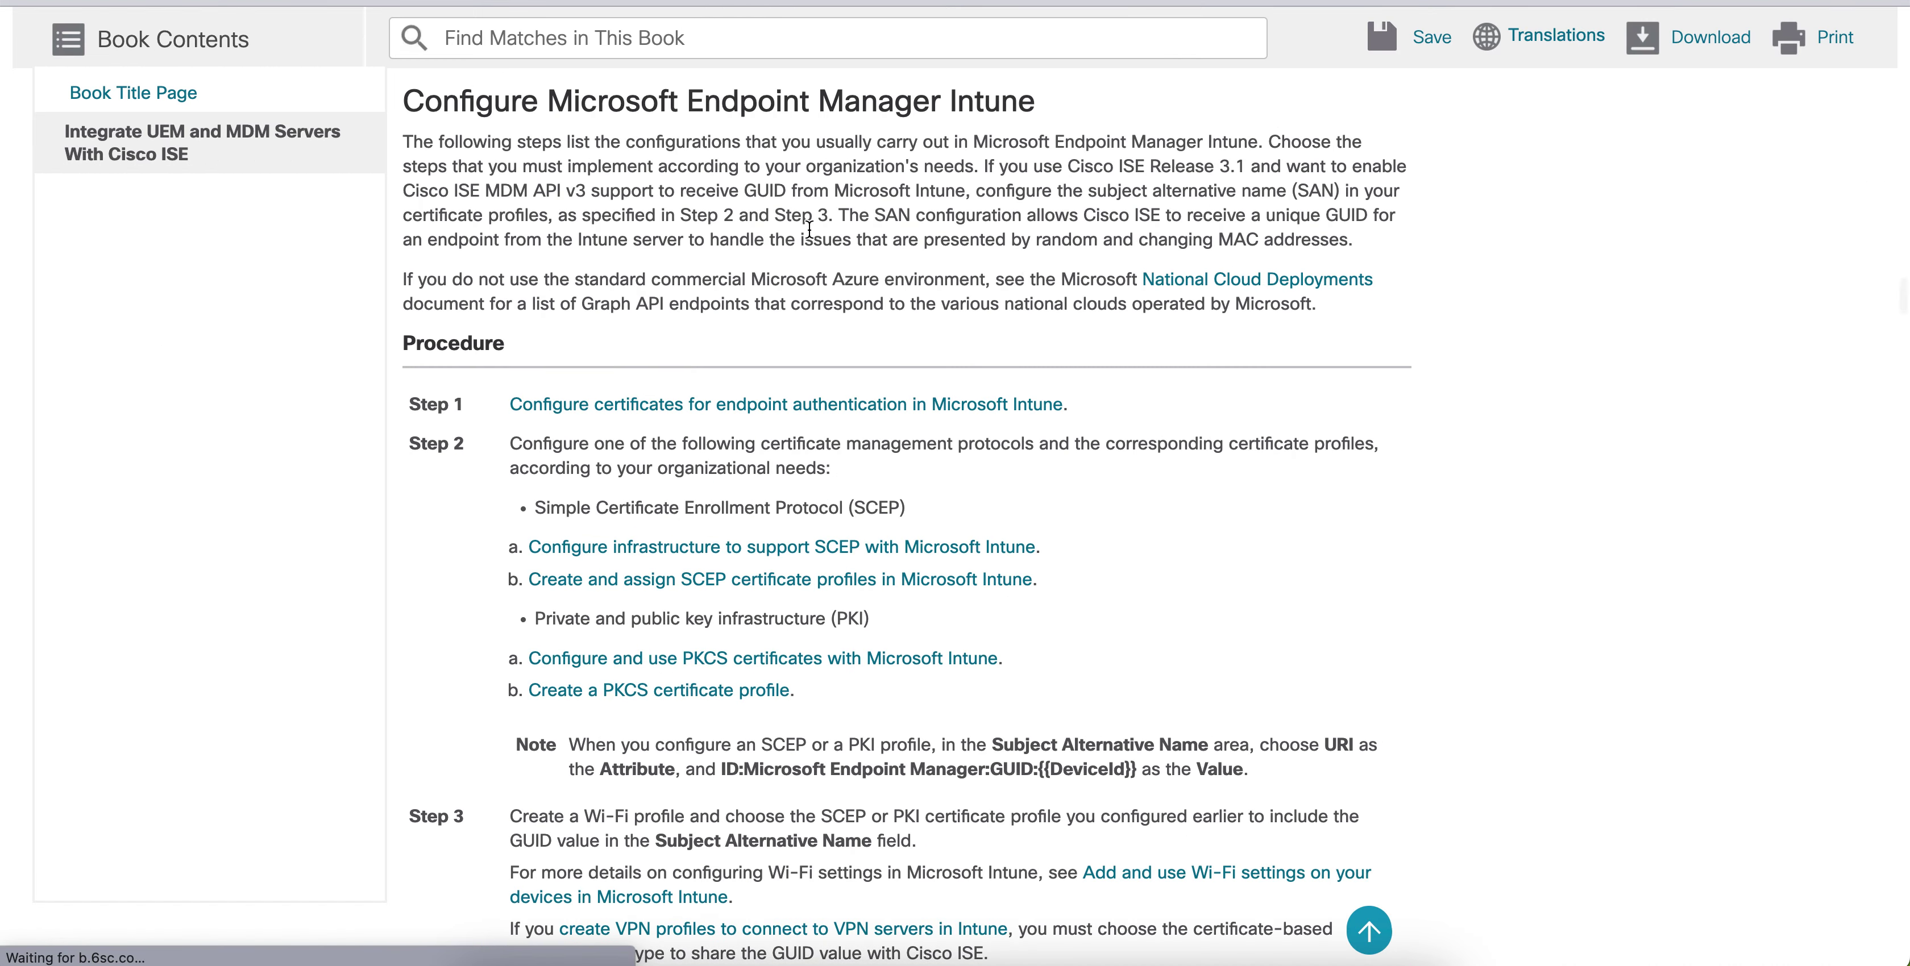
left_click_drag(580, 100, 974, 101)
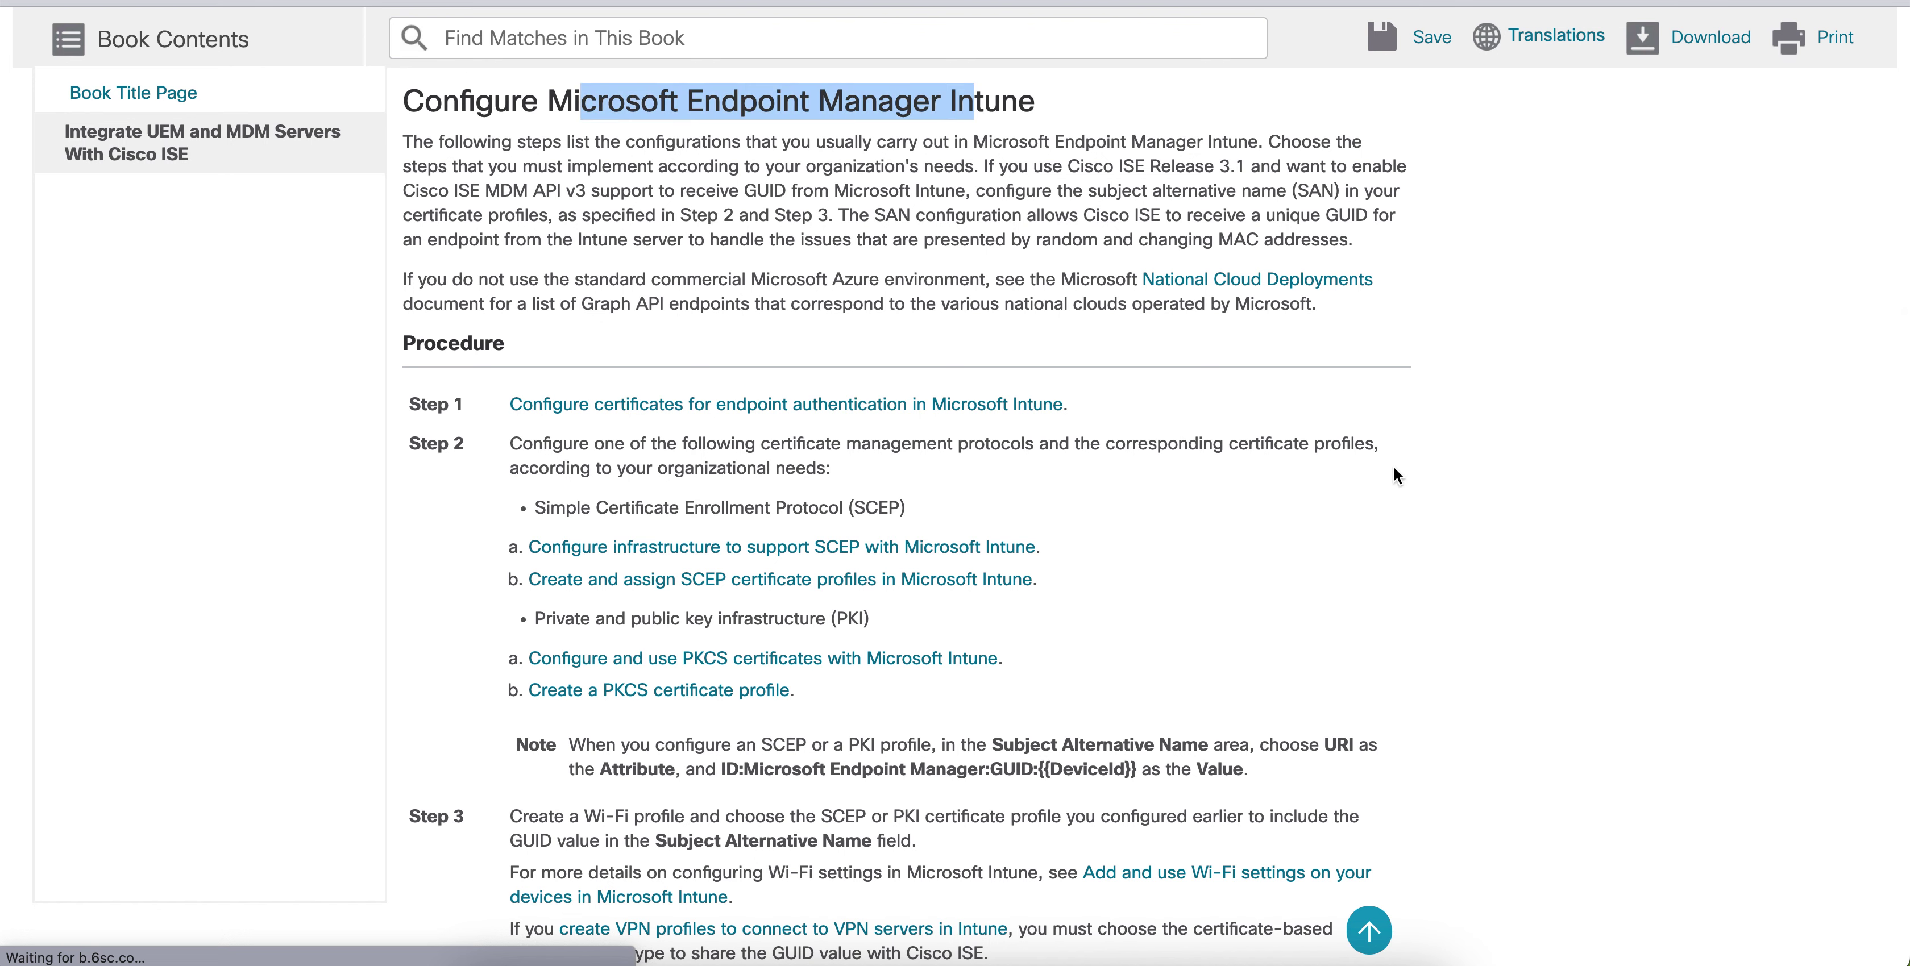